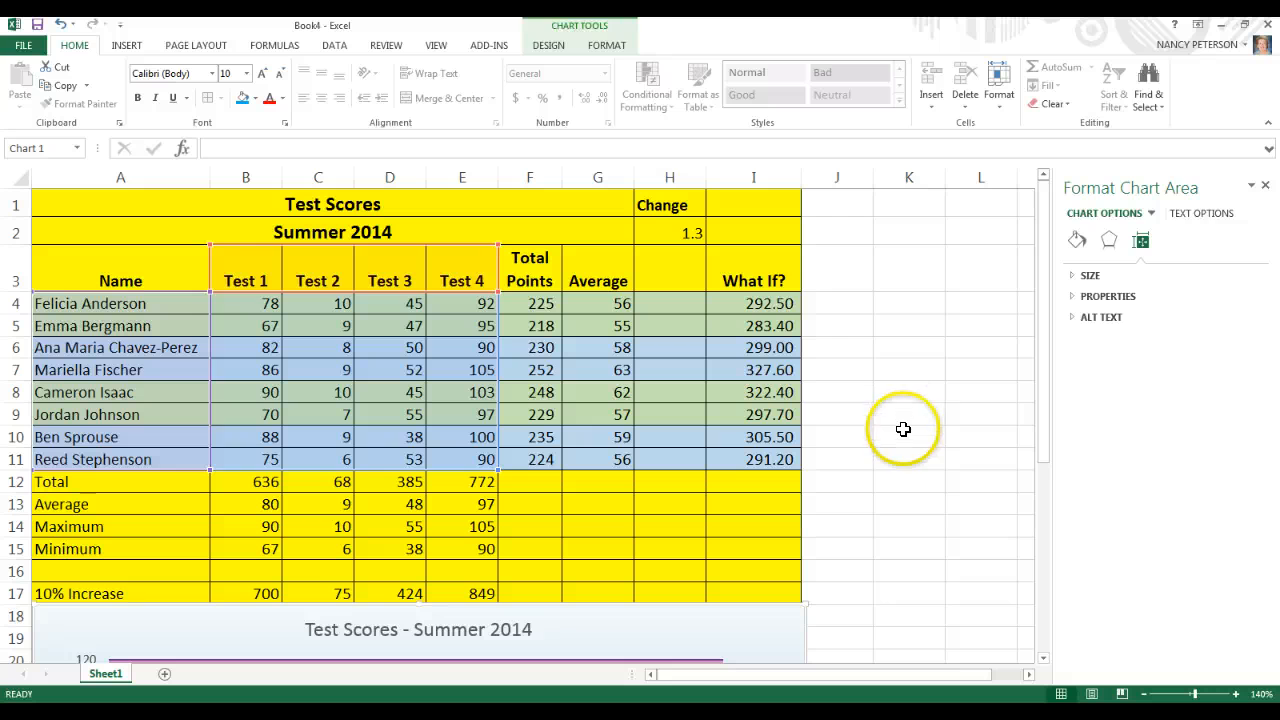
# Step: Insert a 3-D pie chart from the student names in A4:A11 and the averages in G4:G11
pyautogui.click(905, 430)
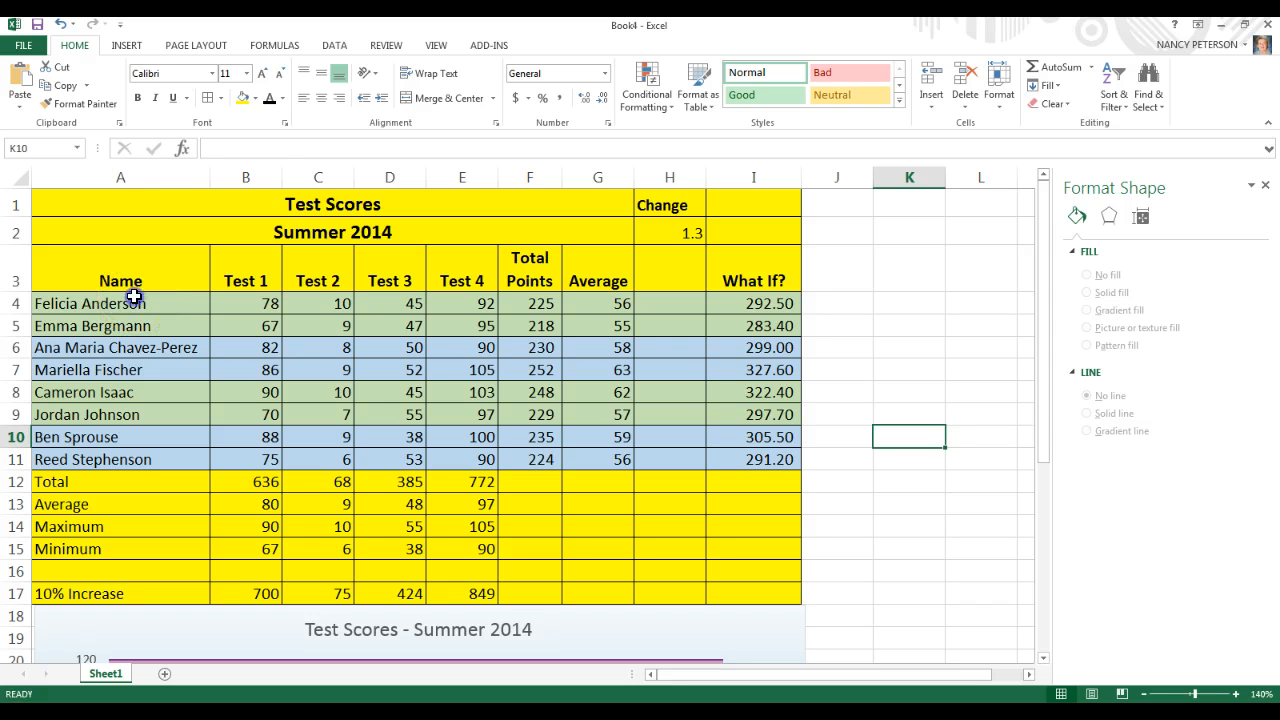
pyautogui.moveTo(134, 296); pyautogui.dragTo(155, 457)
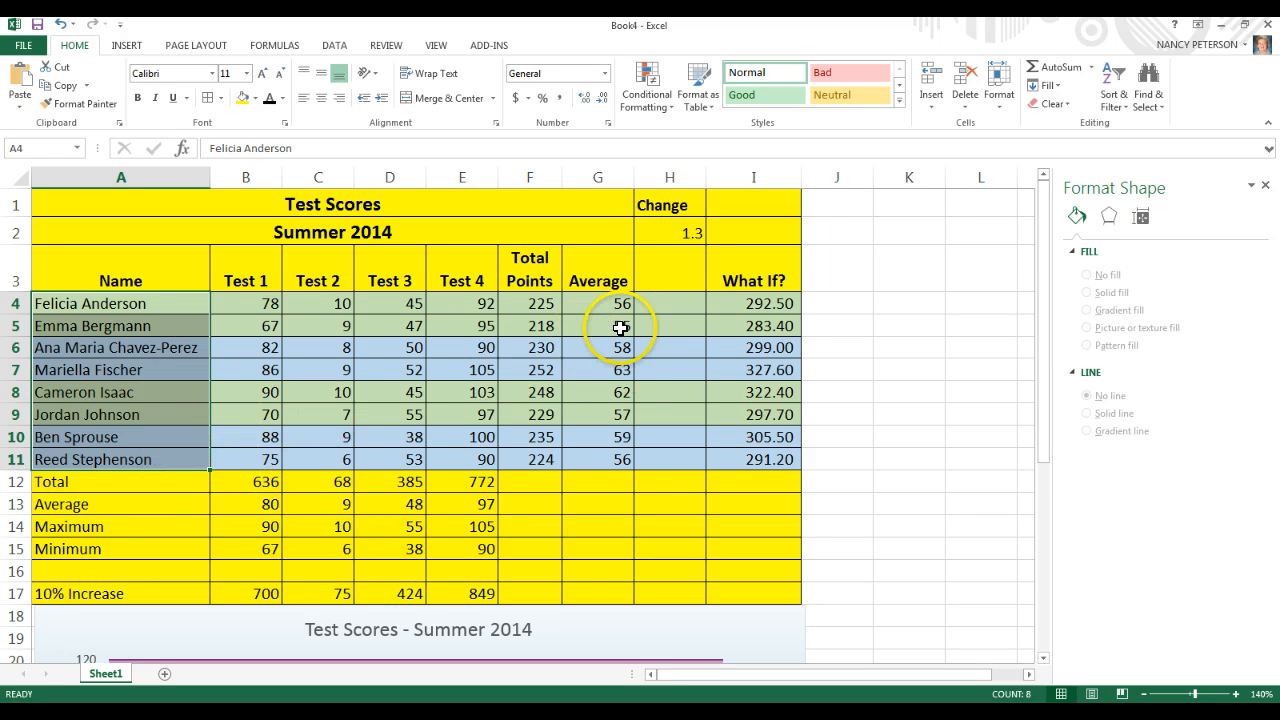
pyautogui.moveTo(621, 304); pyautogui.dragTo(623, 456)
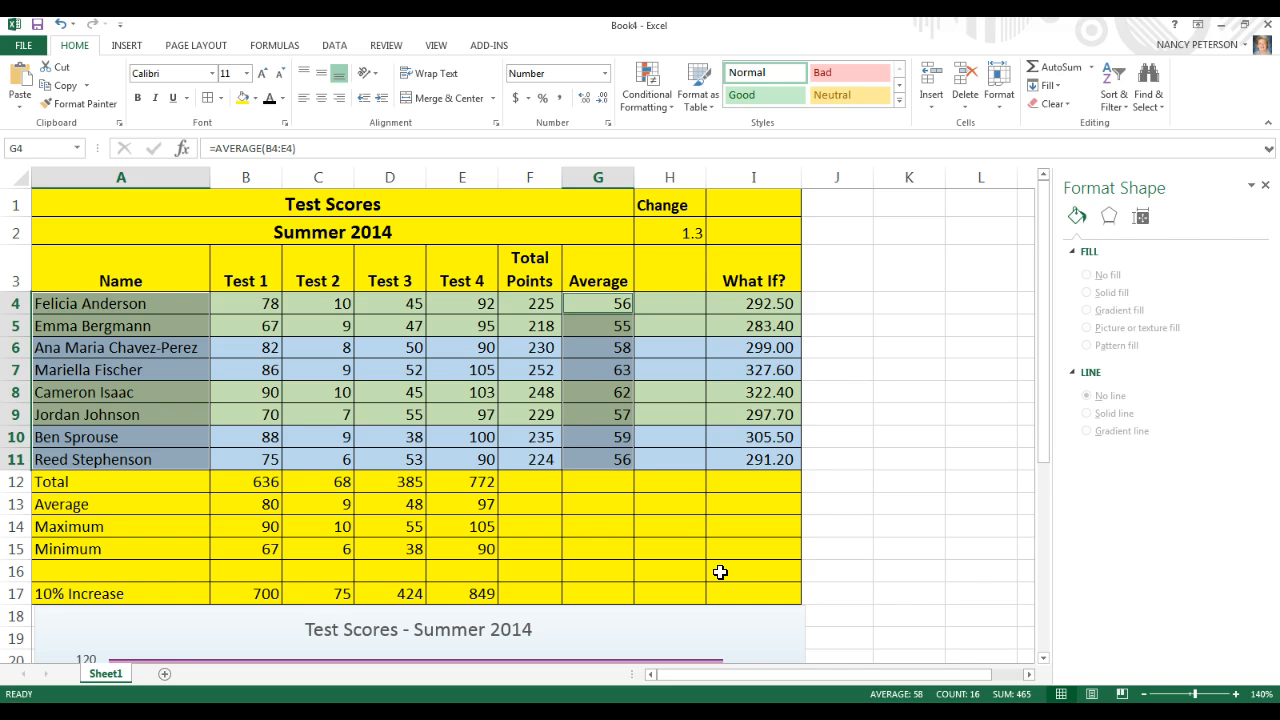
pyautogui.click(128, 46)
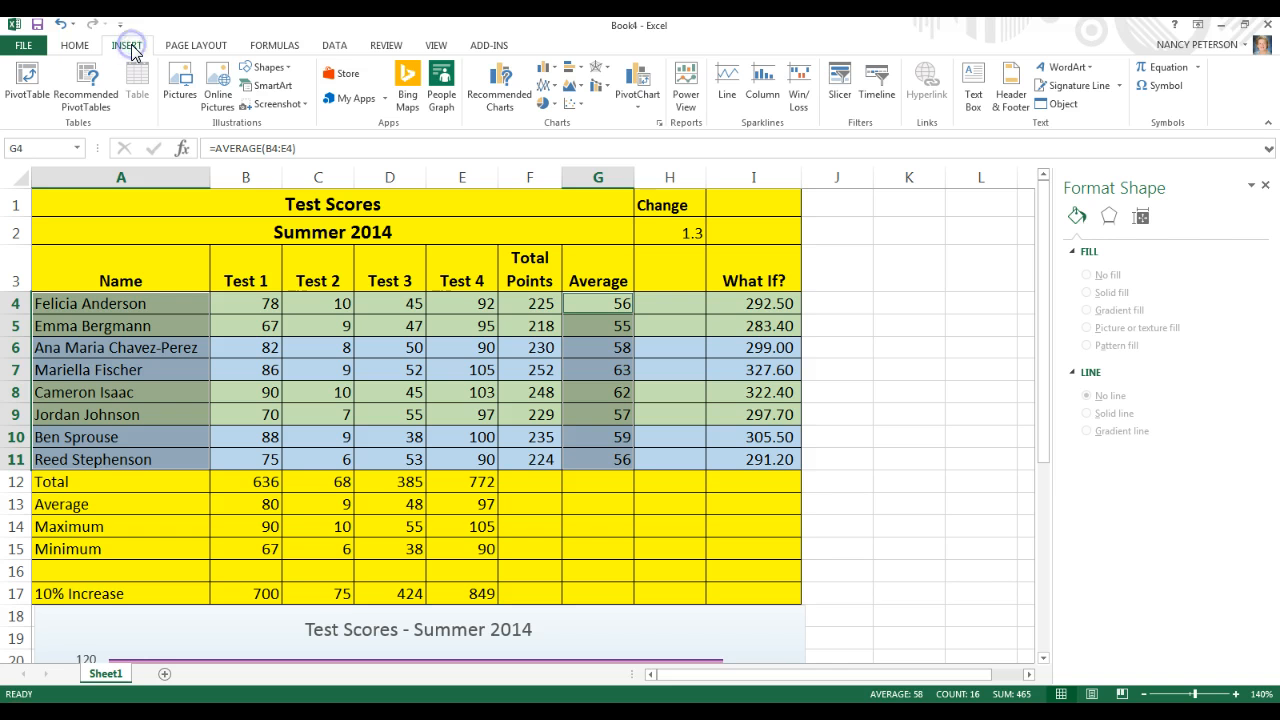
pyautogui.click(658, 124)
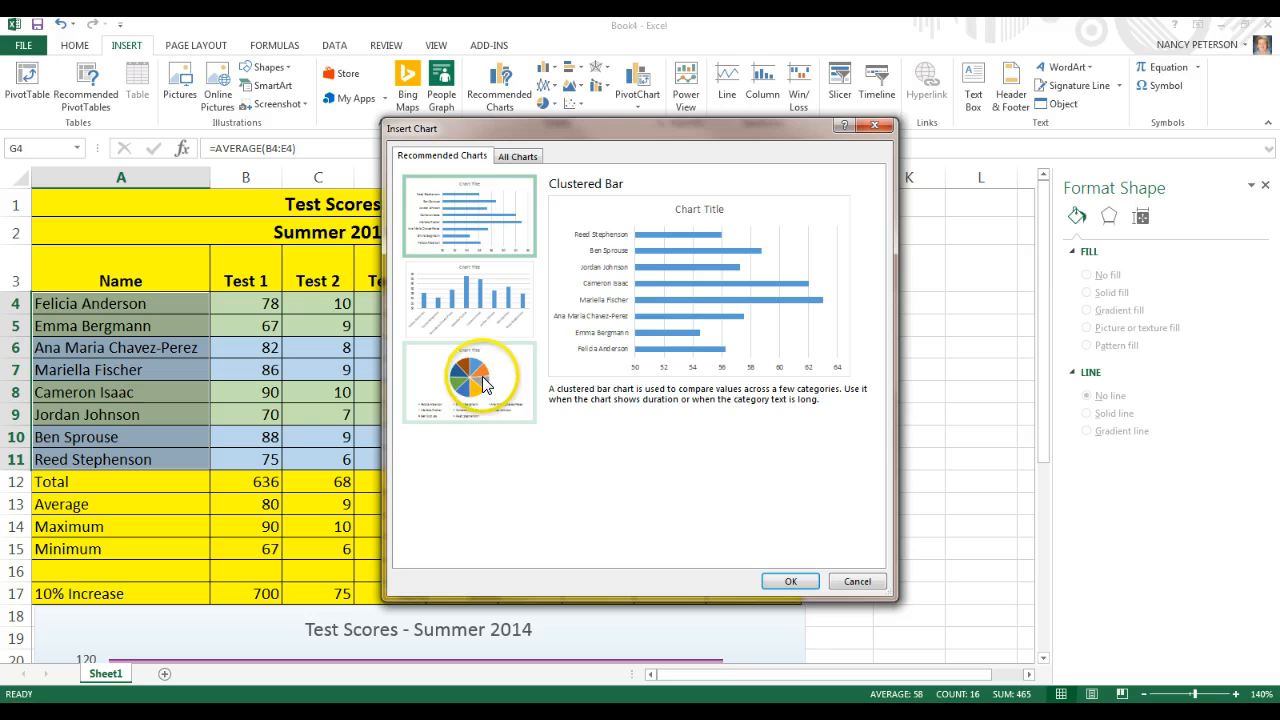
pyautogui.click(856, 584)
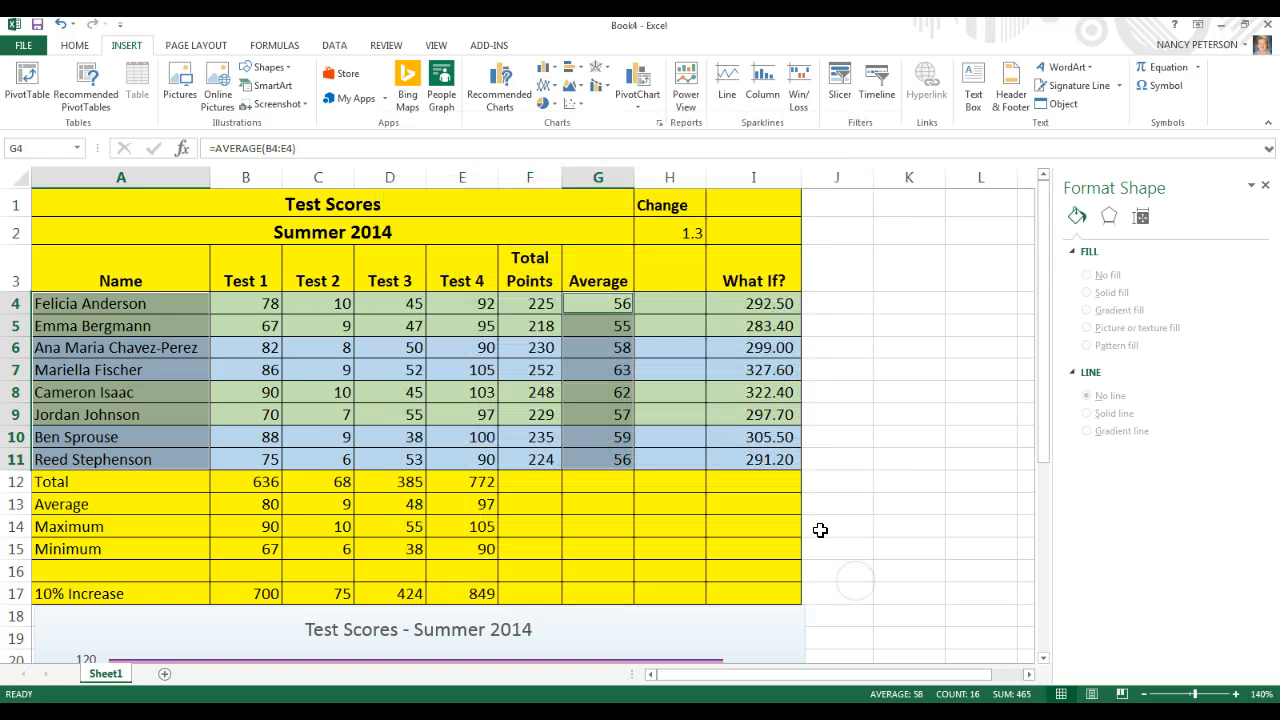
pyautogui.click(553, 108)
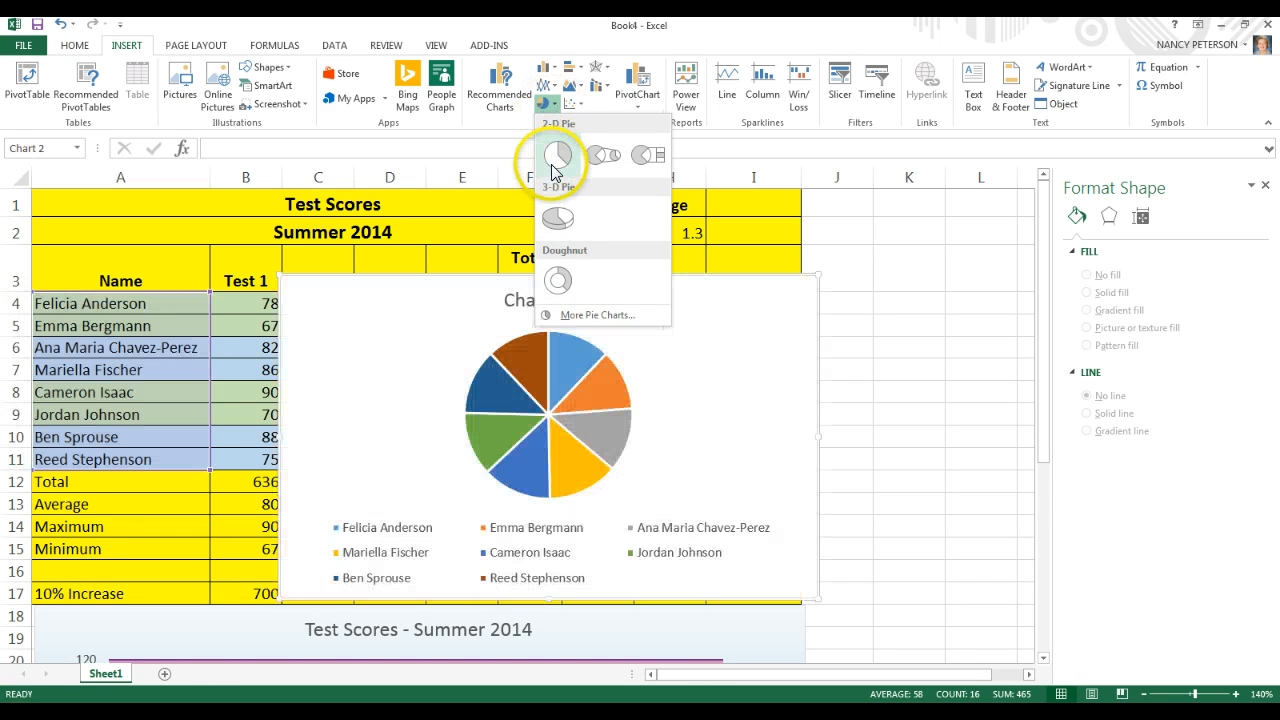
pyautogui.click(566, 229)
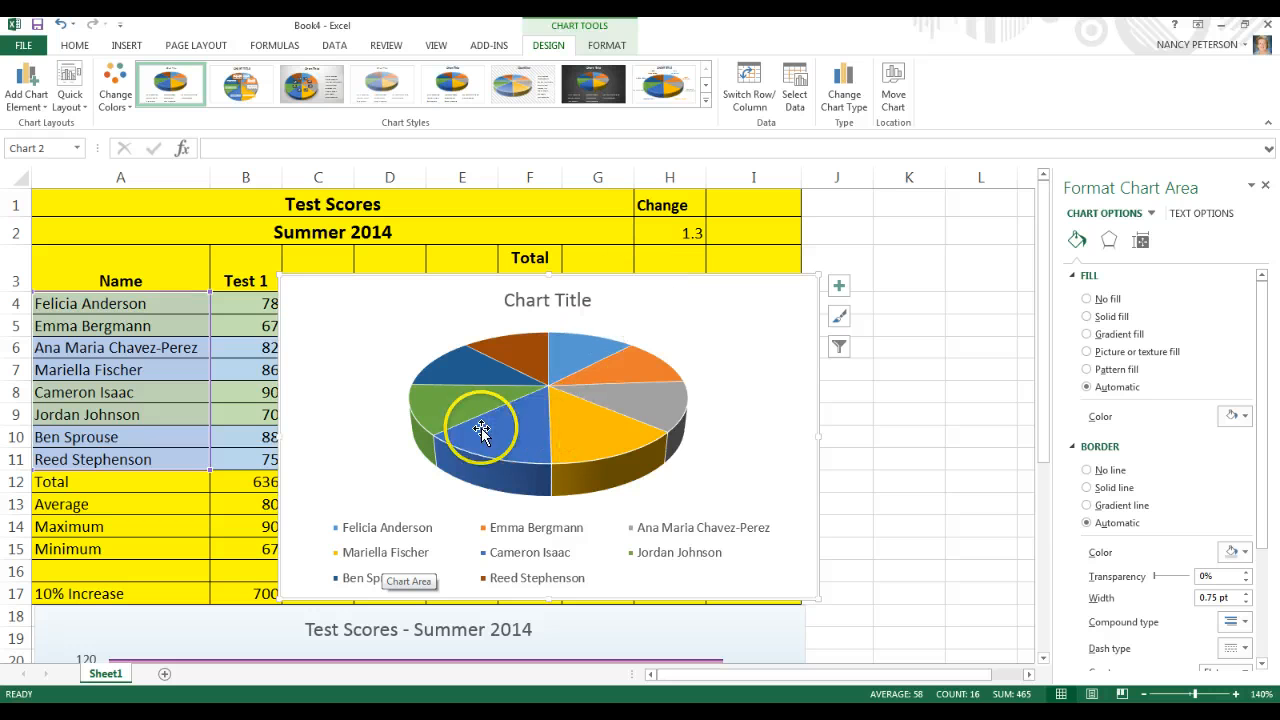
# Step: Move the pie chart to the side so the Average column is uncovered, and close the chart formatting pane
pyautogui.moveTo(566, 430)
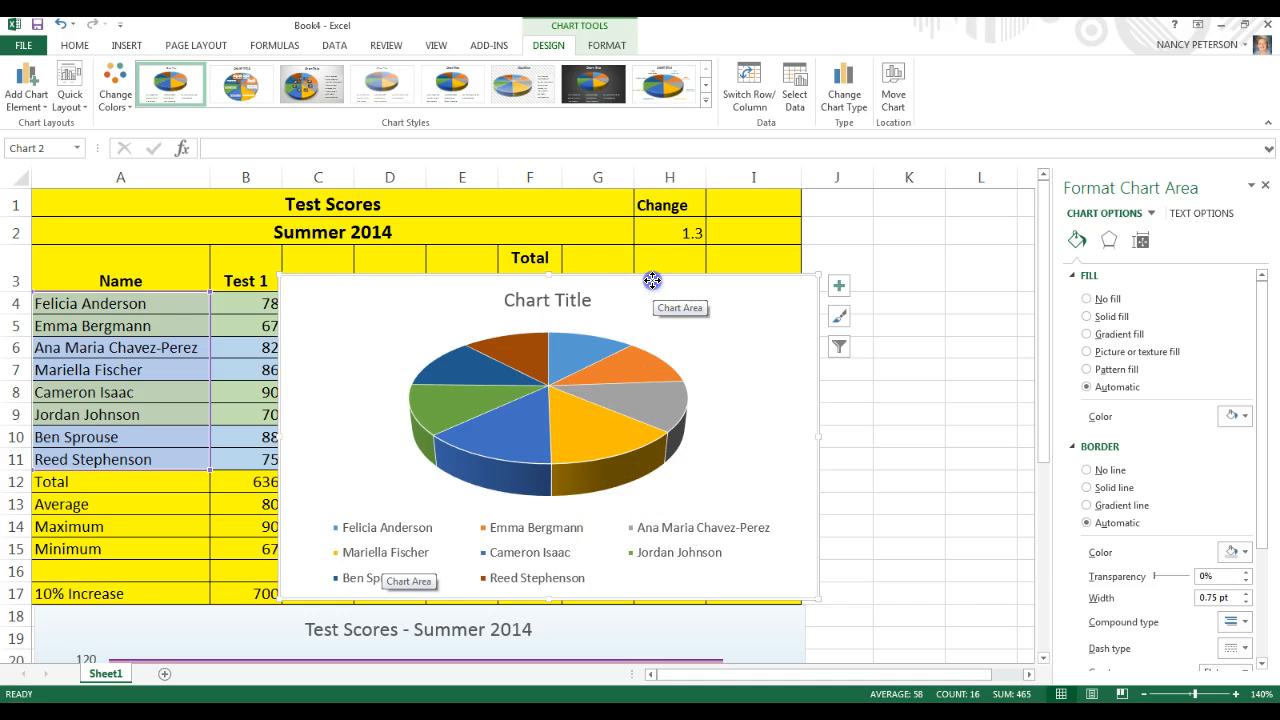
pyautogui.moveTo(651, 280); pyautogui.dragTo(800, 244)
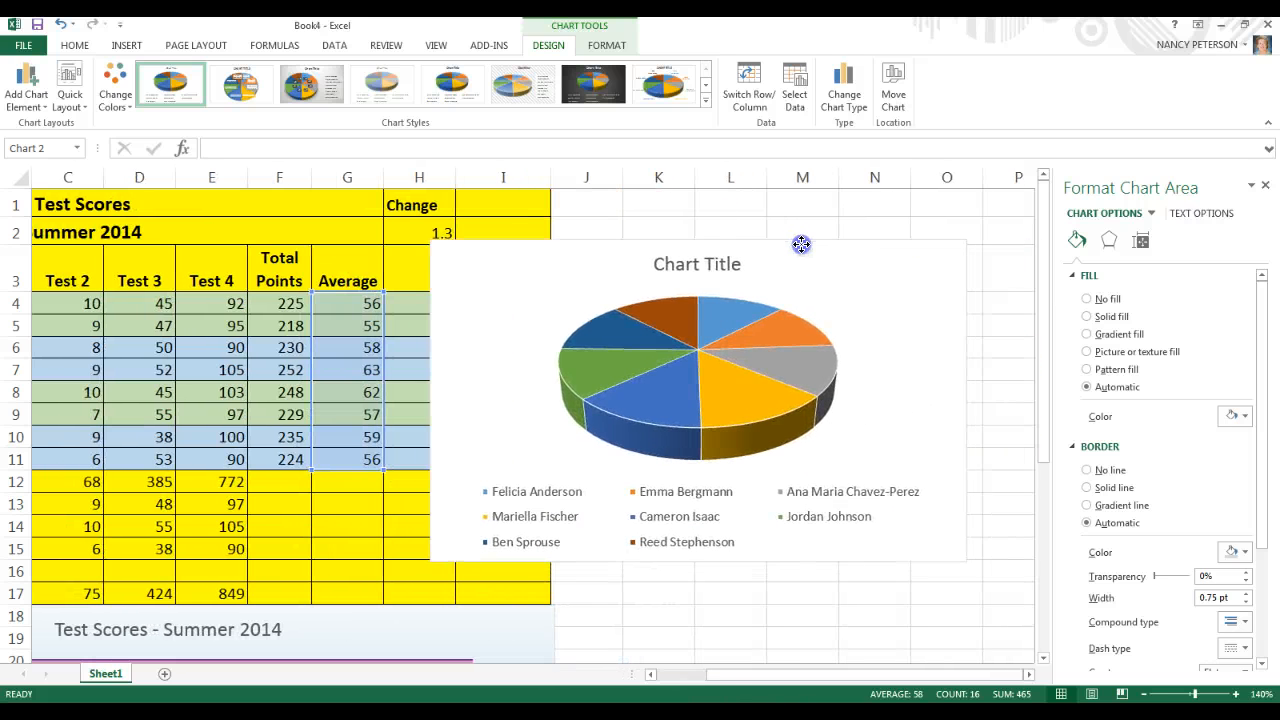
pyautogui.click(1265, 185)
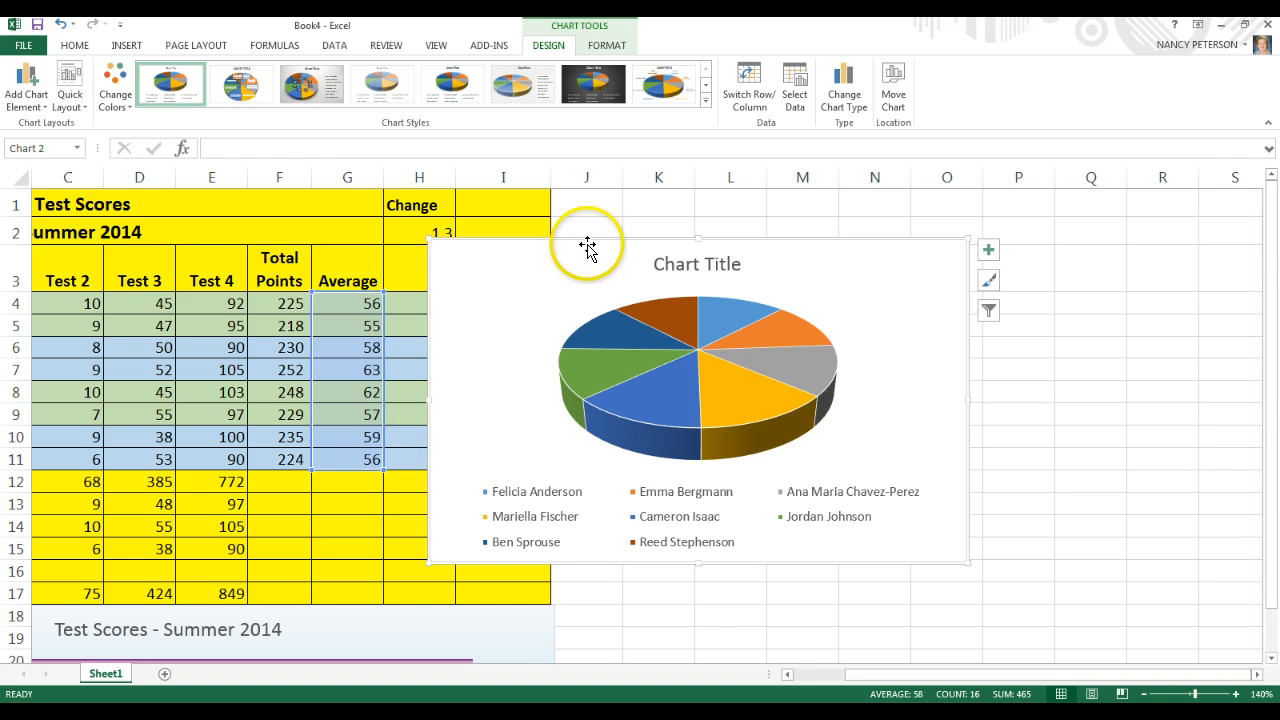
pyautogui.moveTo(587, 240); pyautogui.dragTo(563, 240)
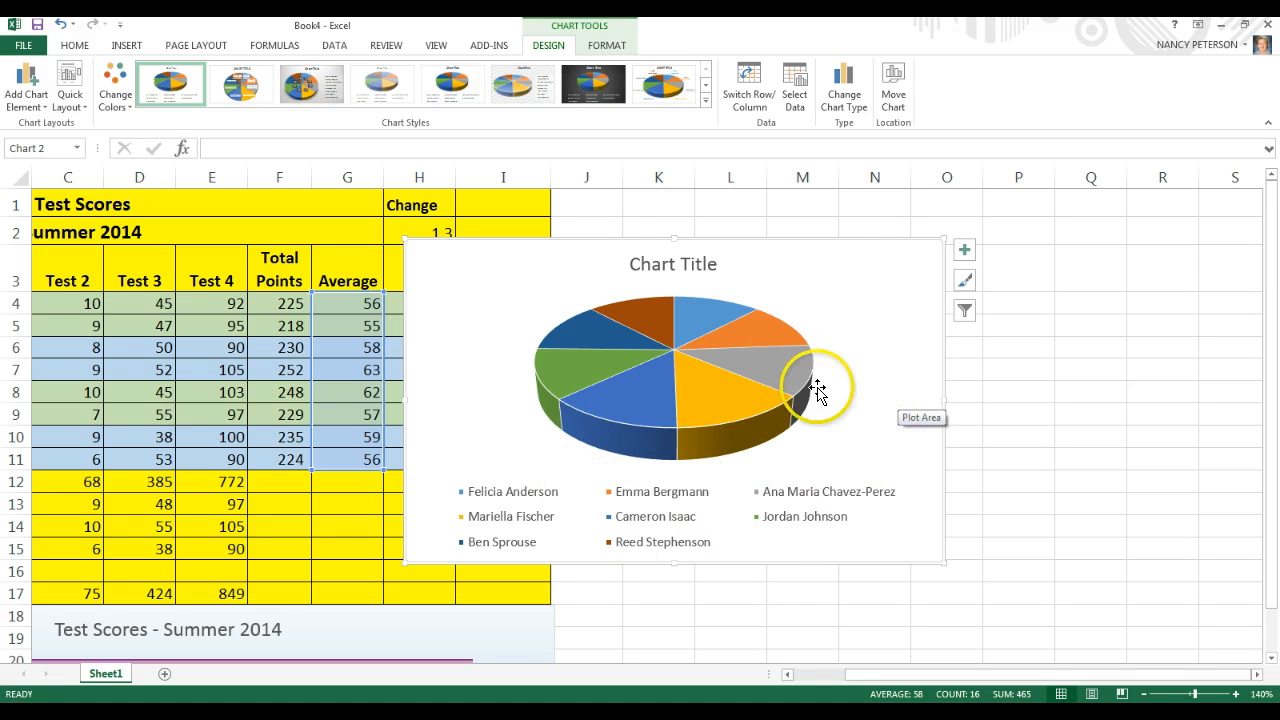
# Step: Select the whole pie series, its yellow slice and the plot area in turn to examine the chart's parts
pyautogui.click(676, 345)
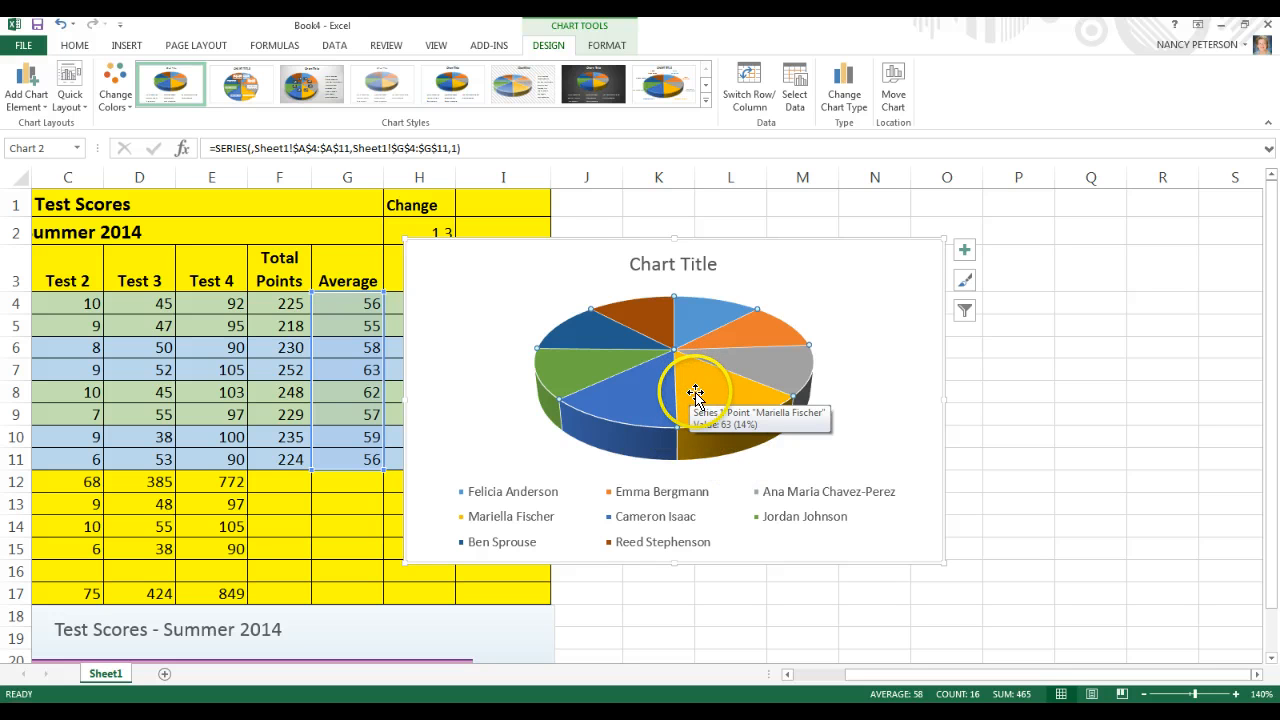
pyautogui.click(752, 432)
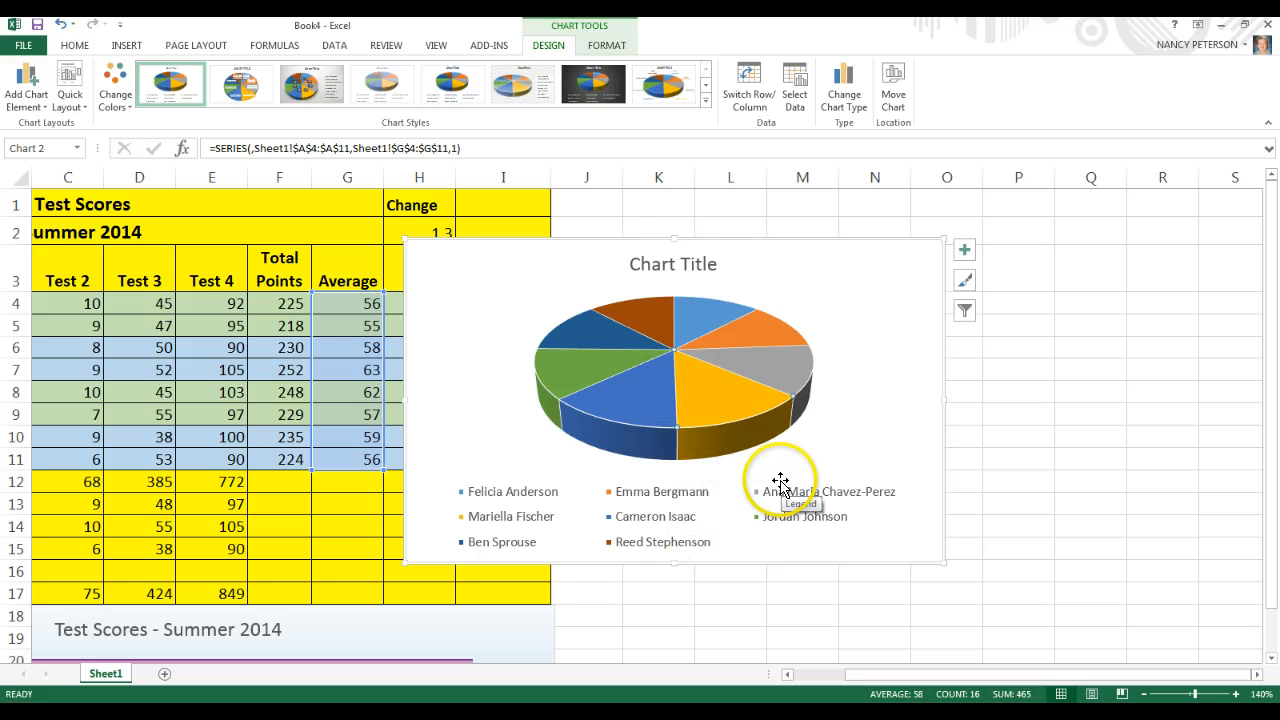
pyautogui.click(868, 398)
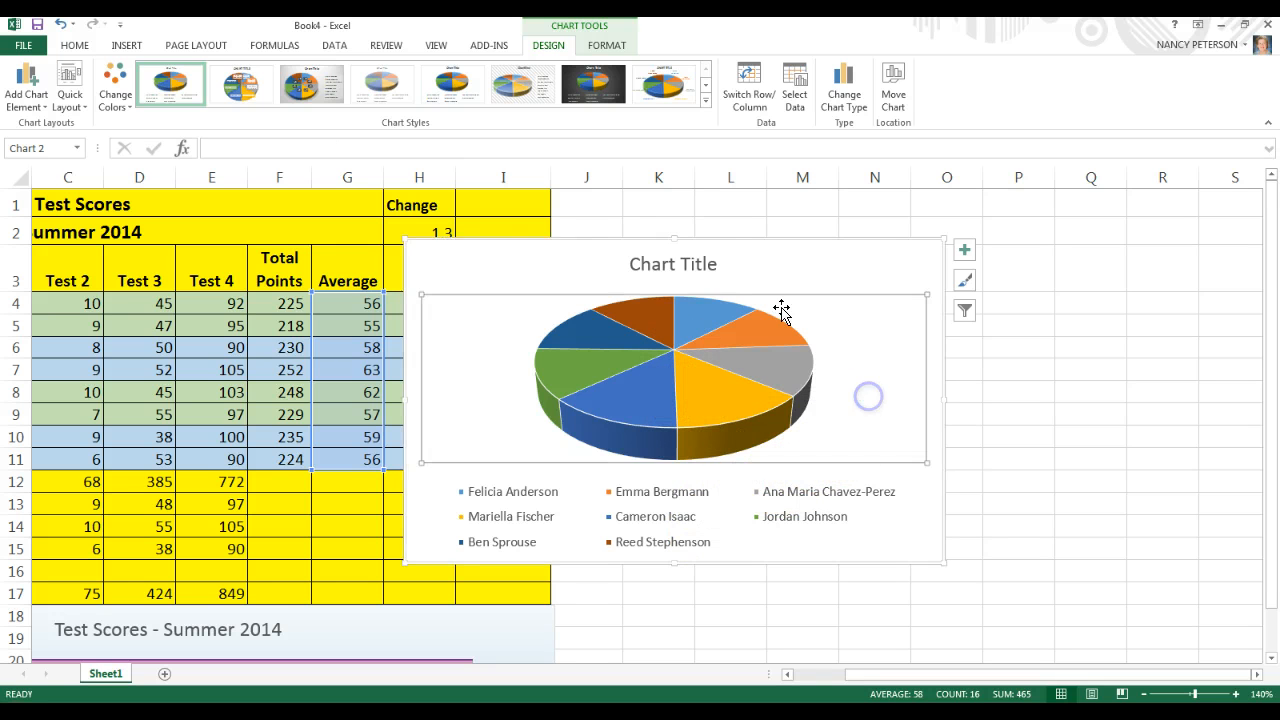
# Step: Replace the pie chart's placeholder title with "Test Averages"
pyautogui.click(709, 262)
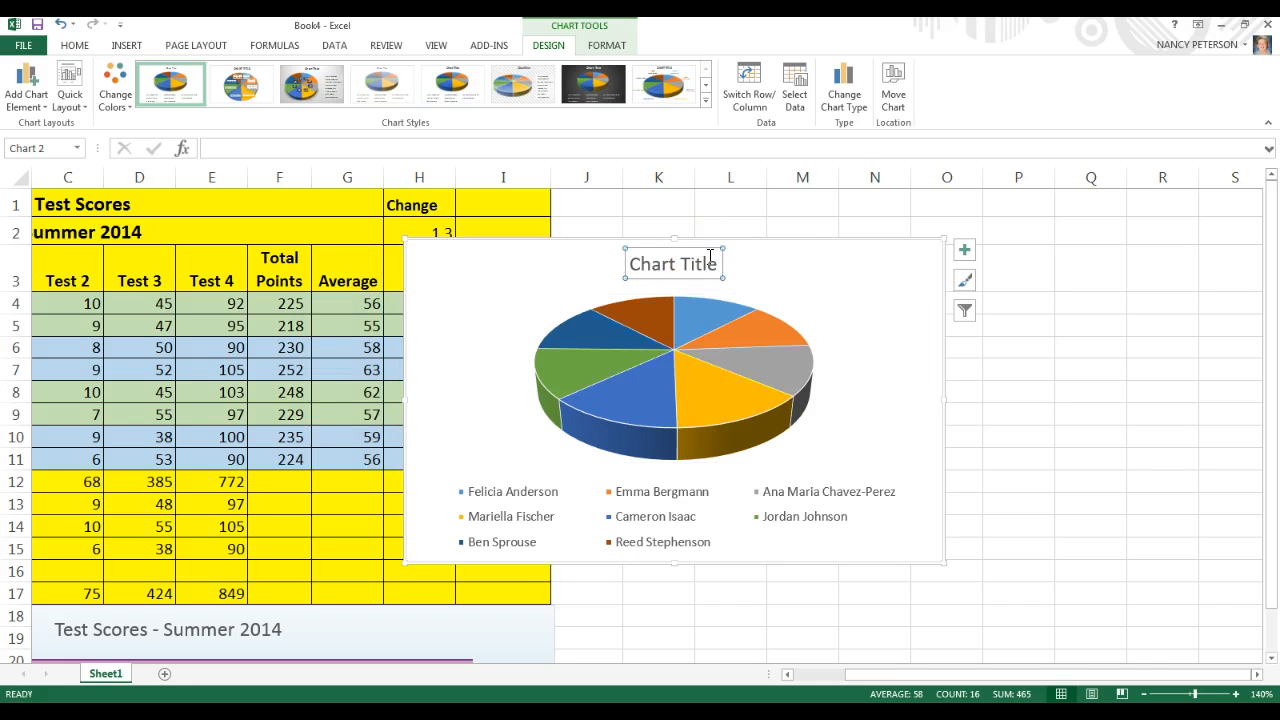
pyautogui.click(710, 256)
pyautogui.moveTo(720, 264); pyautogui.dragTo(647, 250)
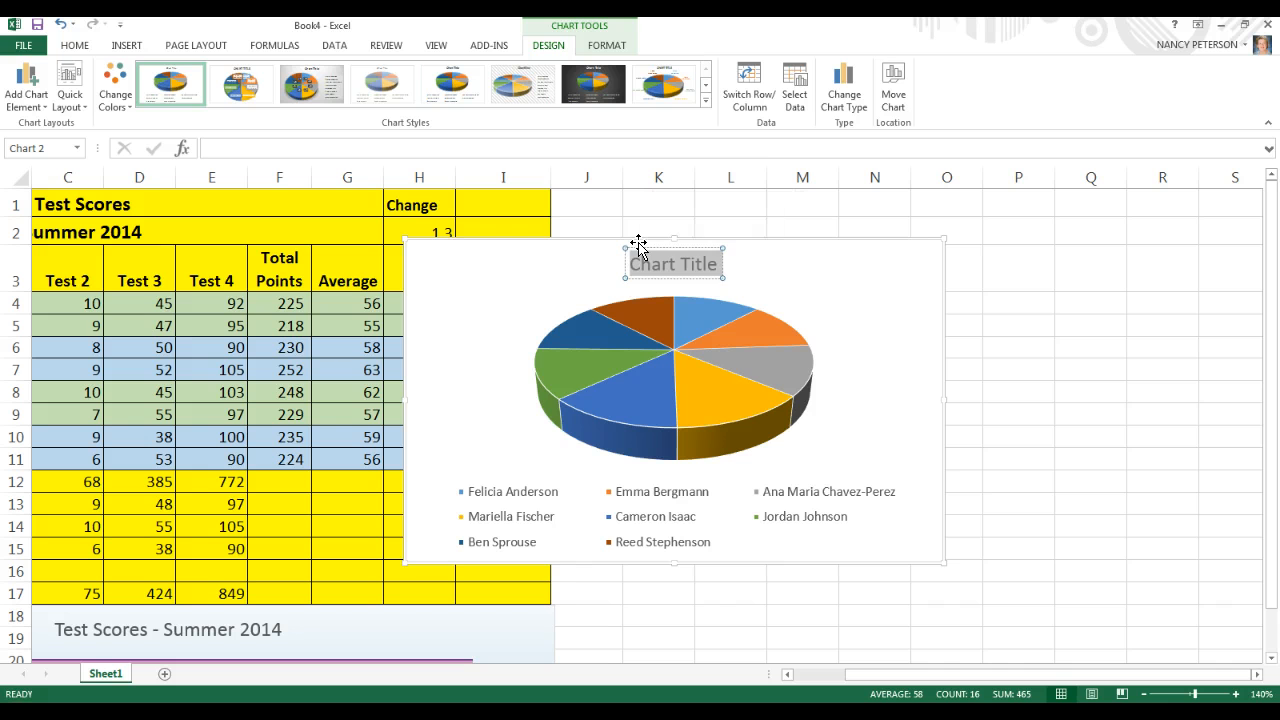
pyautogui.press('Delete')
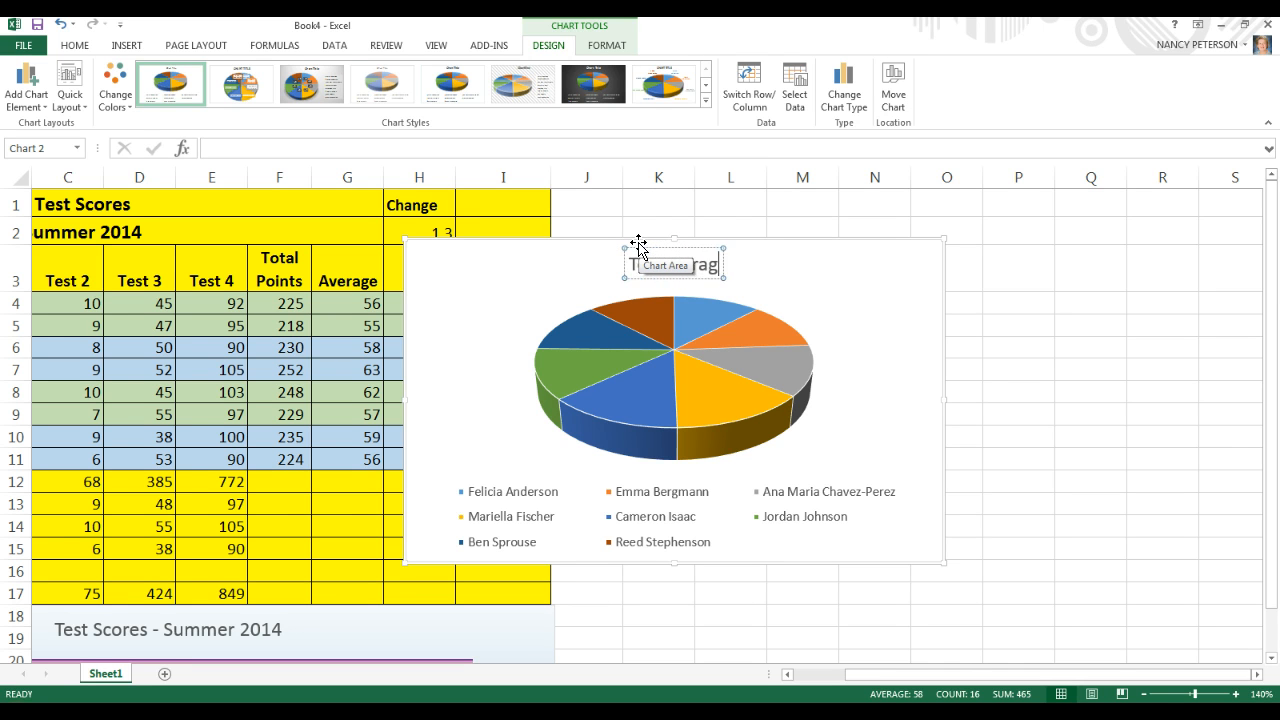
pyautogui.click(771, 290)
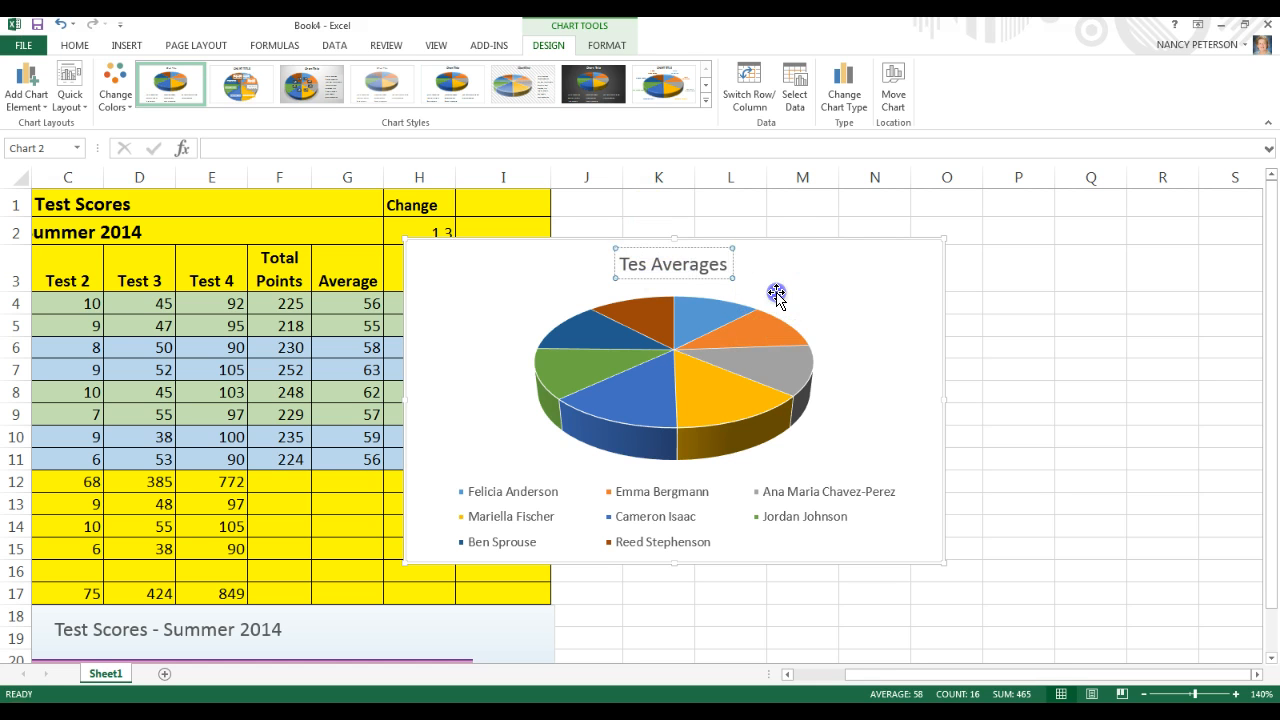
pyautogui.click(647, 266)
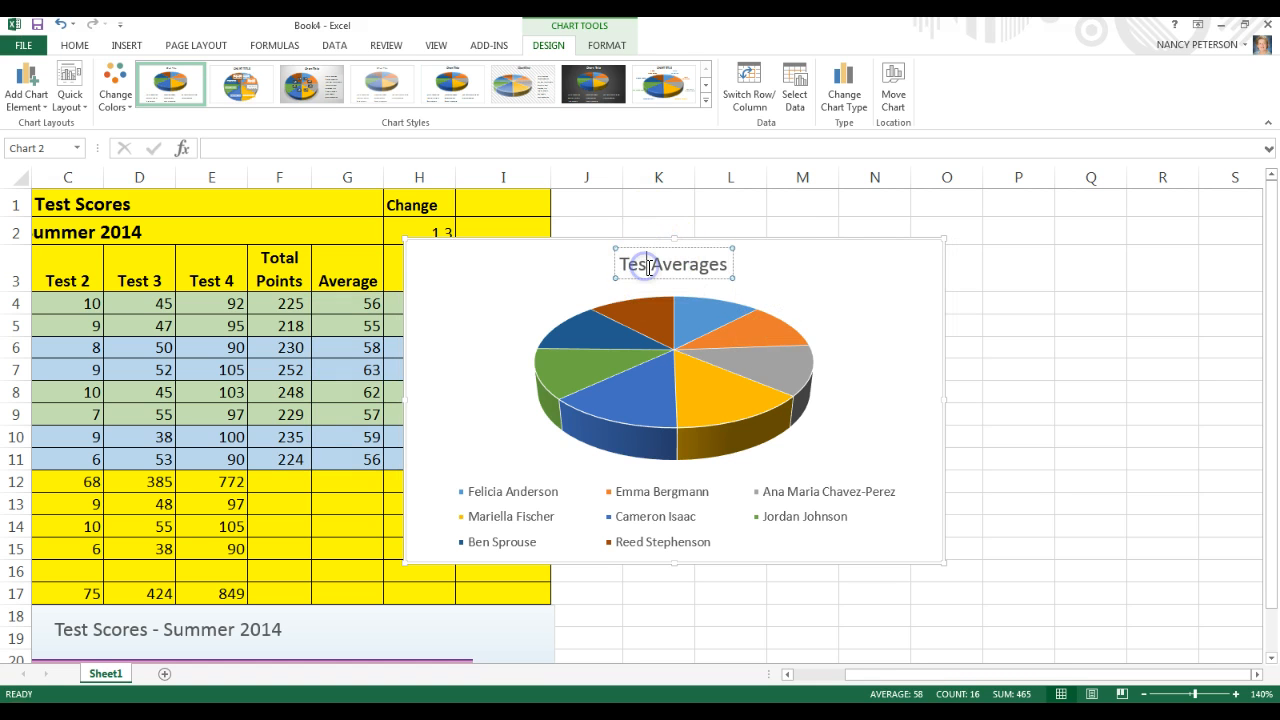
pyautogui.write('t')
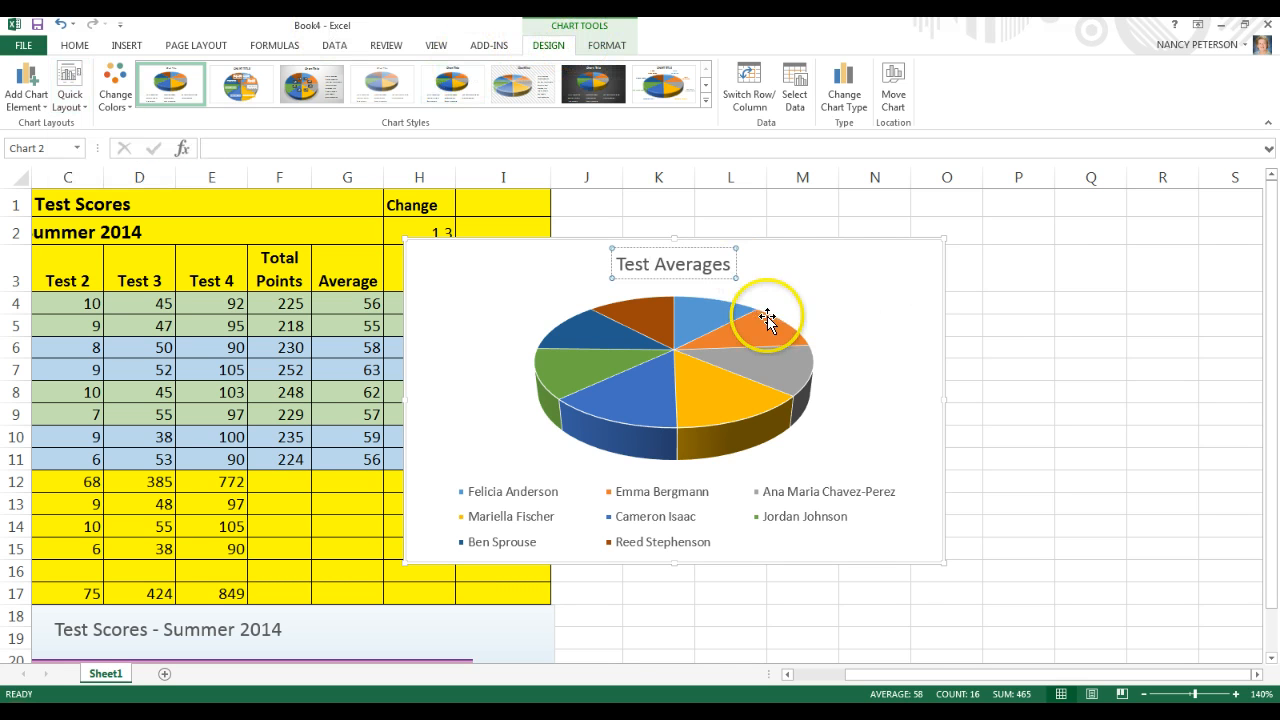
pyautogui.click(1021, 366)
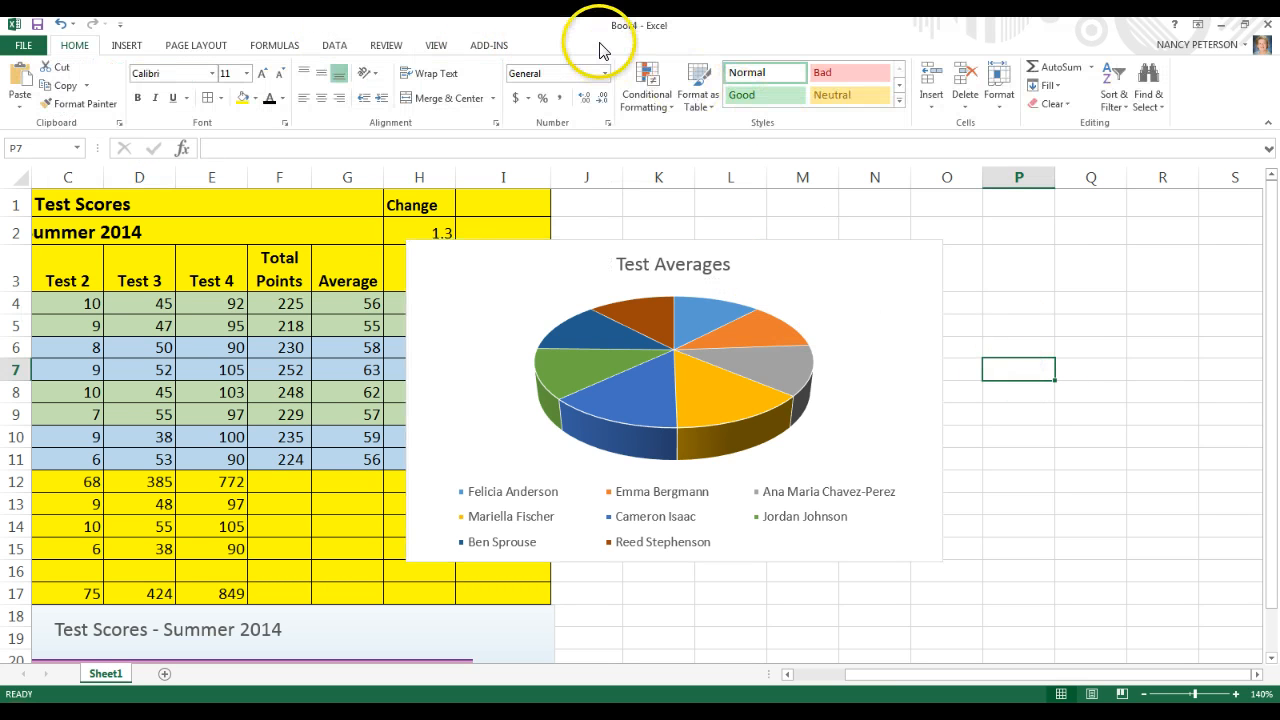
# Step: Apply quick Layout 2 to the pie chart, with the legend above and percentages on the slices
pyautogui.click(916, 258)
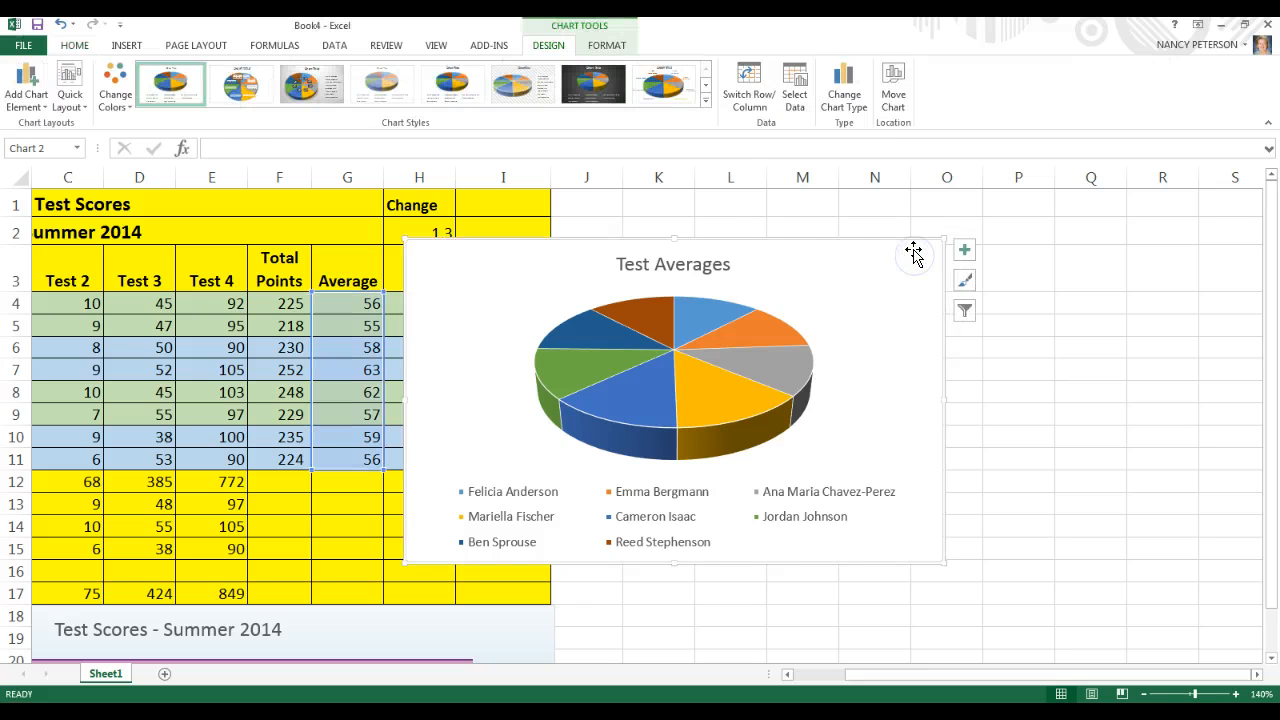
pyautogui.click(85, 112)
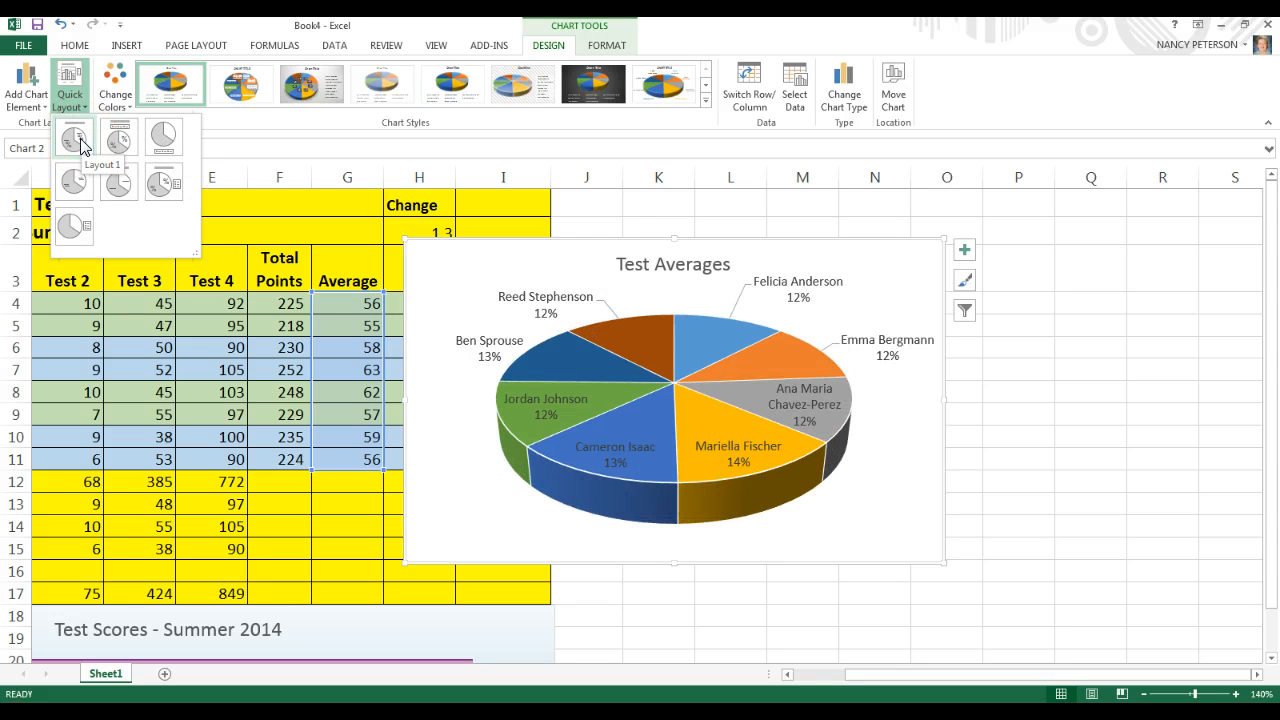
pyautogui.click(115, 147)
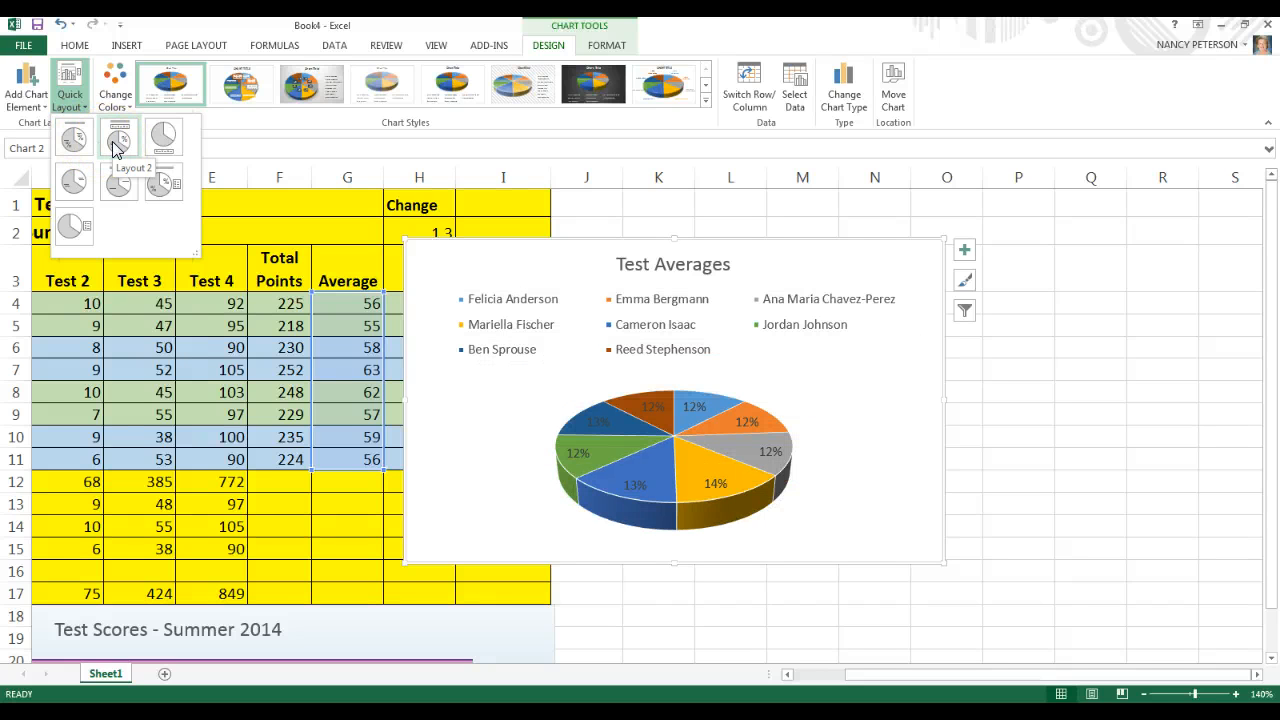
pyautogui.click(115, 147)
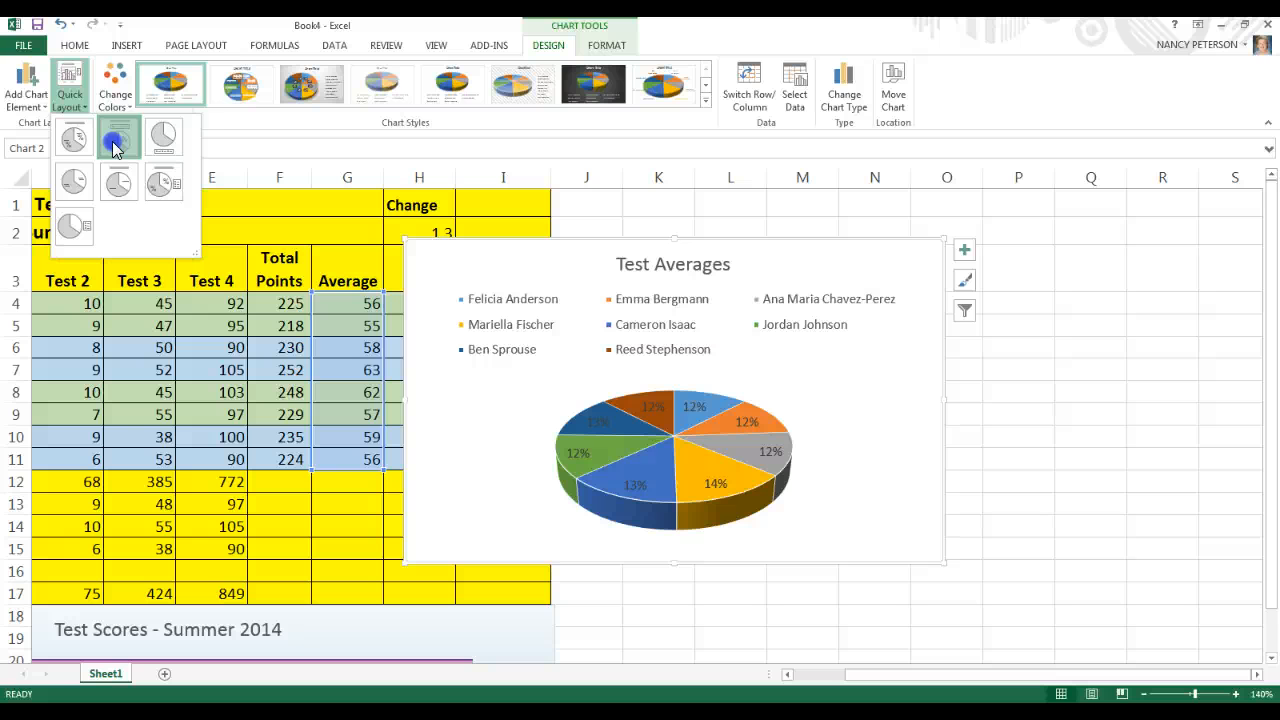
# Step: Apply the quick layout that has a title, percentage labels on the slices and the legend beside the pie
pyautogui.click(78, 100)
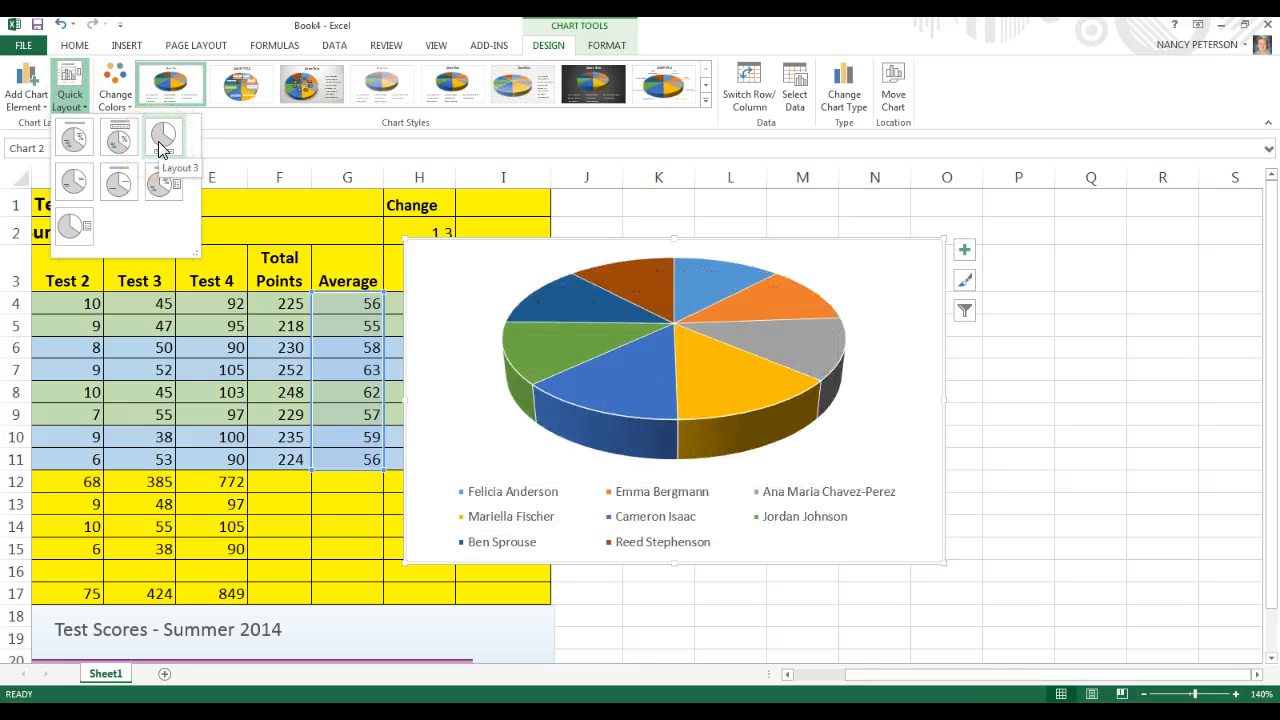
pyautogui.click(120, 184)
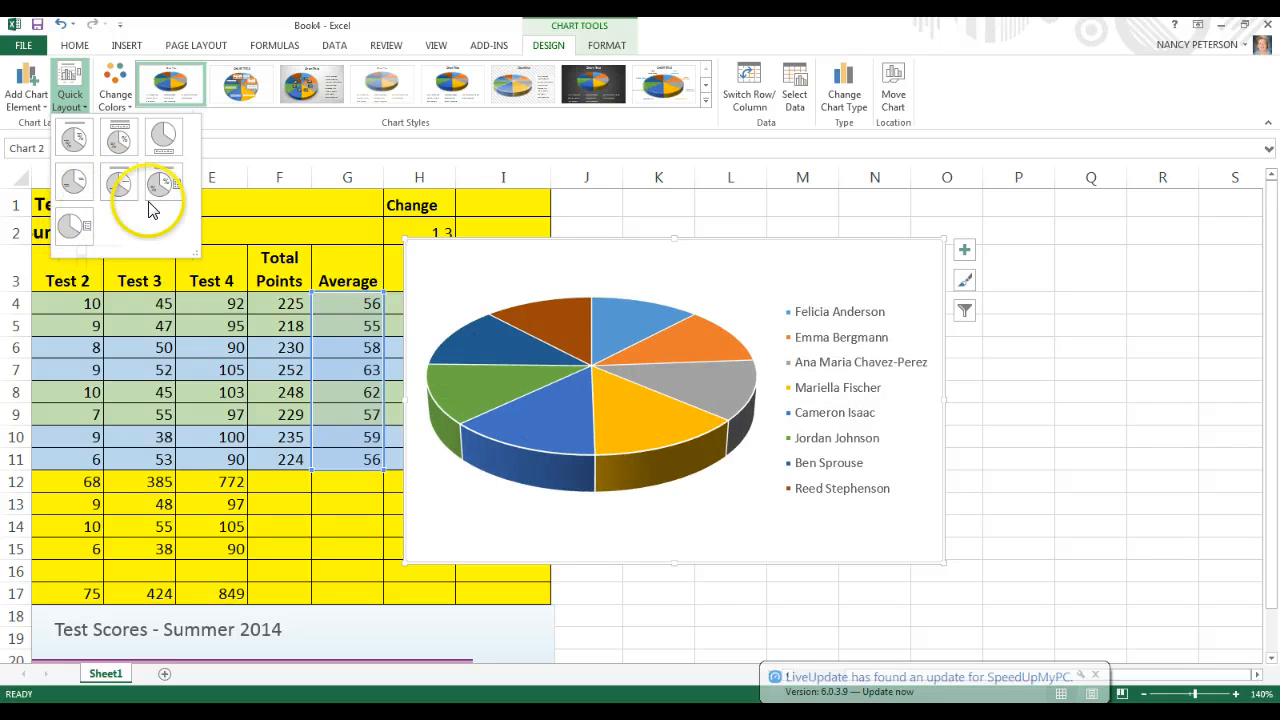
pyautogui.click(170, 190)
pyautogui.click(174, 192)
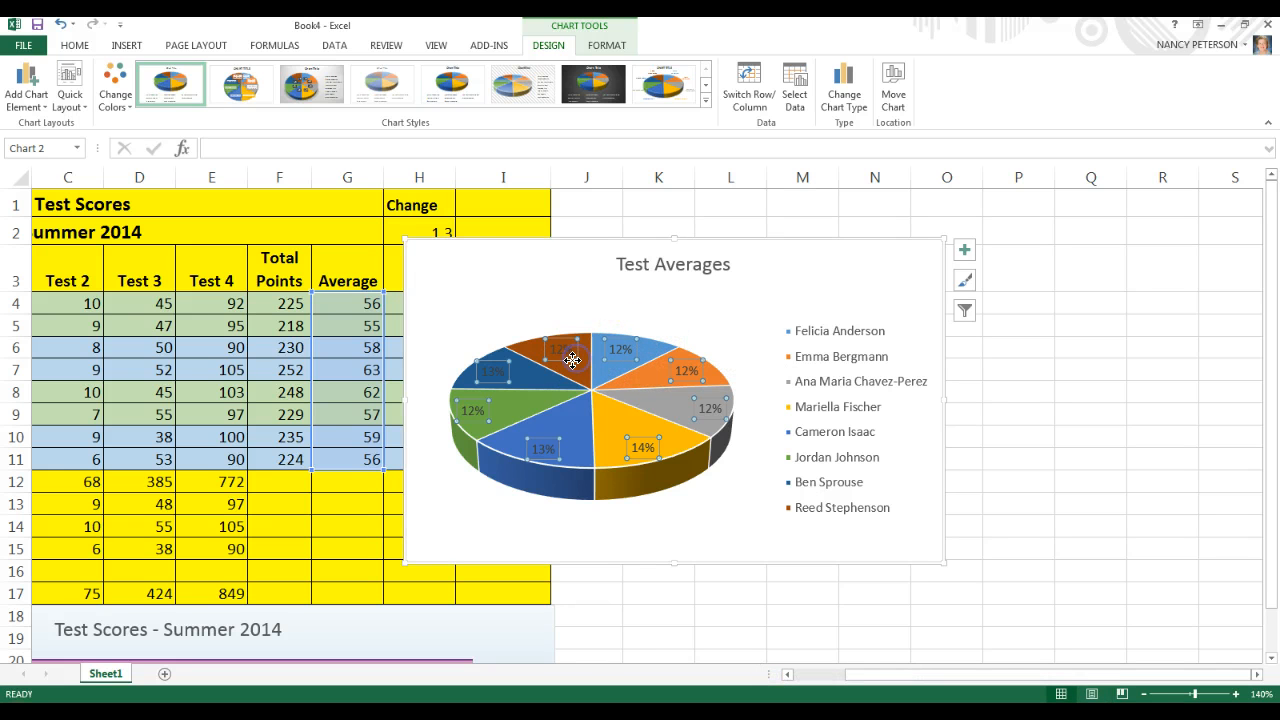
# Step: Make the percentage data labels on the pie slices bold
pyautogui.click(622, 345)
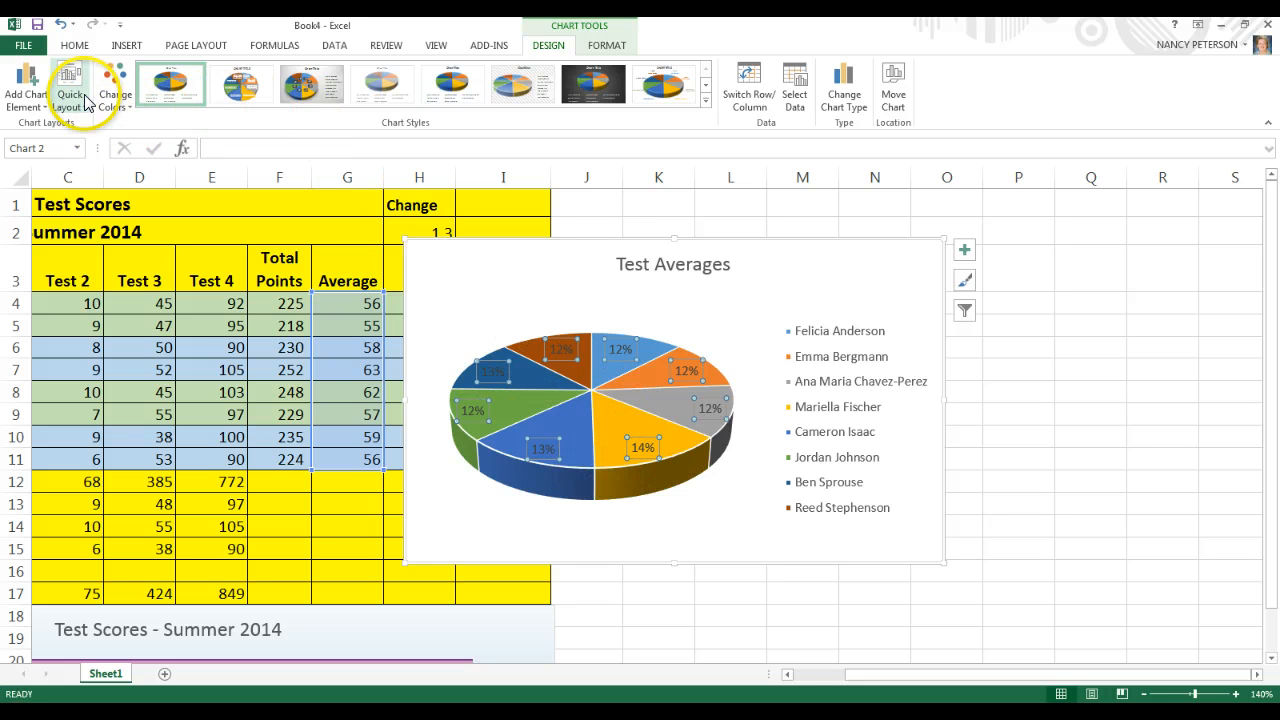
pyautogui.click(70, 47)
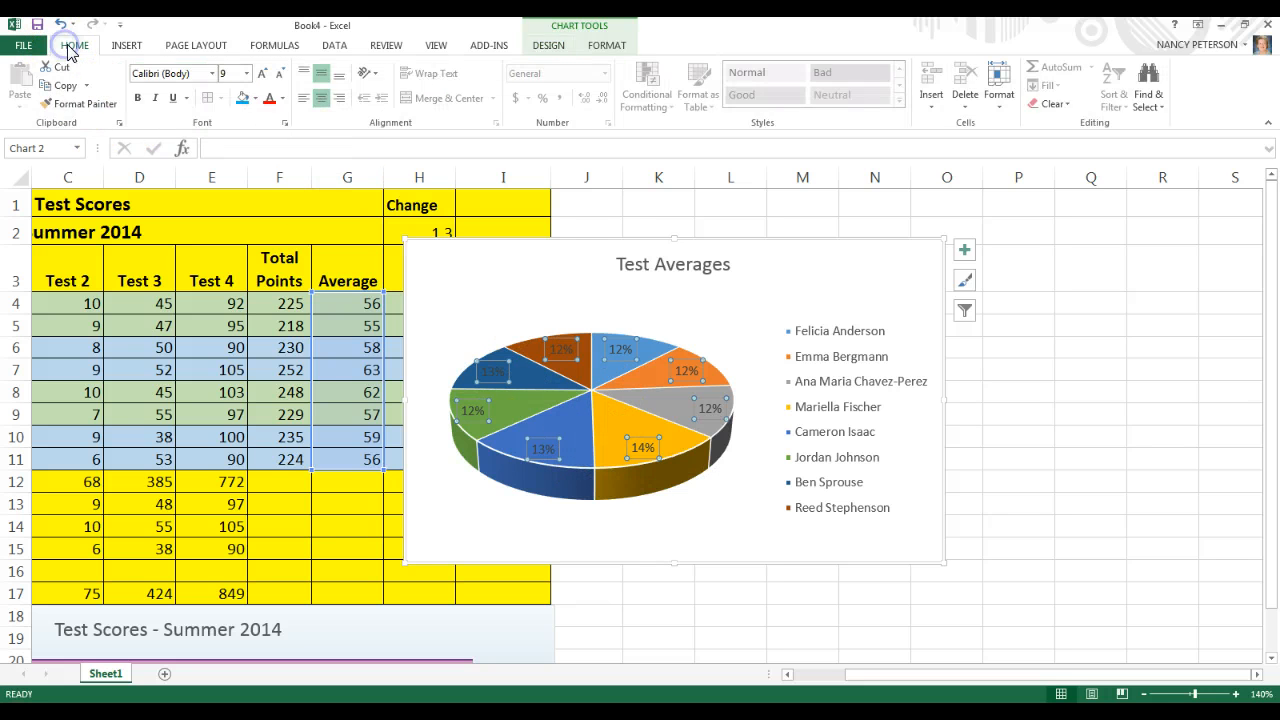
pyautogui.click(141, 102)
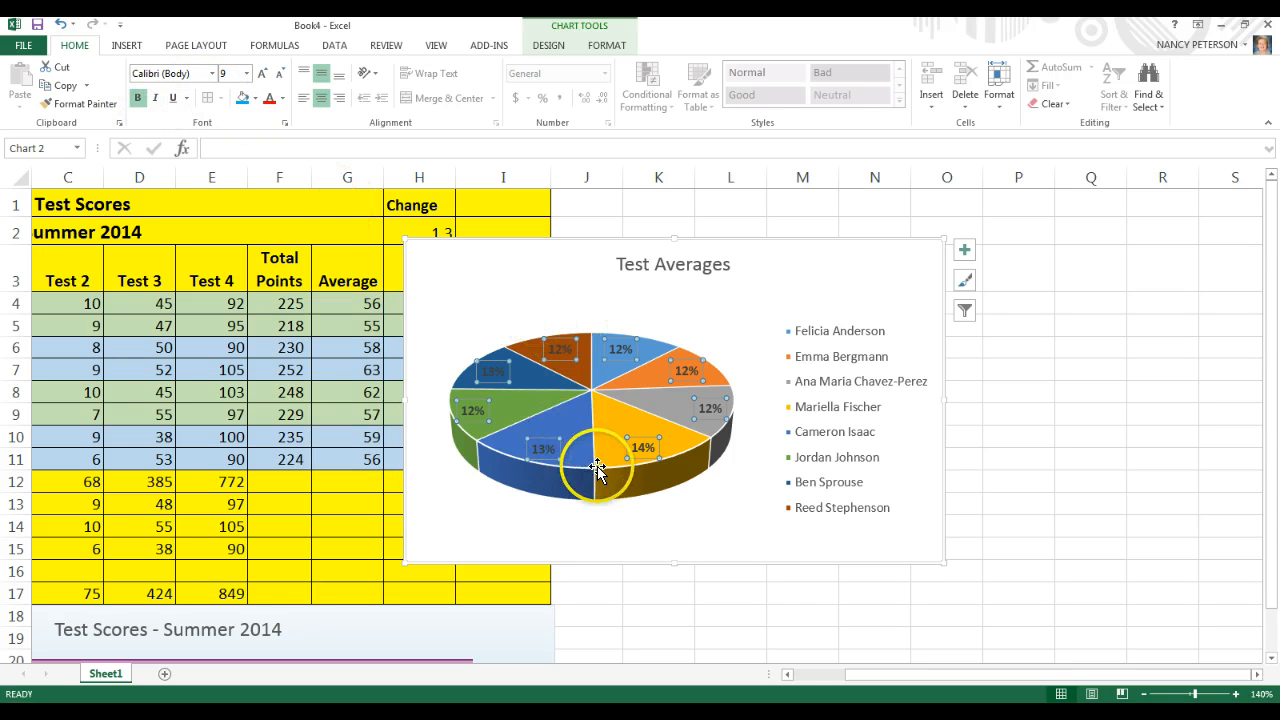
# Step: Fill the pie's first slice, clockwise from the top, with solid red
pyautogui.click(602, 371)
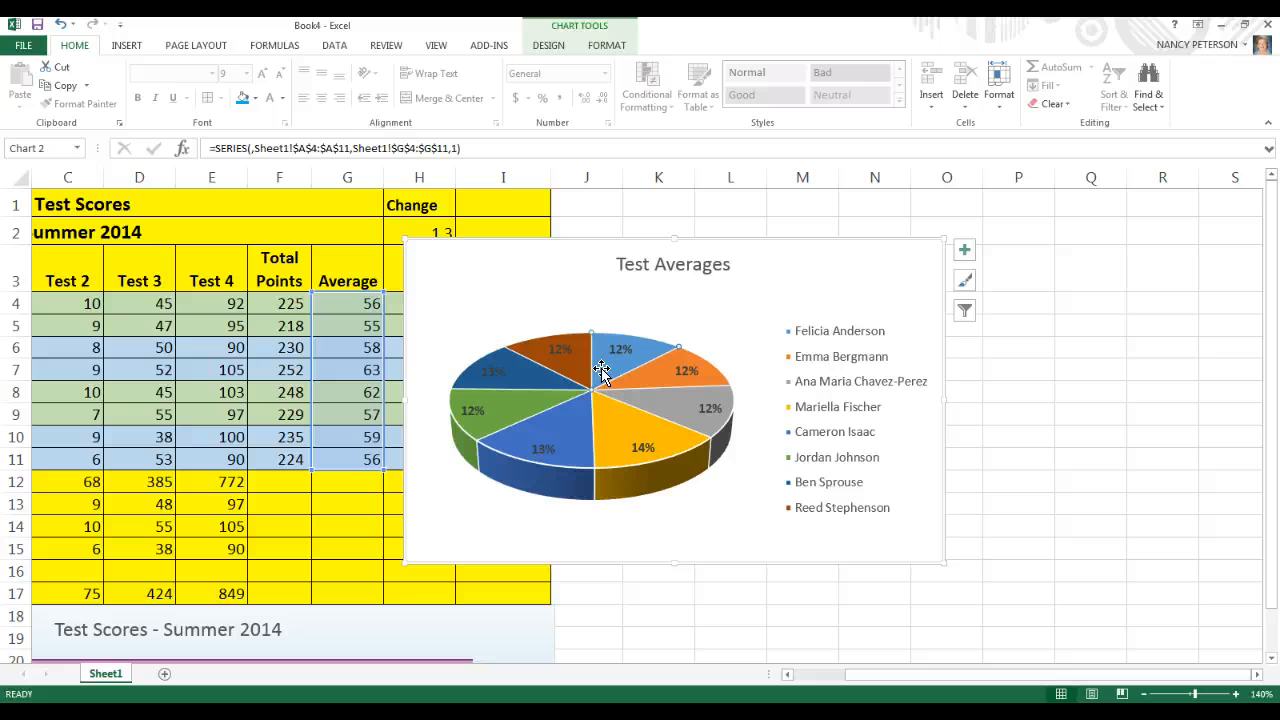
pyautogui.rightClick(601, 370)
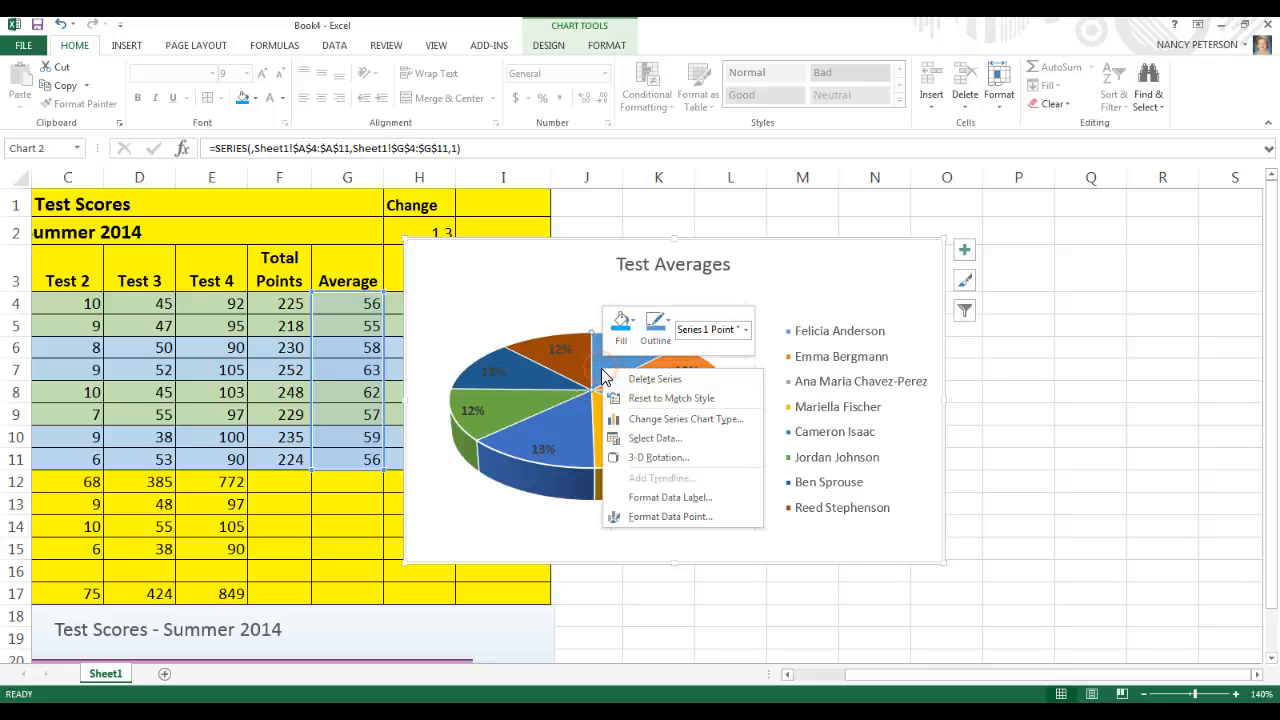
pyautogui.click(645, 517)
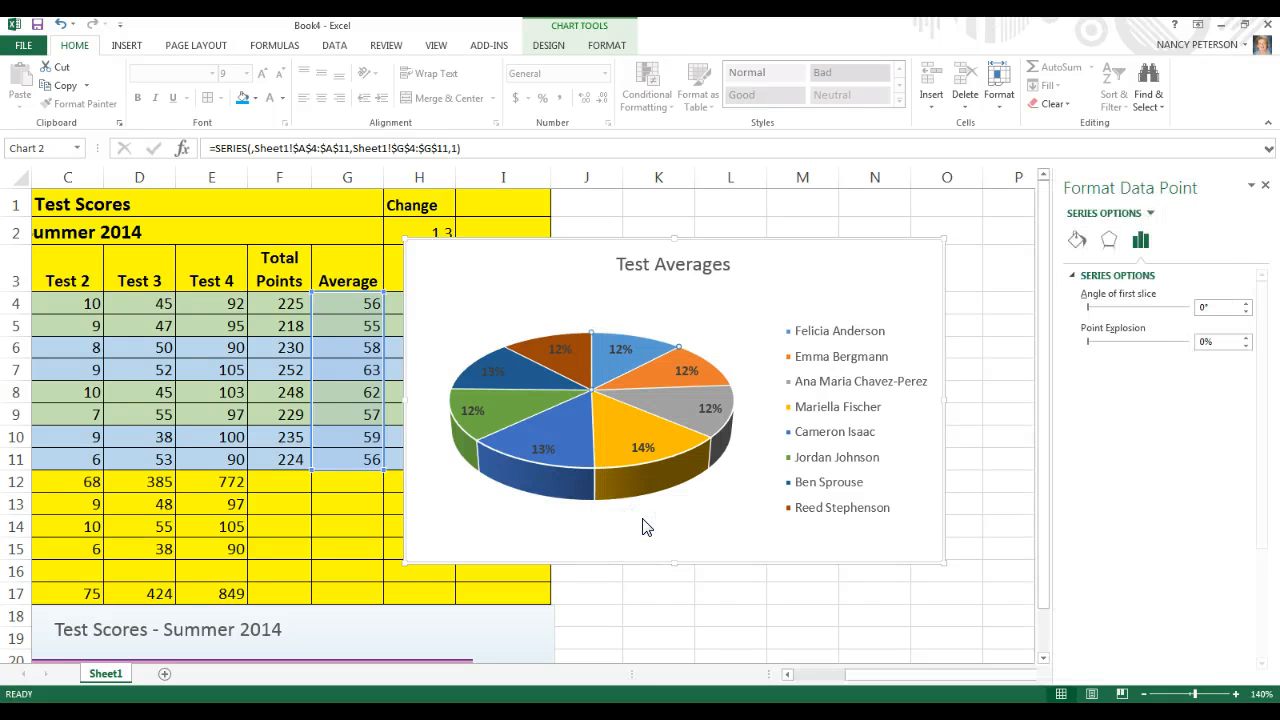
pyautogui.click(1078, 240)
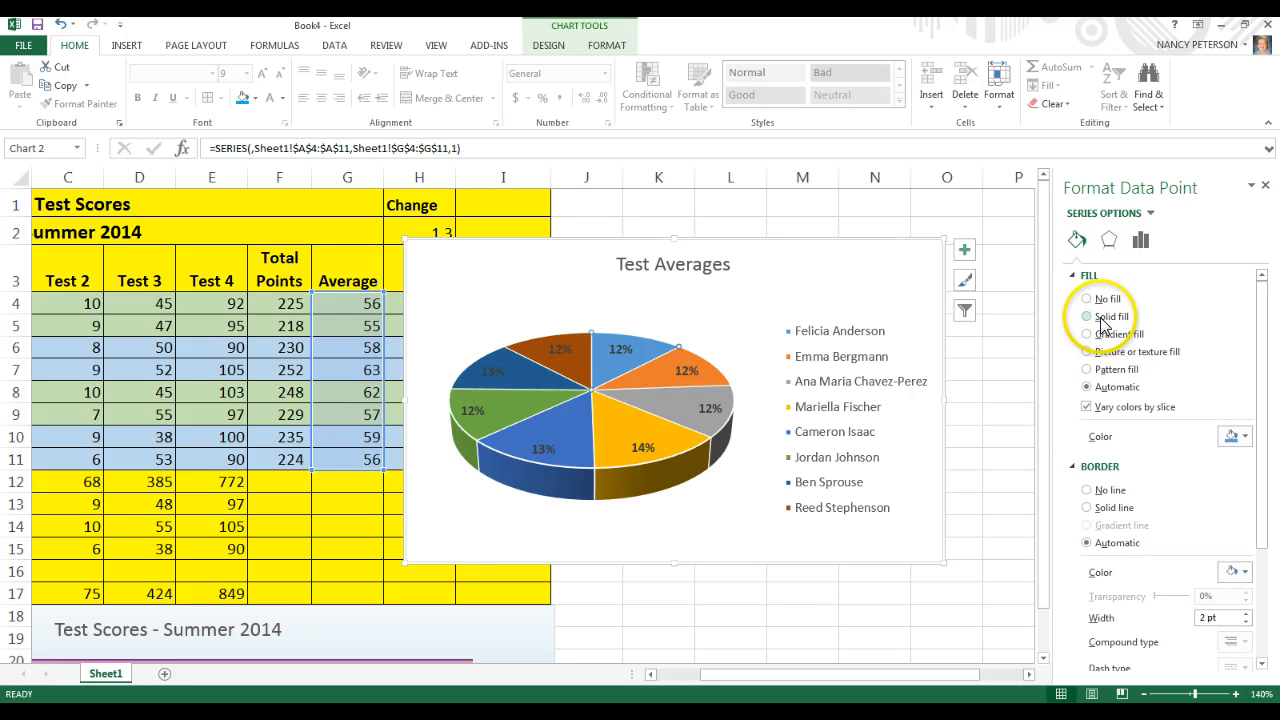
pyautogui.click(1108, 316)
pyautogui.click(1240, 440)
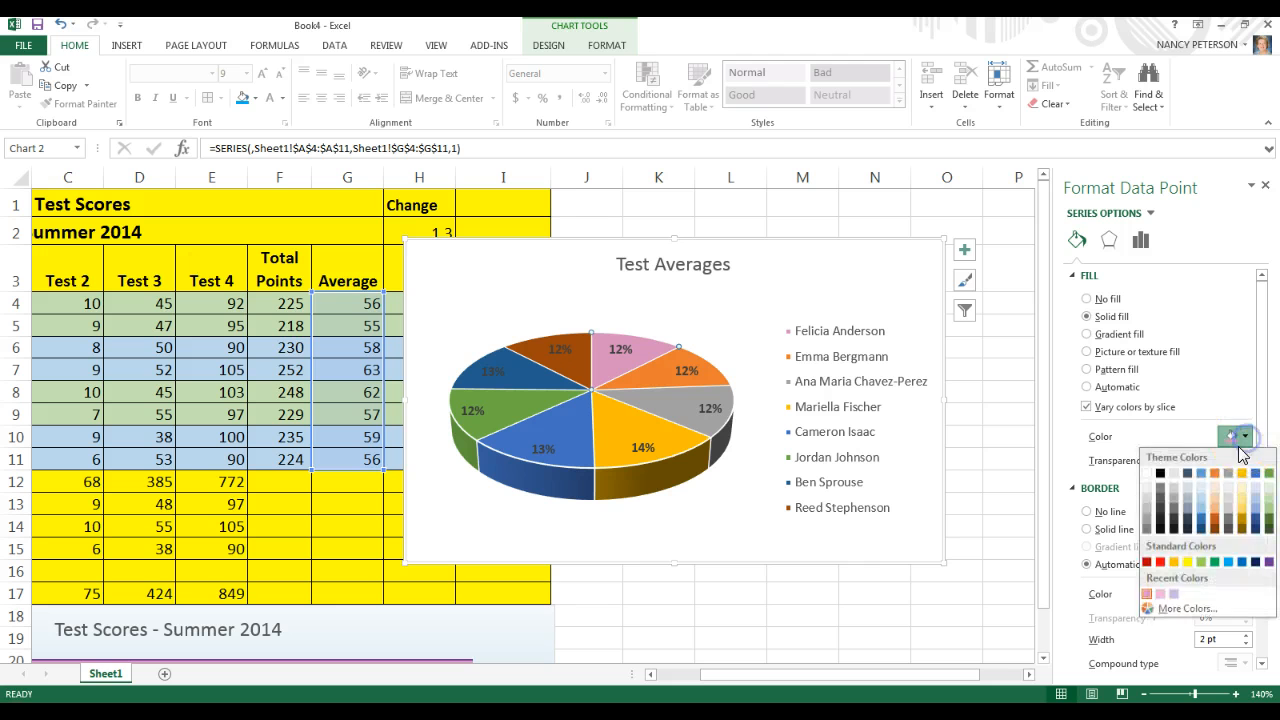
pyautogui.click(1162, 565)
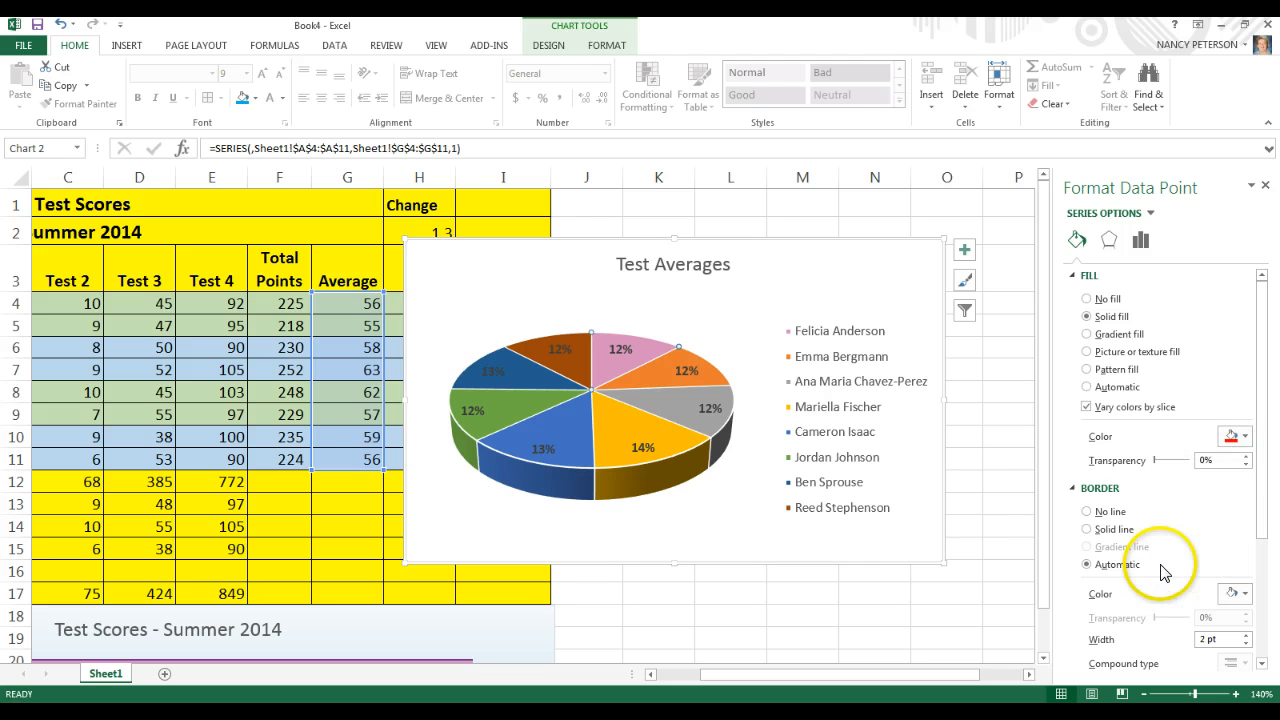
# Step: Fill the pie's second slice, clockwise from the top, with solid light green
pyautogui.click(662, 371)
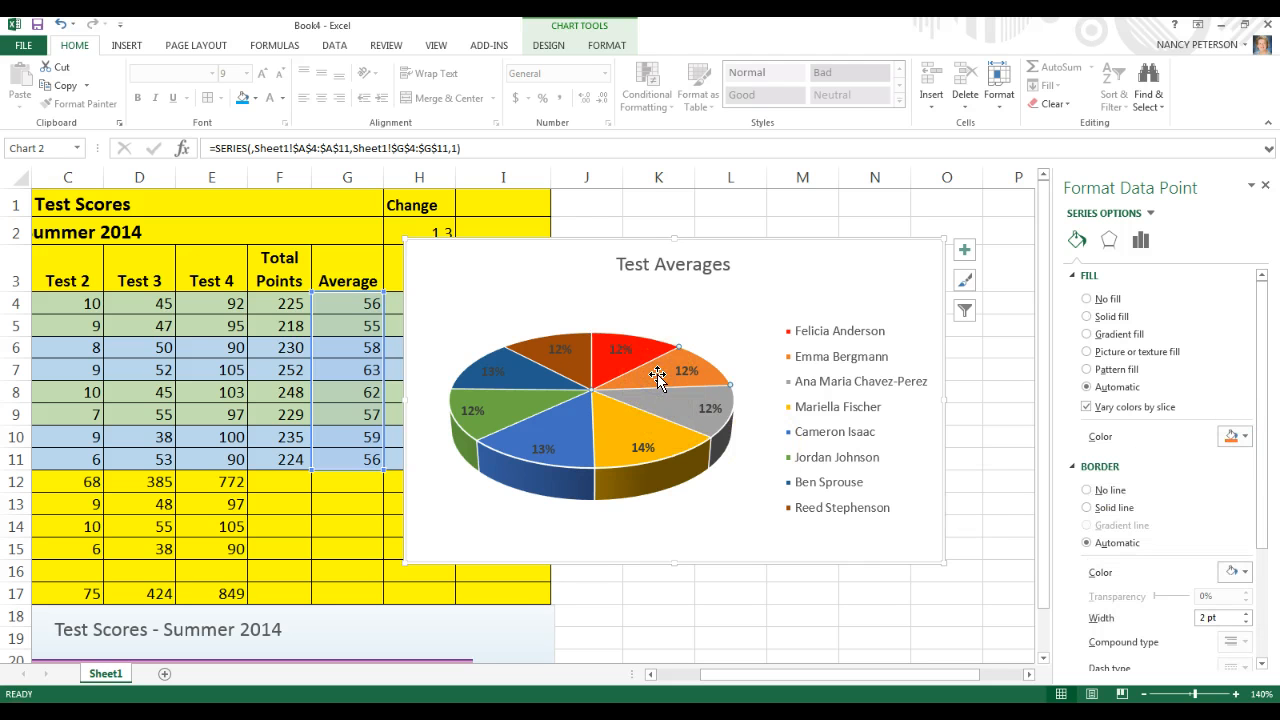
pyautogui.rightClick(662, 371)
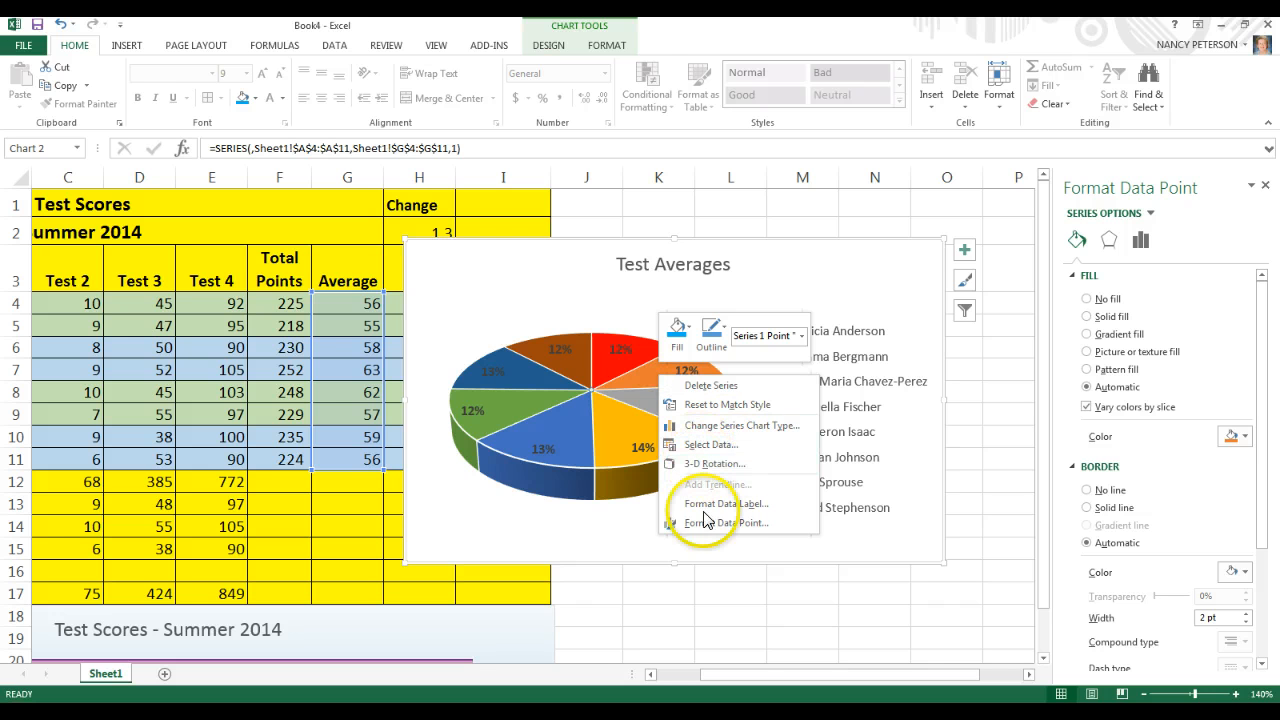
pyautogui.click(1100, 316)
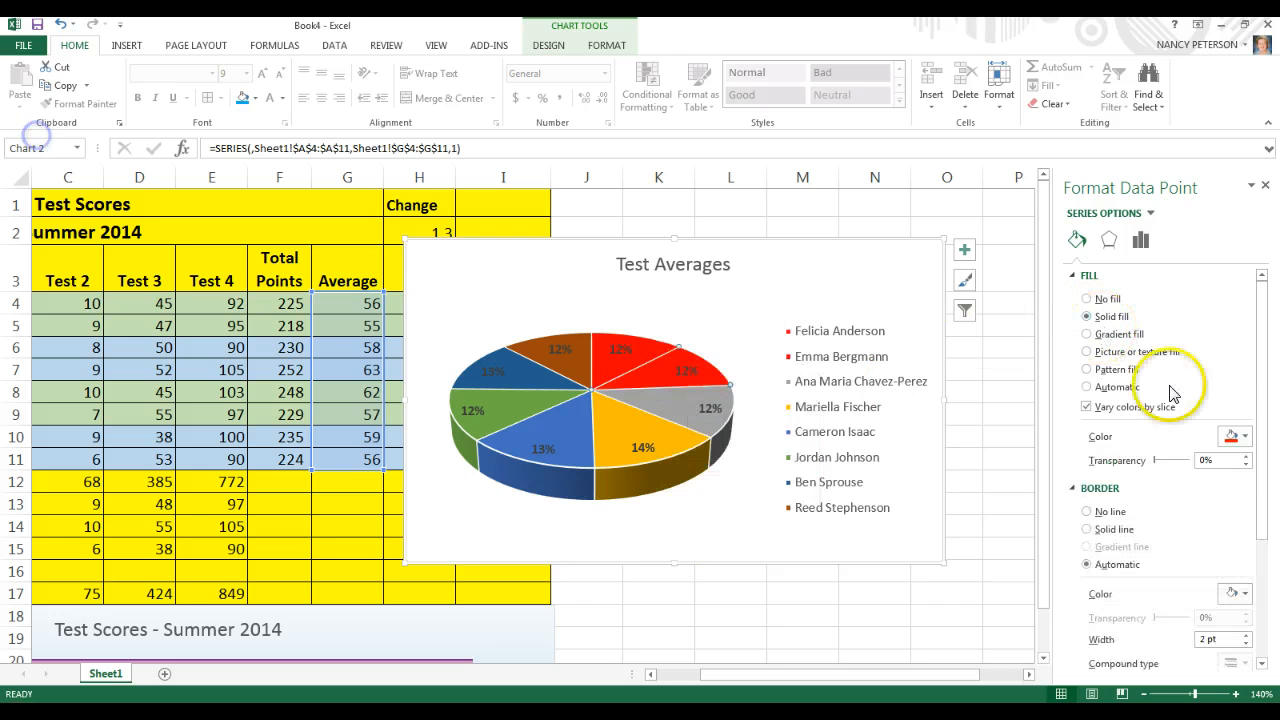
pyautogui.click(1242, 437)
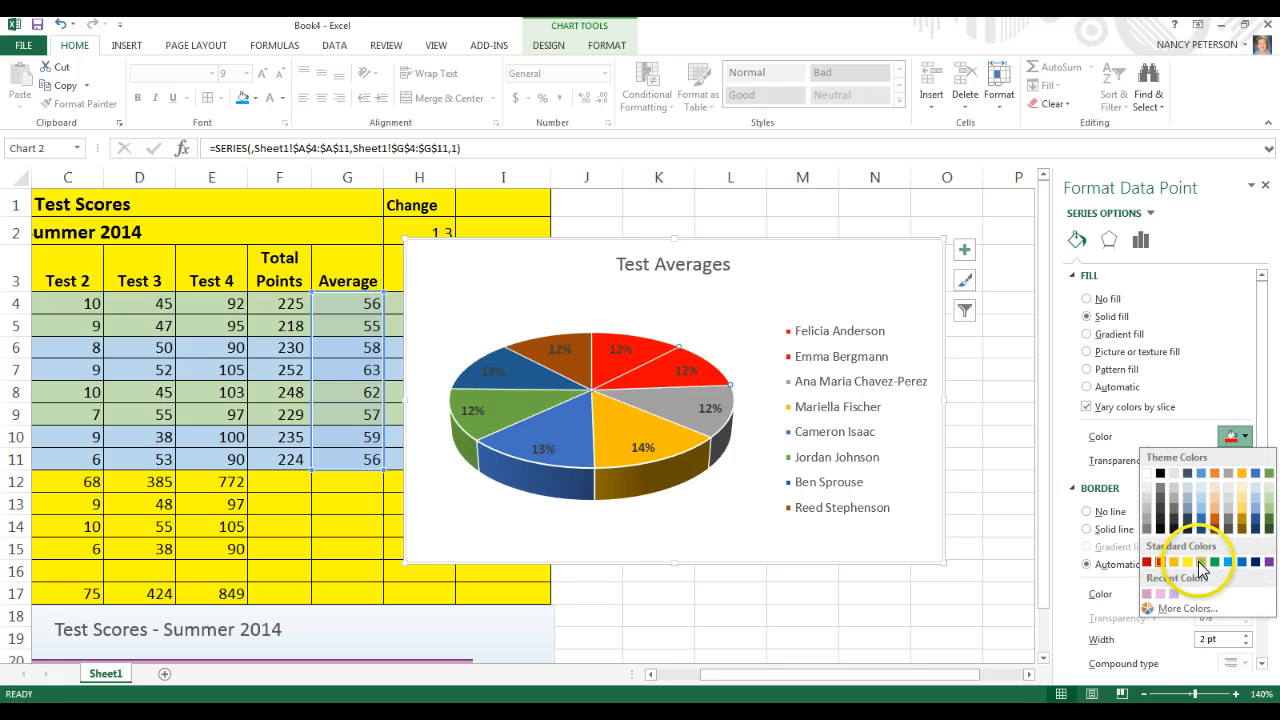
pyautogui.click(1200, 562)
# Step: Fill the grey third slice of the pie with solid light blue
pyautogui.click(686, 400)
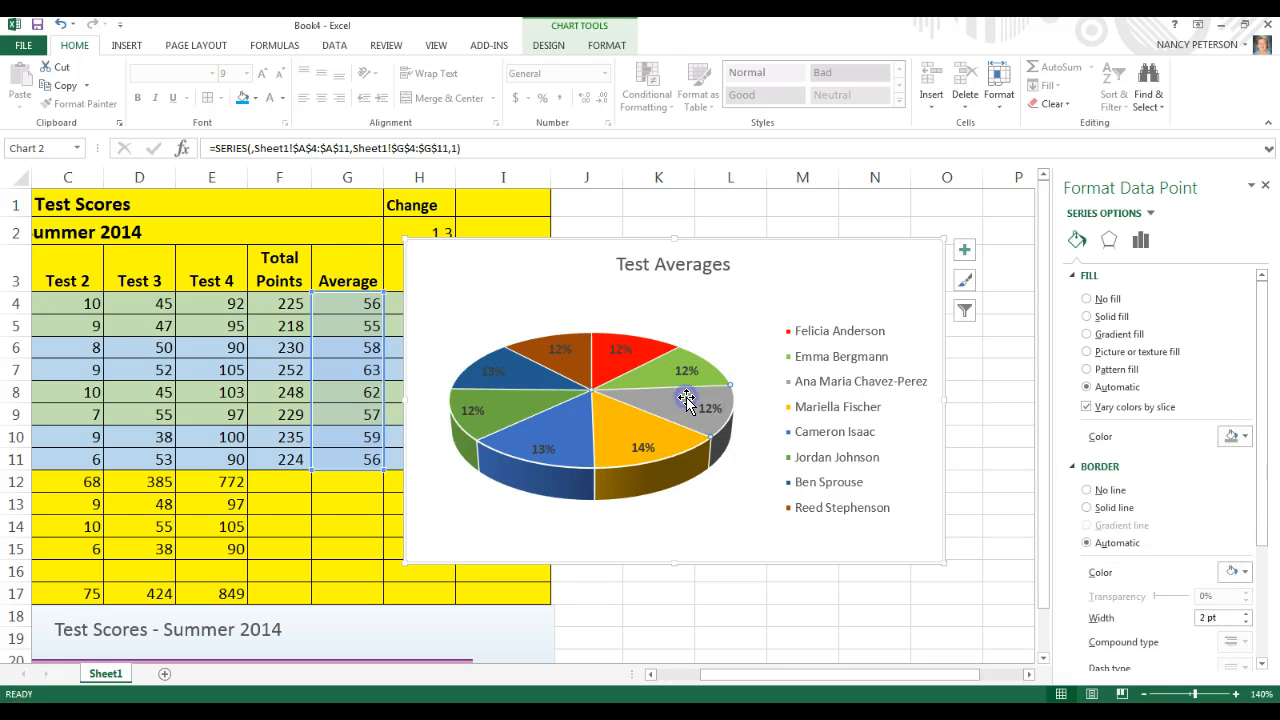
pyautogui.click(1100, 316)
pyautogui.click(1245, 437)
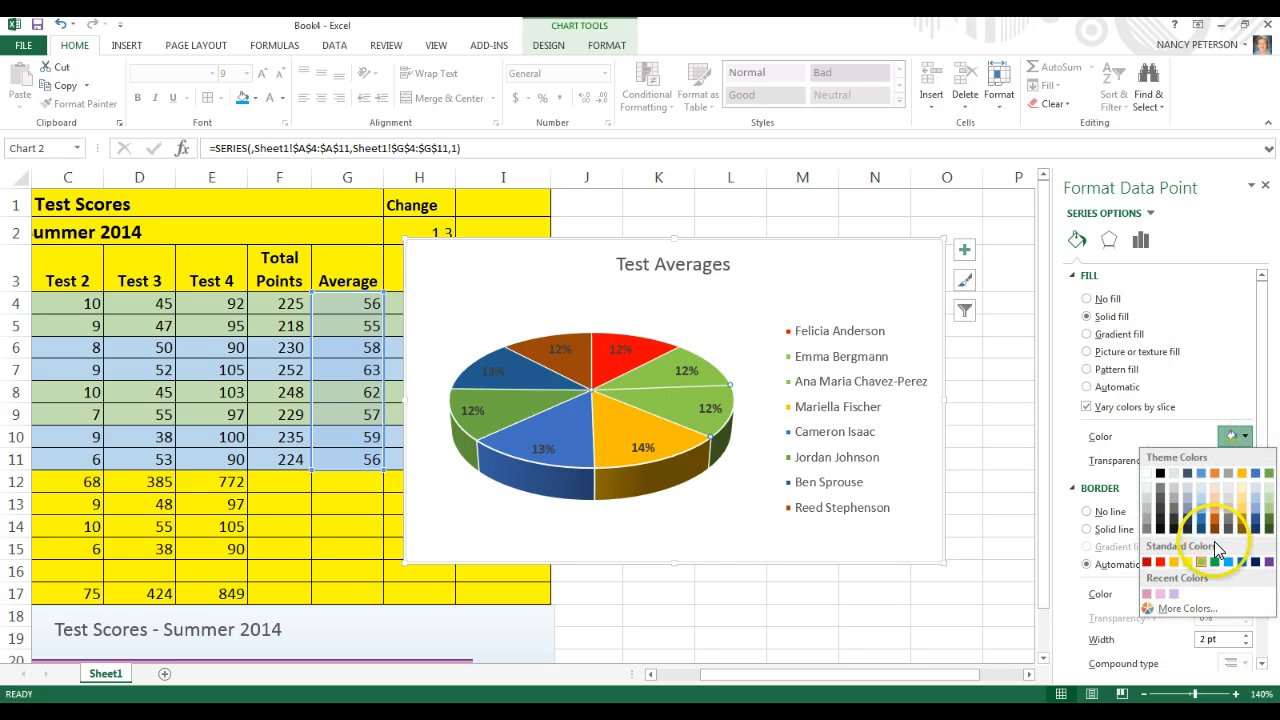
pyautogui.click(1228, 562)
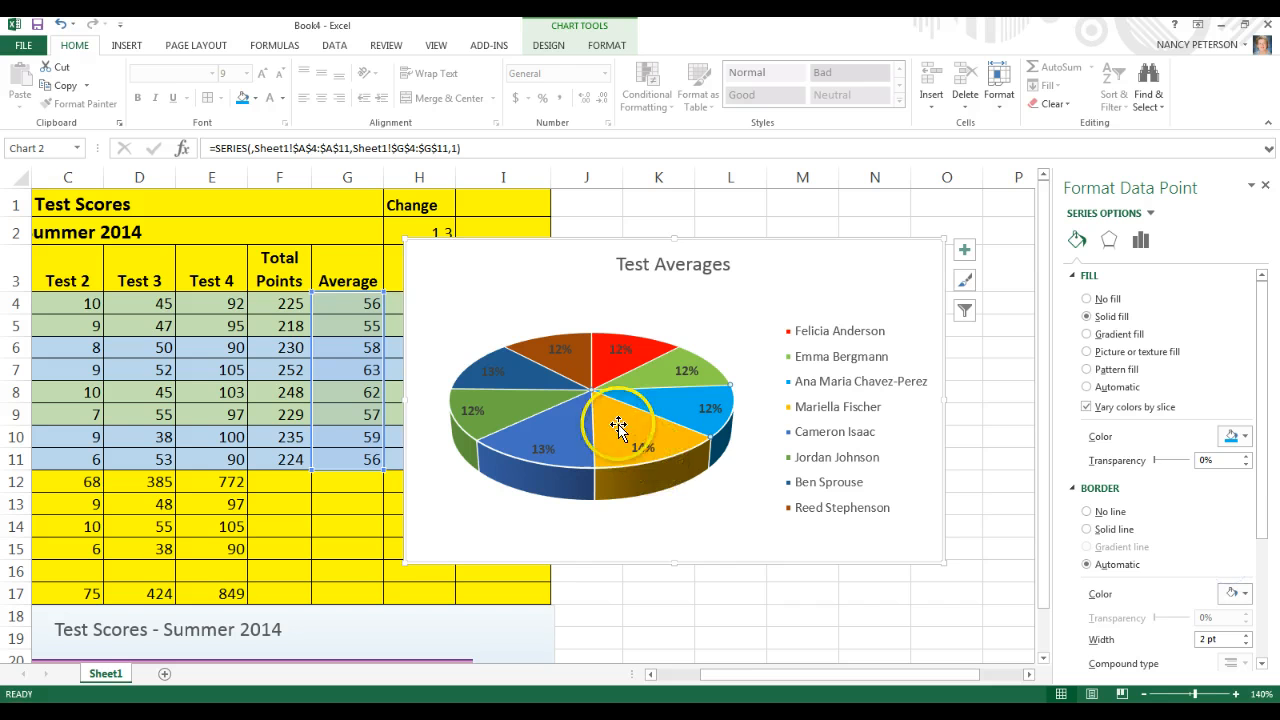
# Step: Change the gold fourth slice of the pie to dark blue
pyautogui.click(618, 428)
pyautogui.click(1246, 437)
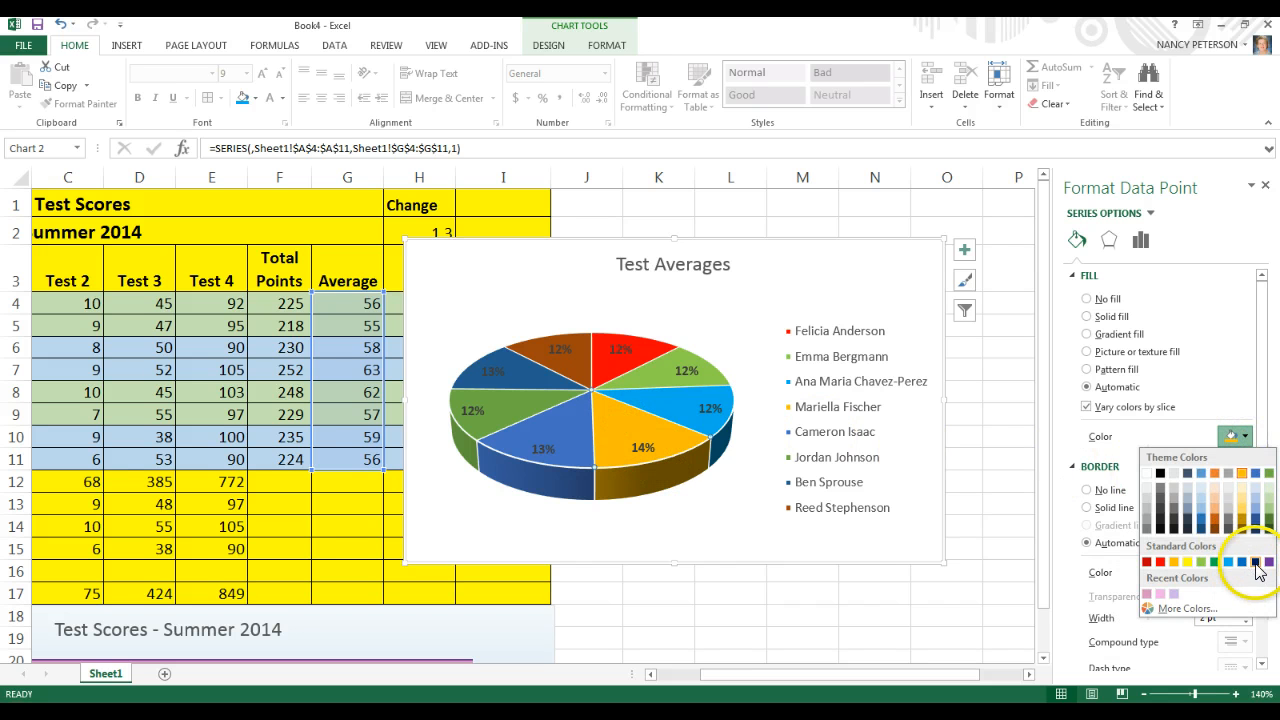
pyautogui.click(1256, 562)
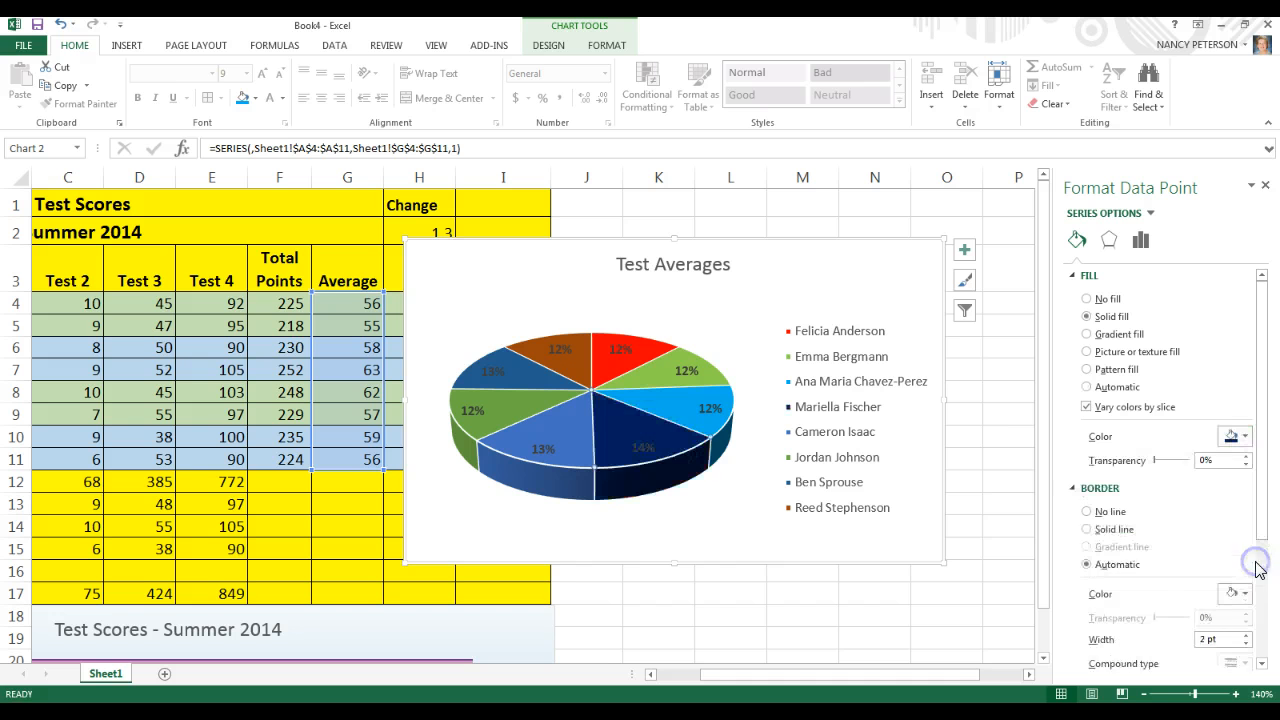
# Step: Set the font colour of the 14% label on the dark blue slice to white
pyautogui.click(645, 449)
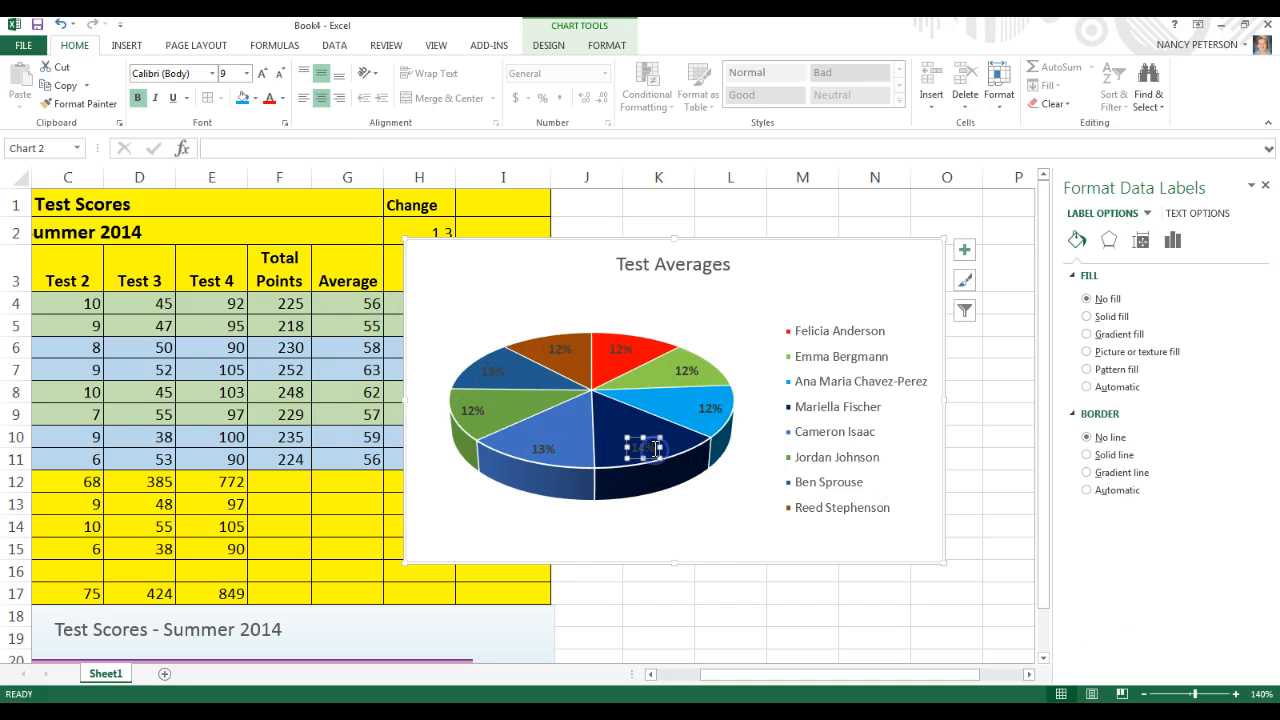
pyautogui.click(283, 98)
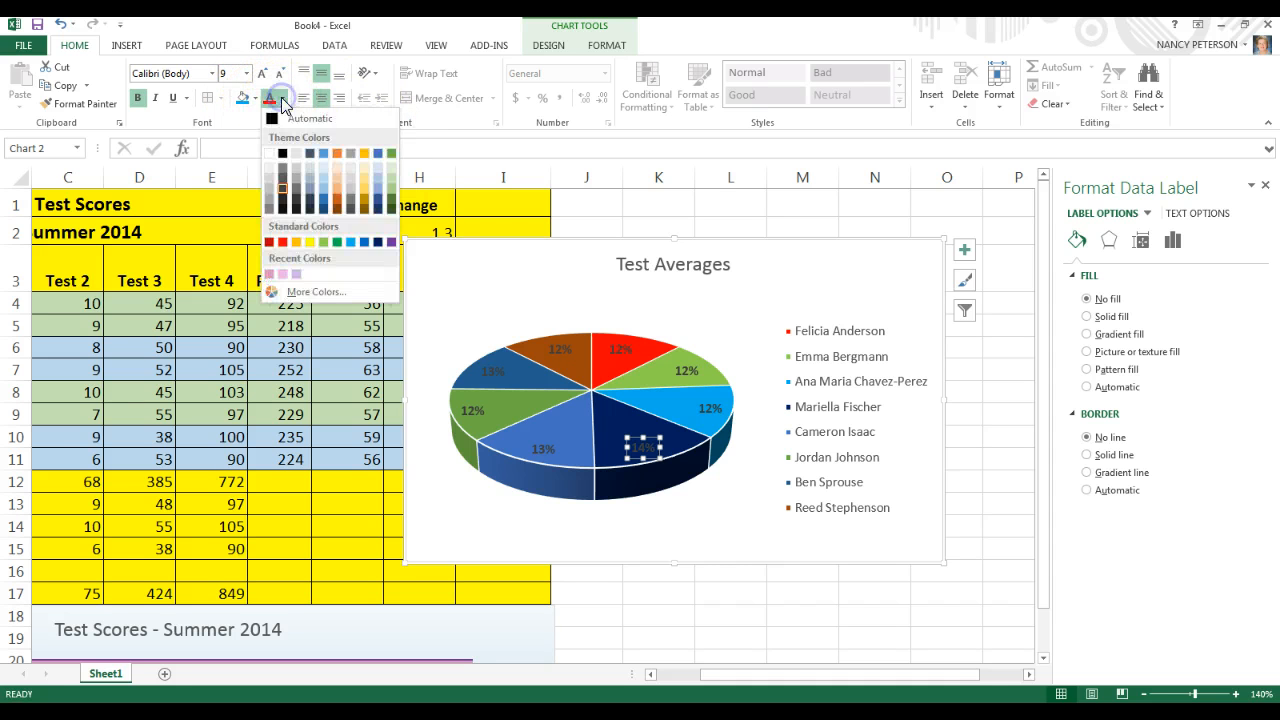
pyautogui.click(268, 155)
pyautogui.click(734, 486)
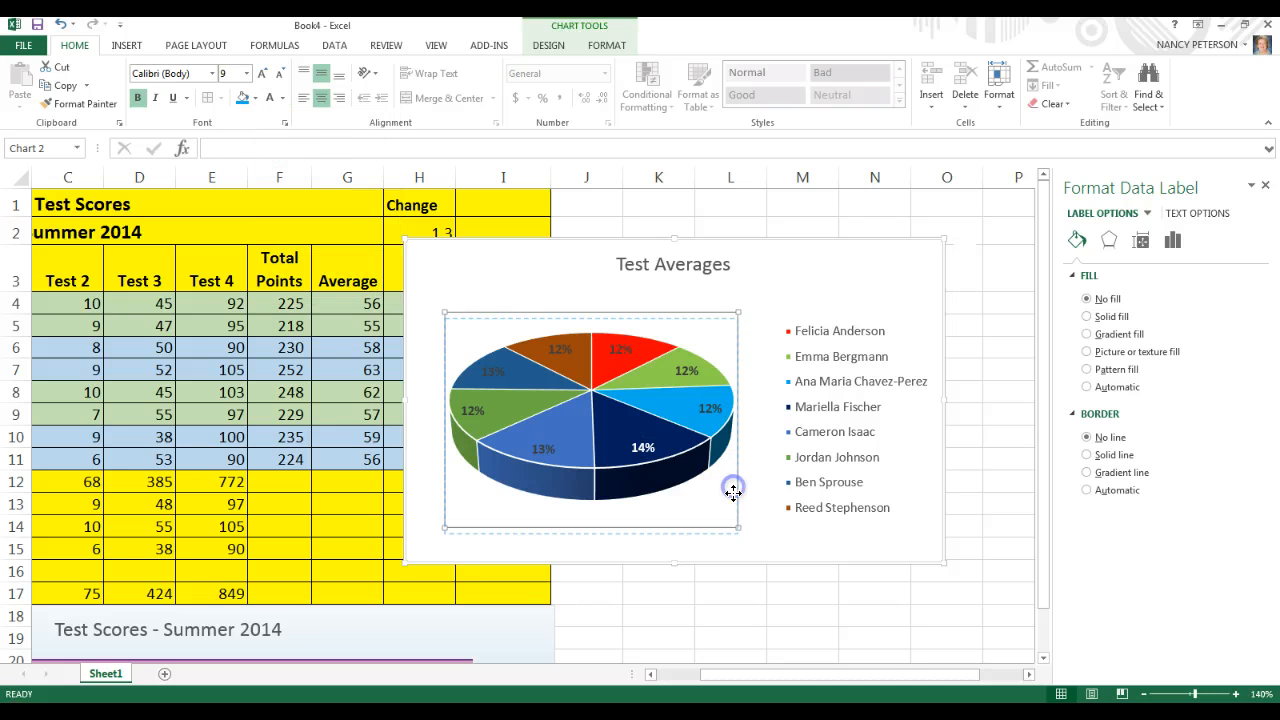
pyautogui.click(568, 441)
pyautogui.click(568, 431)
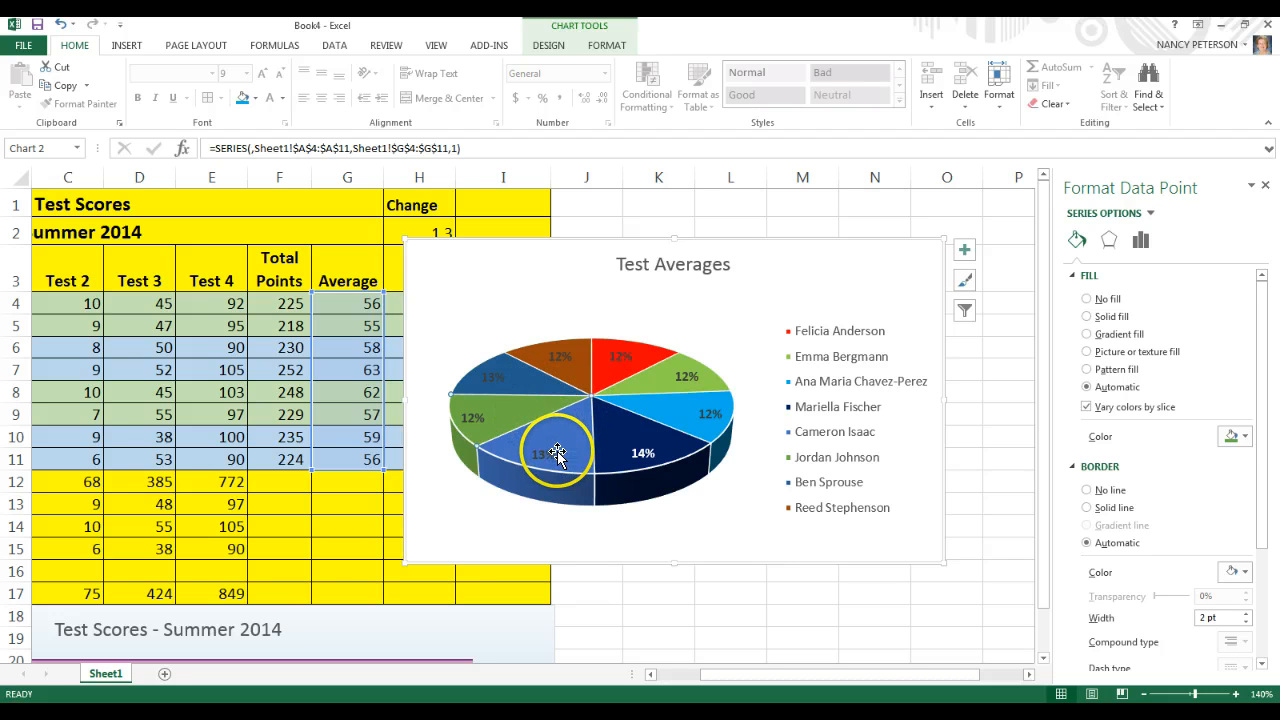
pyautogui.click(673, 477)
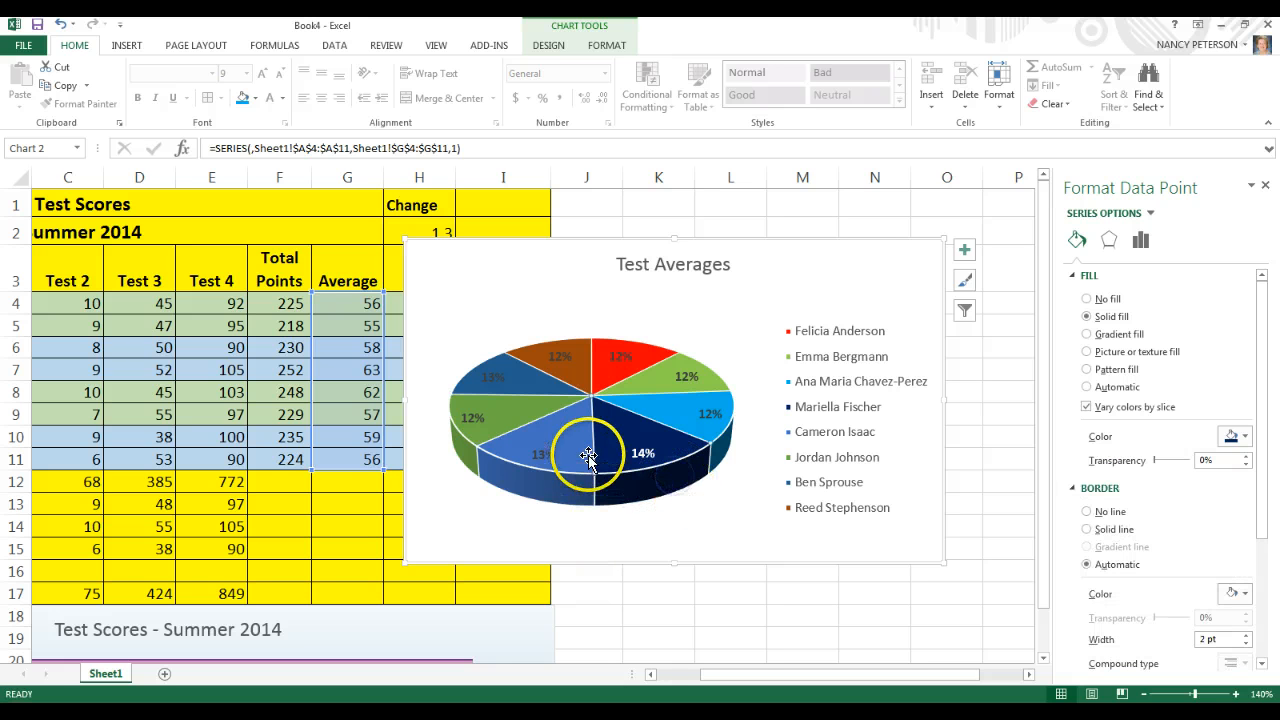
pyautogui.click(567, 437)
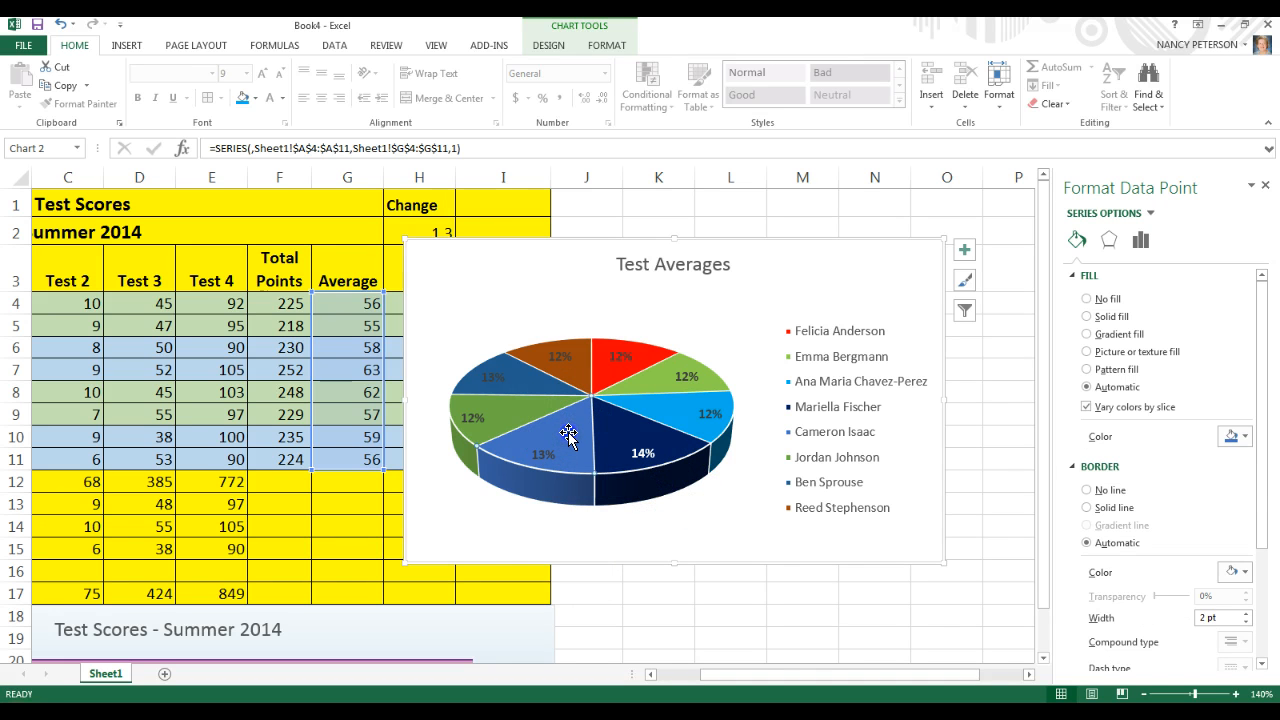
# Step: Fill the seventh slice of the pie, labelled 13% and next to the brown slice, with solid yellow
pyautogui.doubleClick(568, 435)
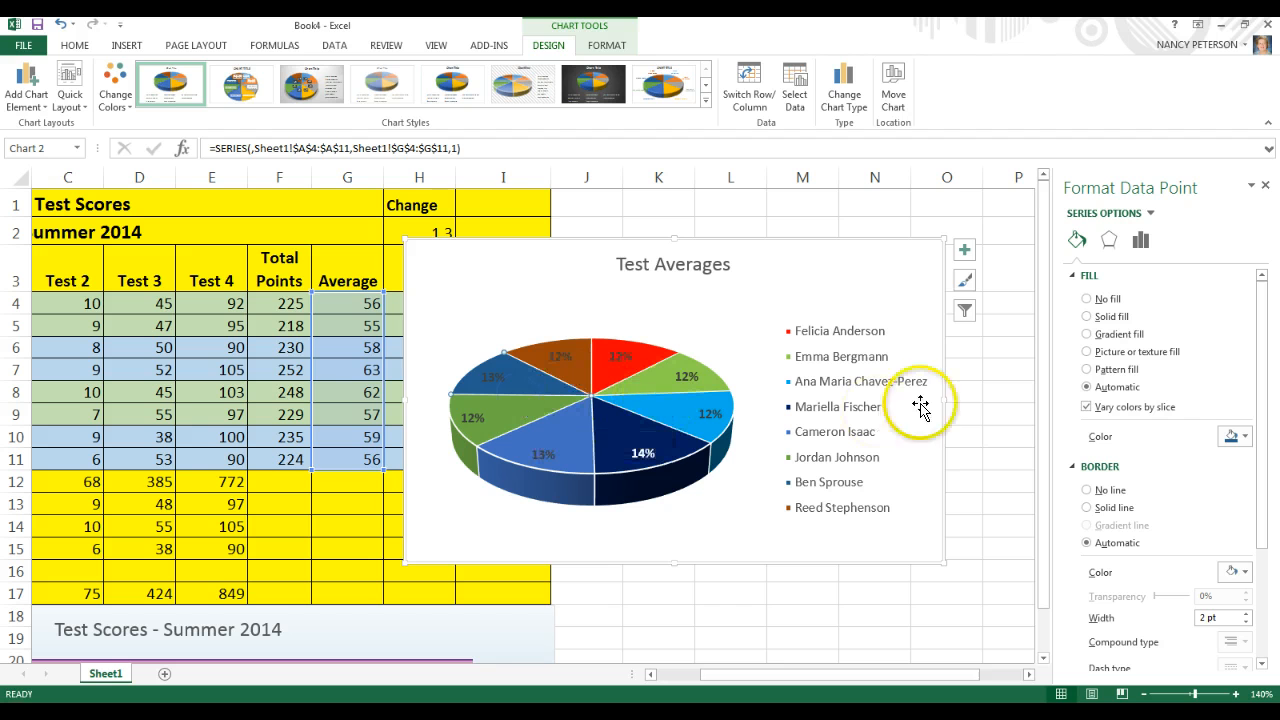
pyautogui.click(1086, 316)
pyautogui.click(1235, 436)
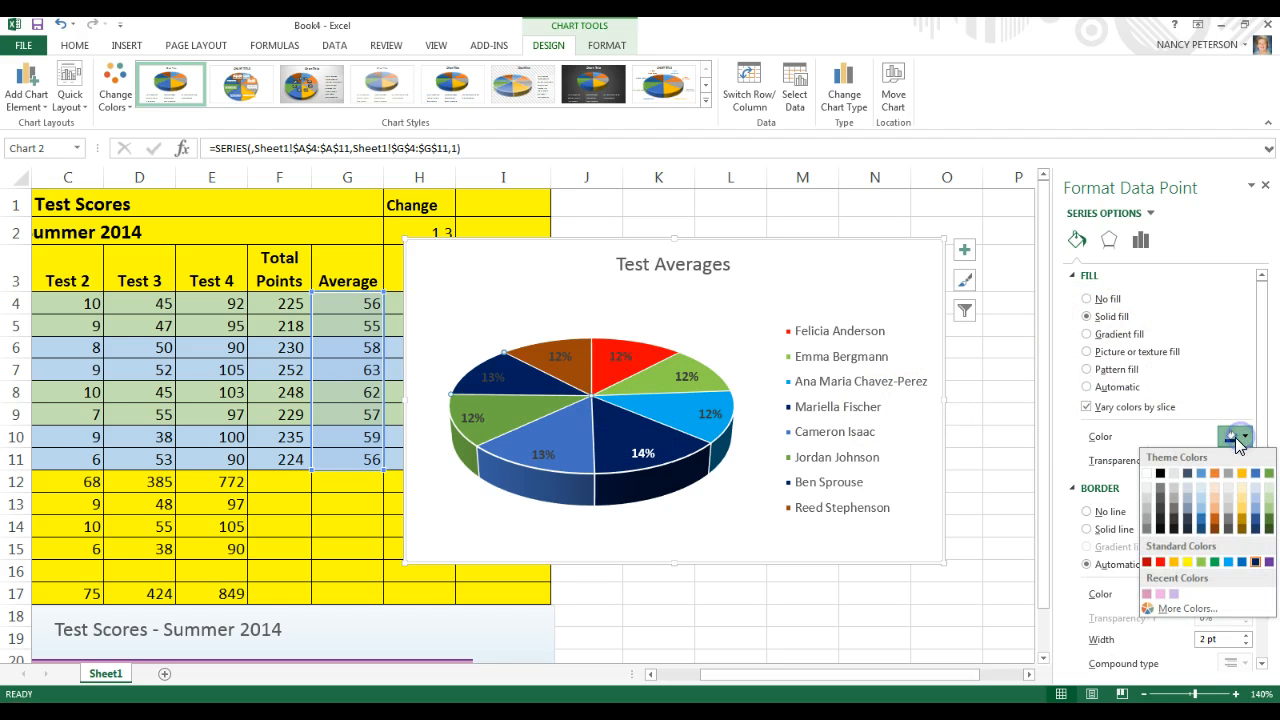
pyautogui.click(1189, 562)
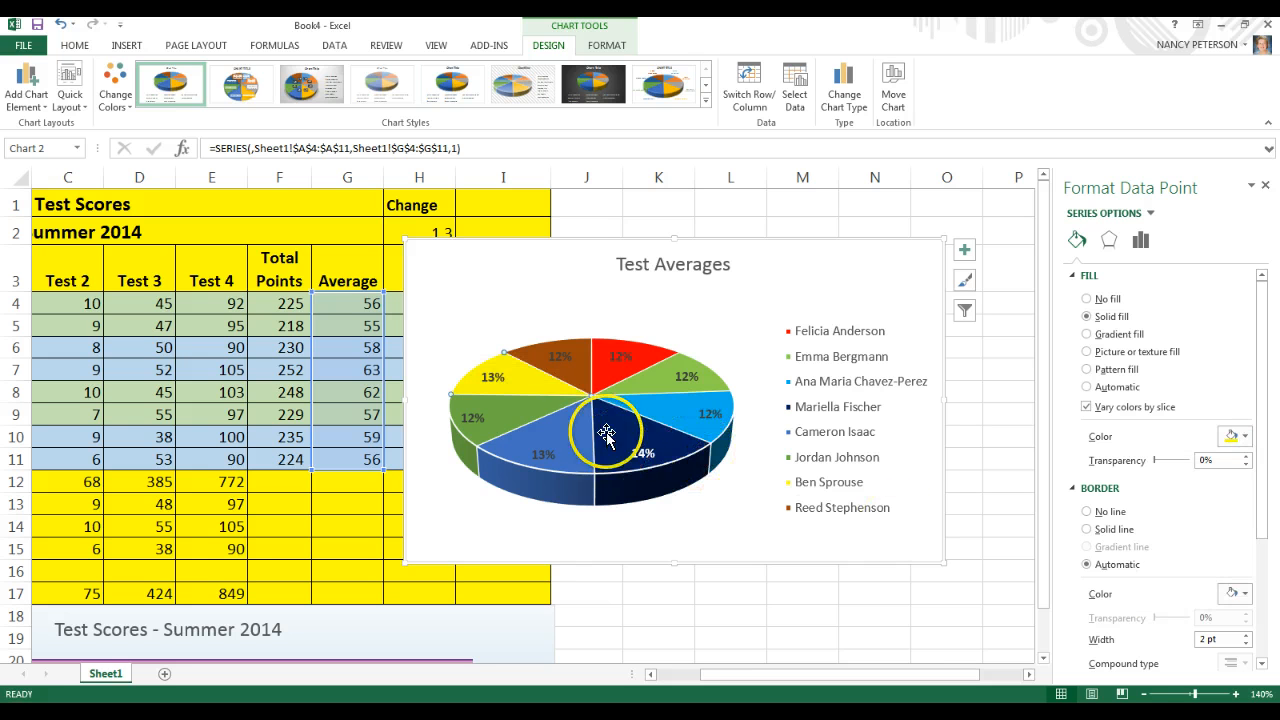
# Step: Fill the brown last slice of the pie with solid orange
pyautogui.click(579, 372)
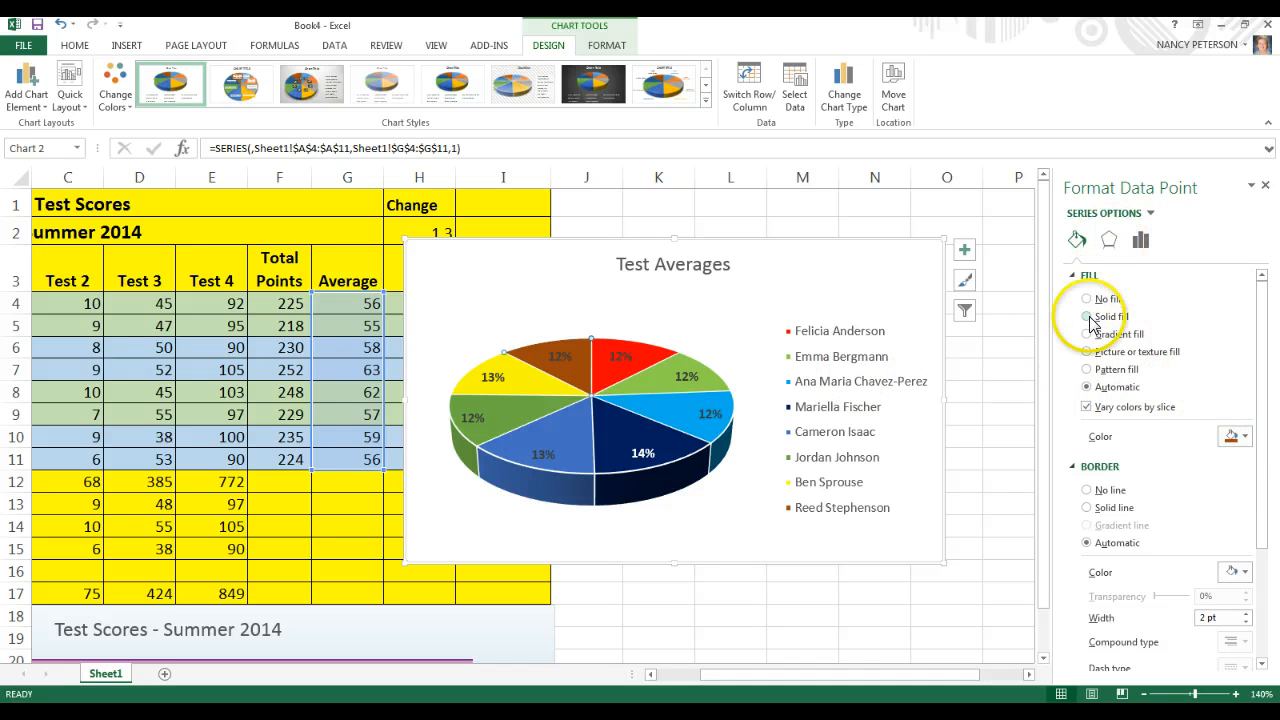
pyautogui.click(1088, 318)
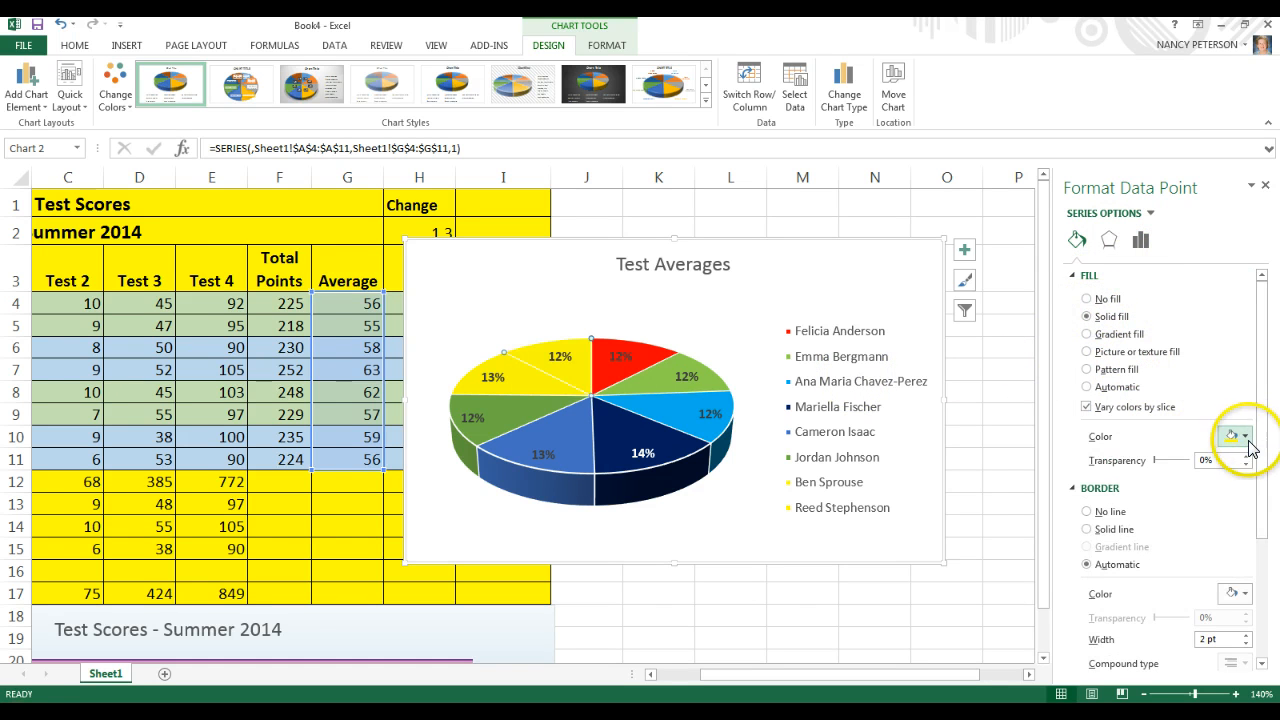
pyautogui.click(1246, 438)
pyautogui.click(1175, 563)
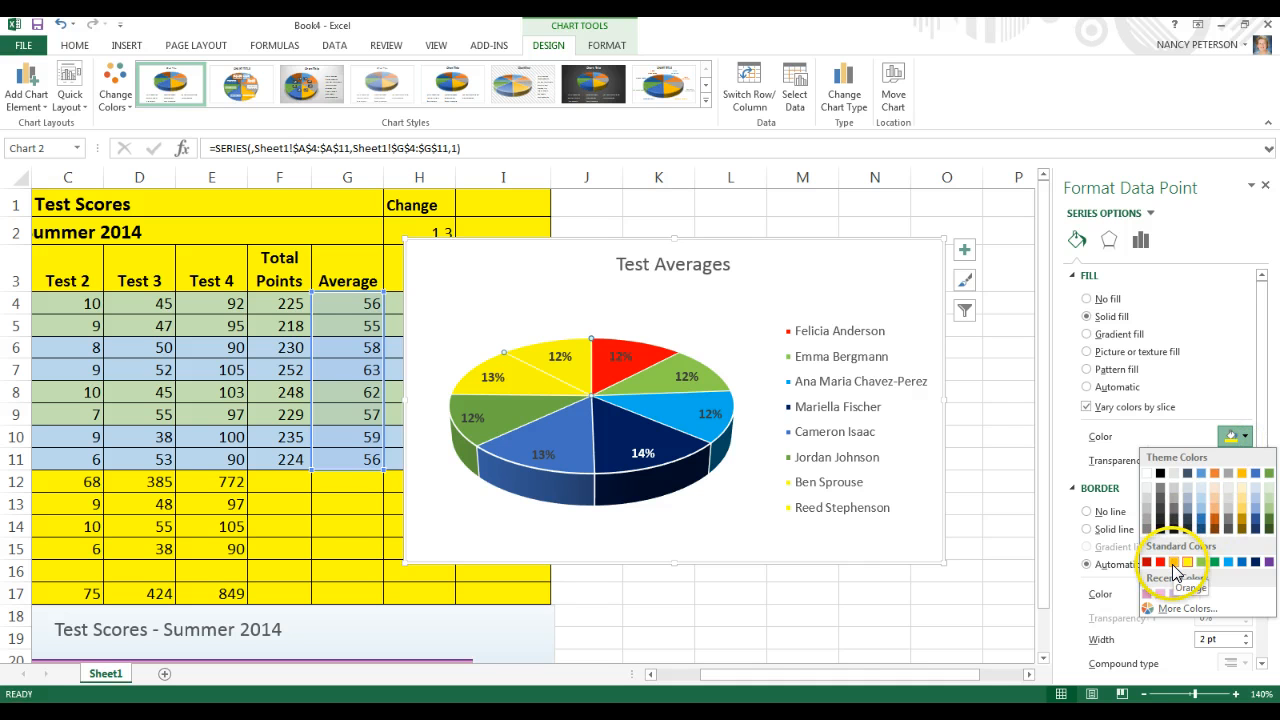
# Step: Fill the dark green sixth slice of the pie with solid purple
pyautogui.click(510, 420)
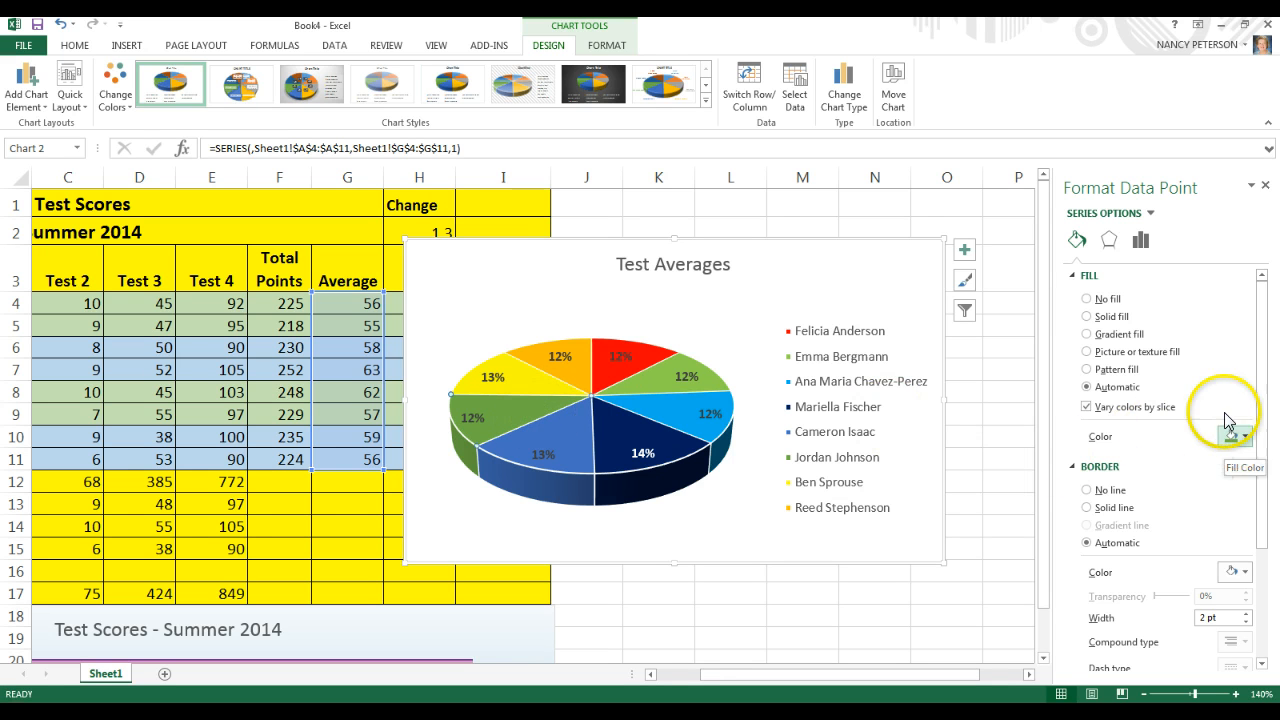
pyautogui.click(1087, 316)
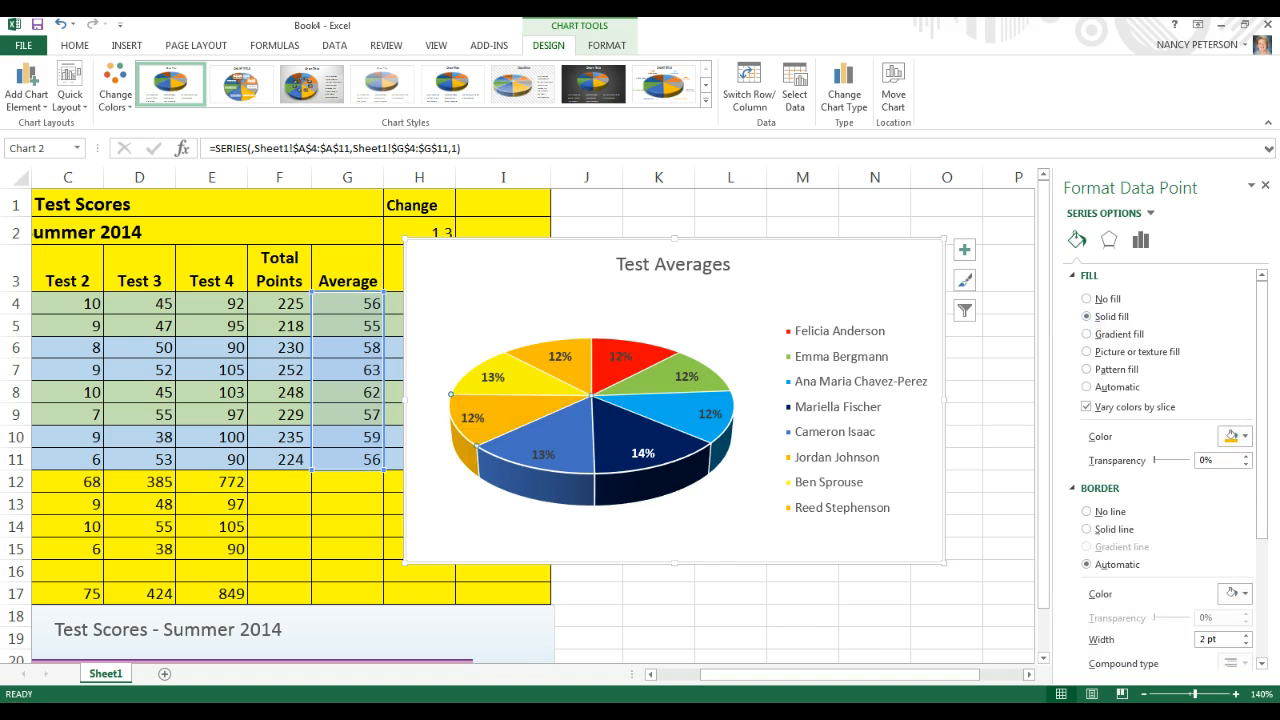
pyautogui.click(1245, 437)
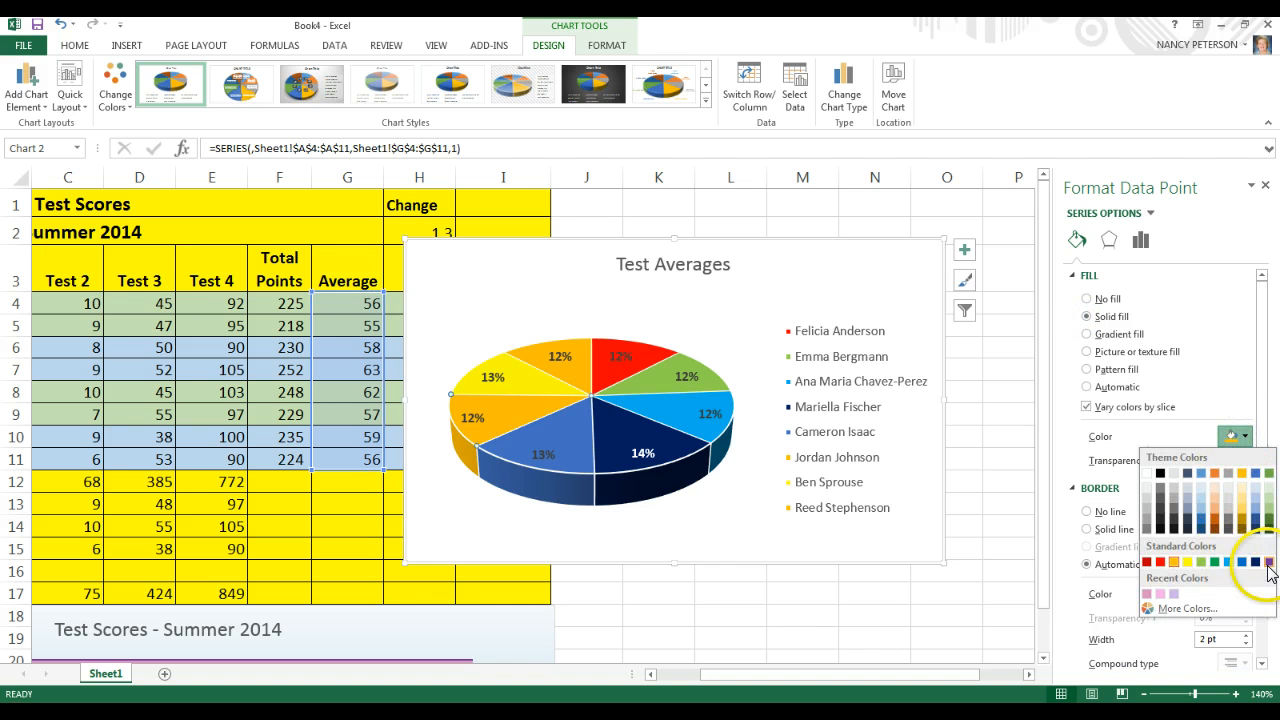
pyautogui.click(1268, 563)
# Step: Set the font colour of the percentage label on the purple slice to white
pyautogui.click(469, 416)
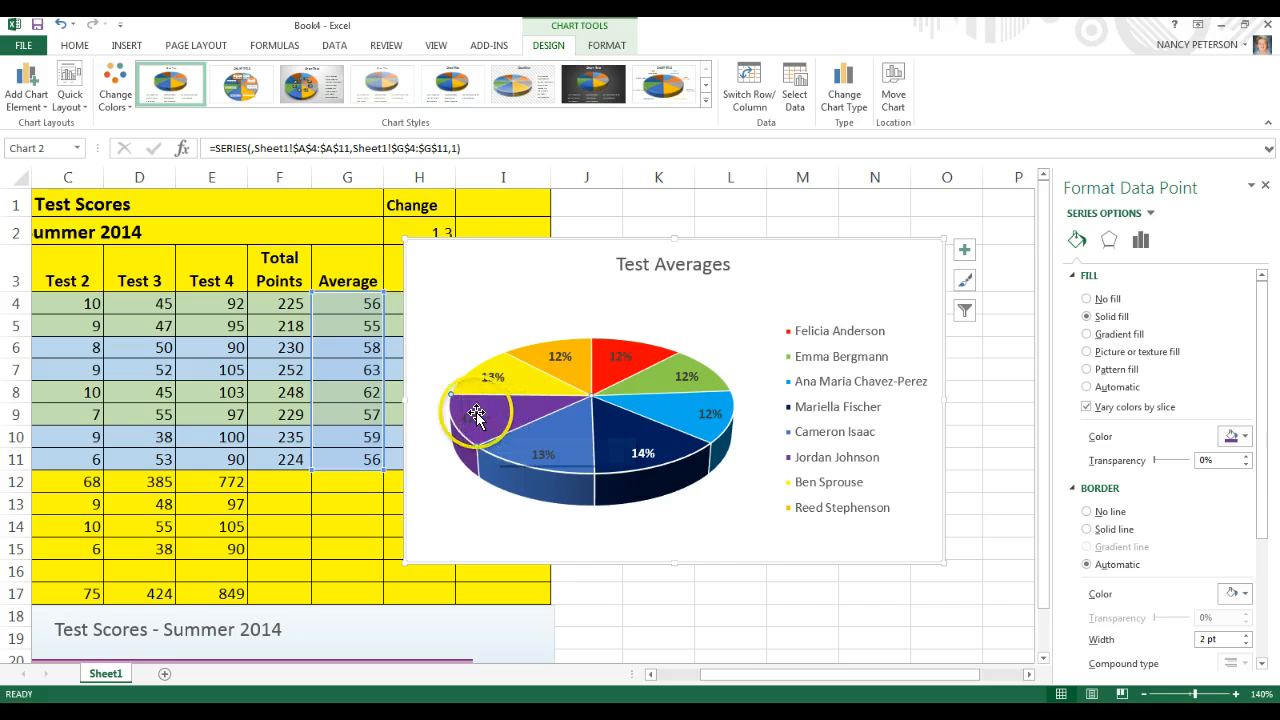
pyautogui.click(469, 416)
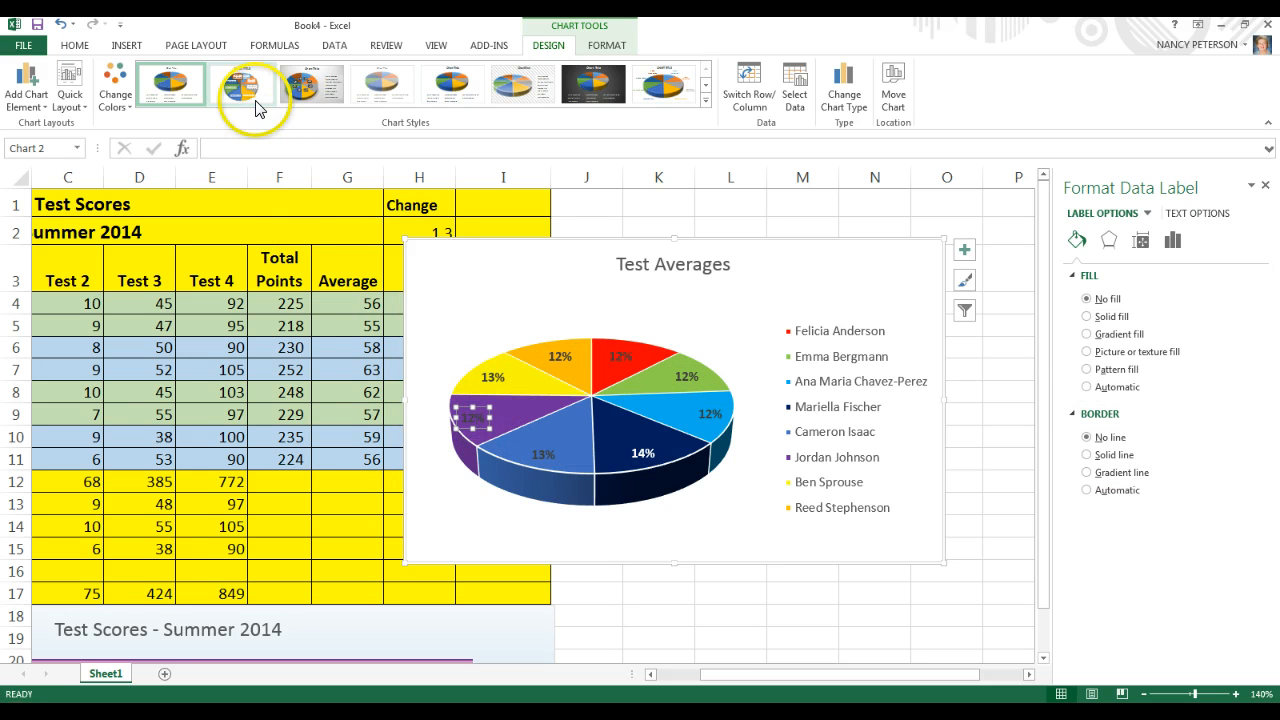
pyautogui.click(78, 46)
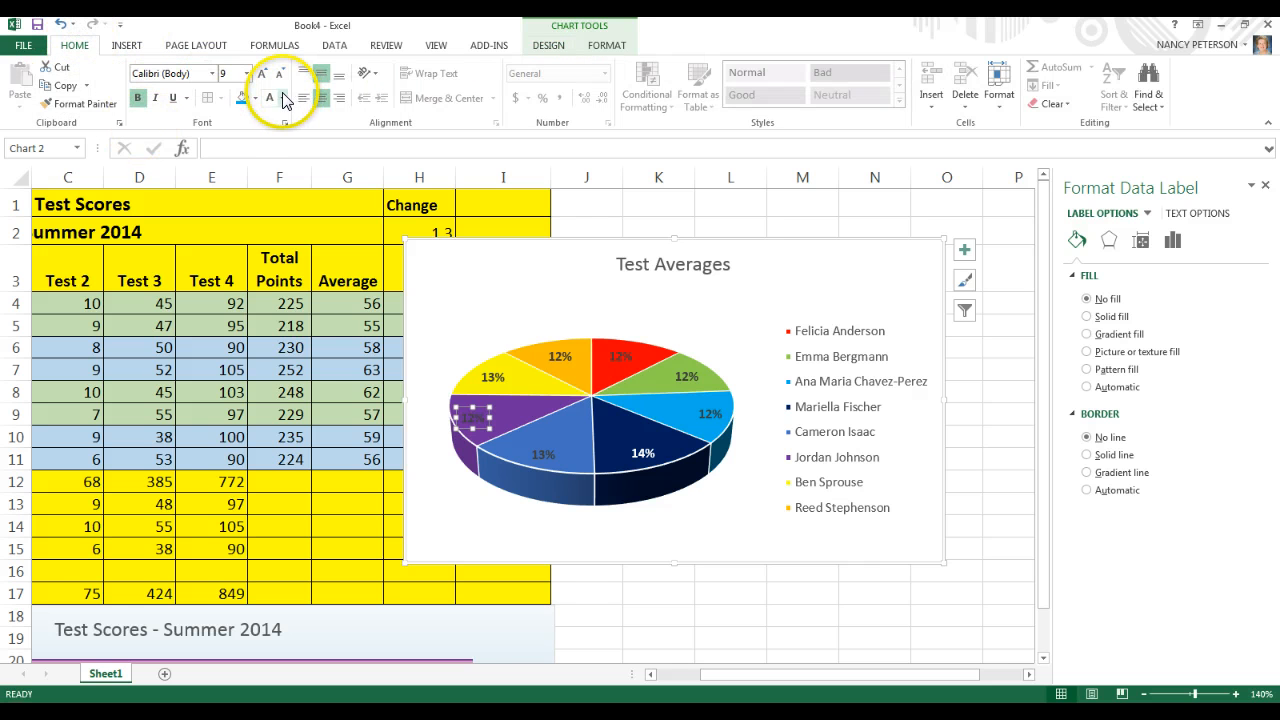
# Step: Fill the medium-blue fifth slice of the pie, next to the purple slice, with solid pink from the standard colour palette
pyautogui.click(562, 448)
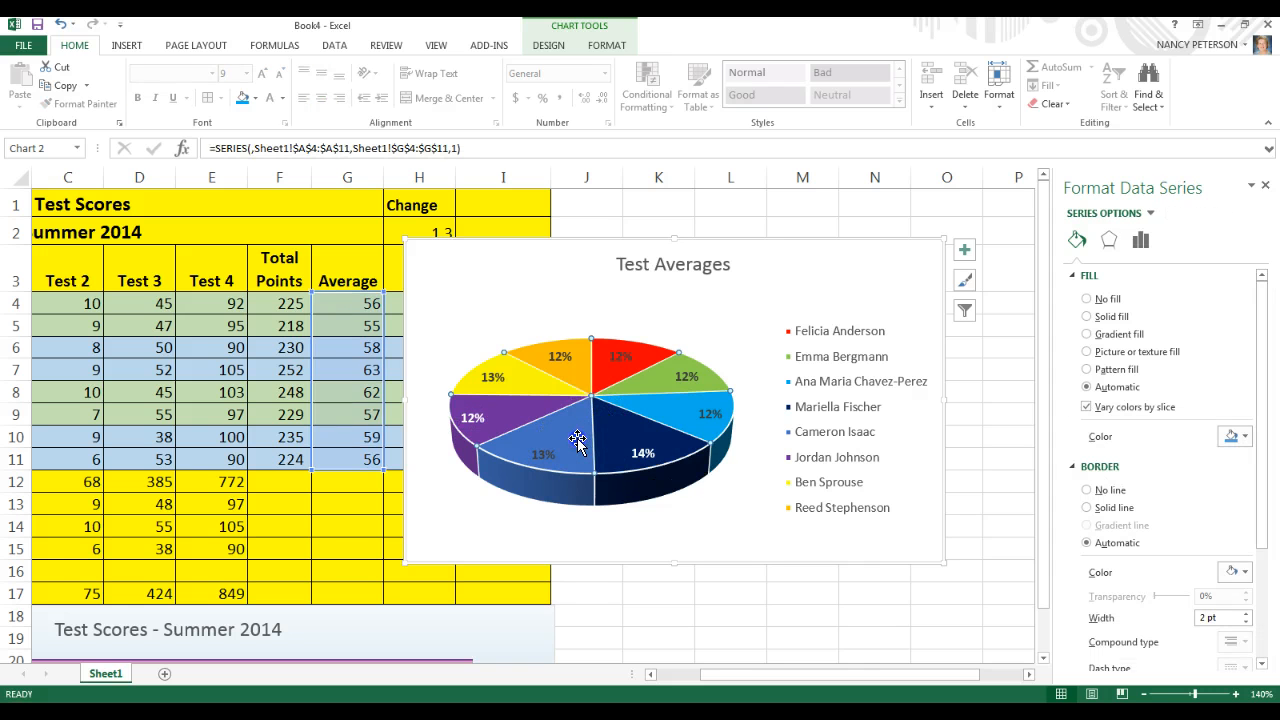
pyautogui.click(577, 438)
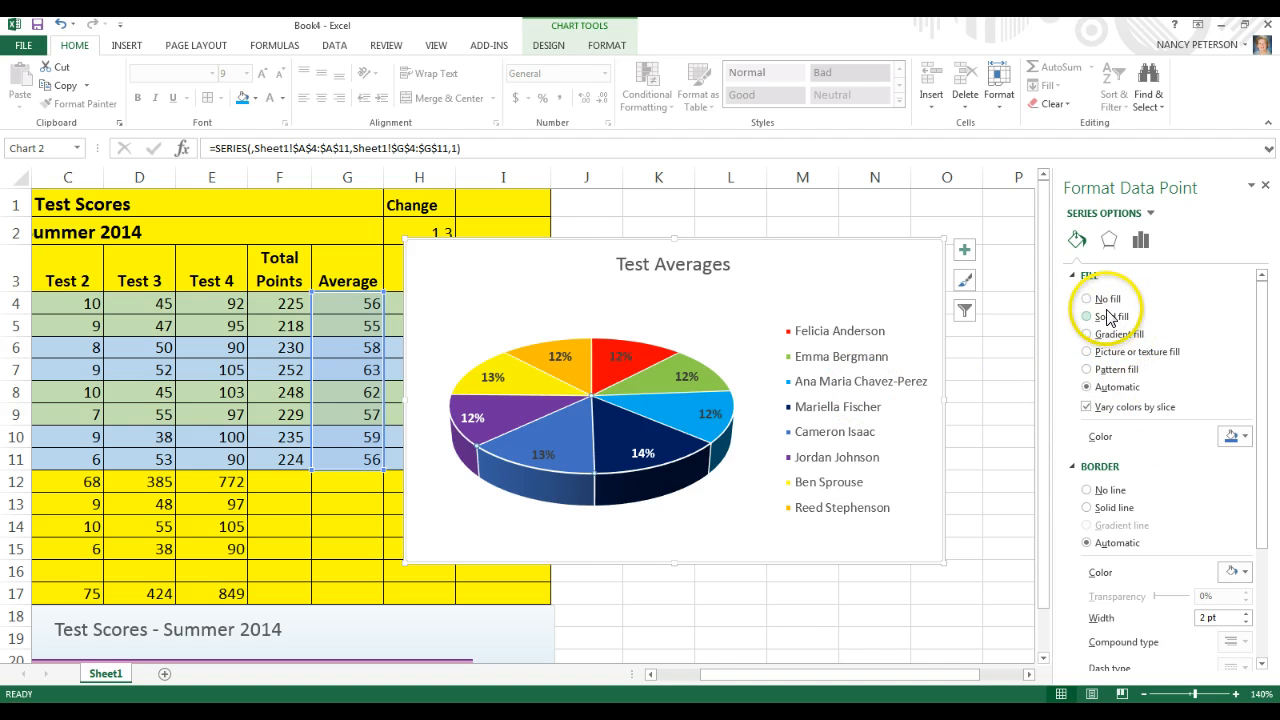
pyautogui.click(1098, 317)
pyautogui.click(1236, 438)
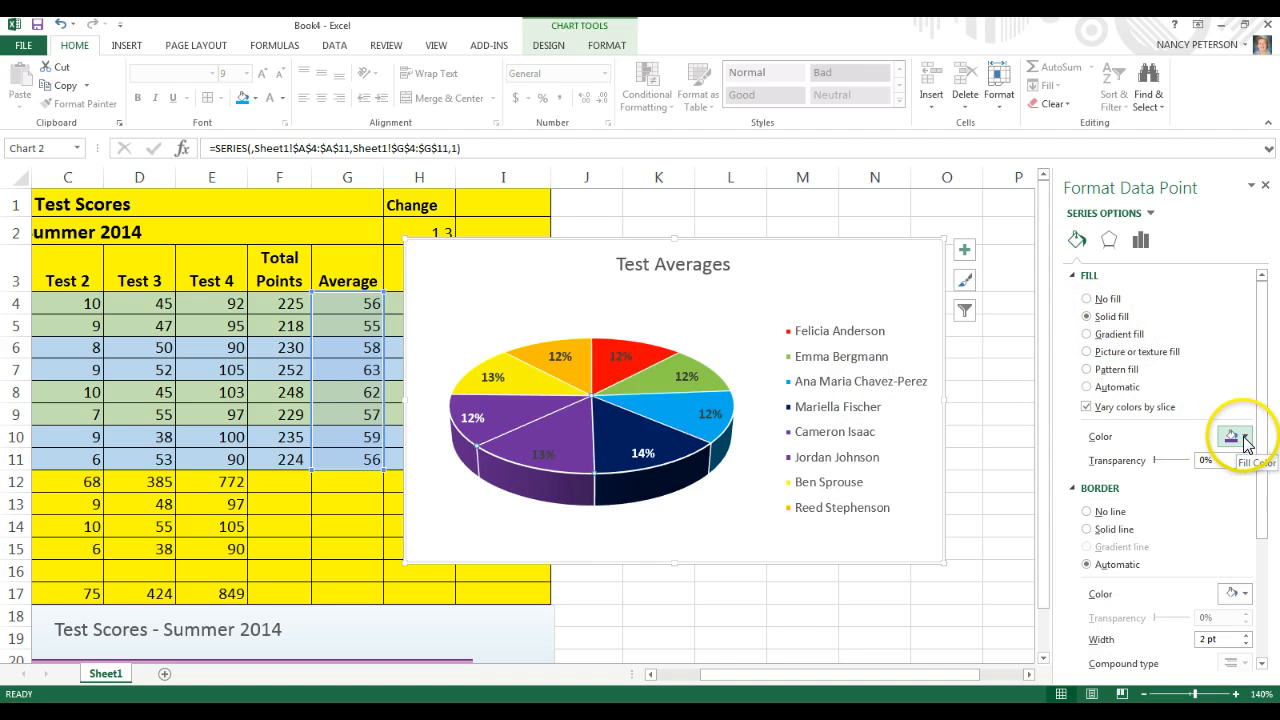
pyautogui.click(1245, 440)
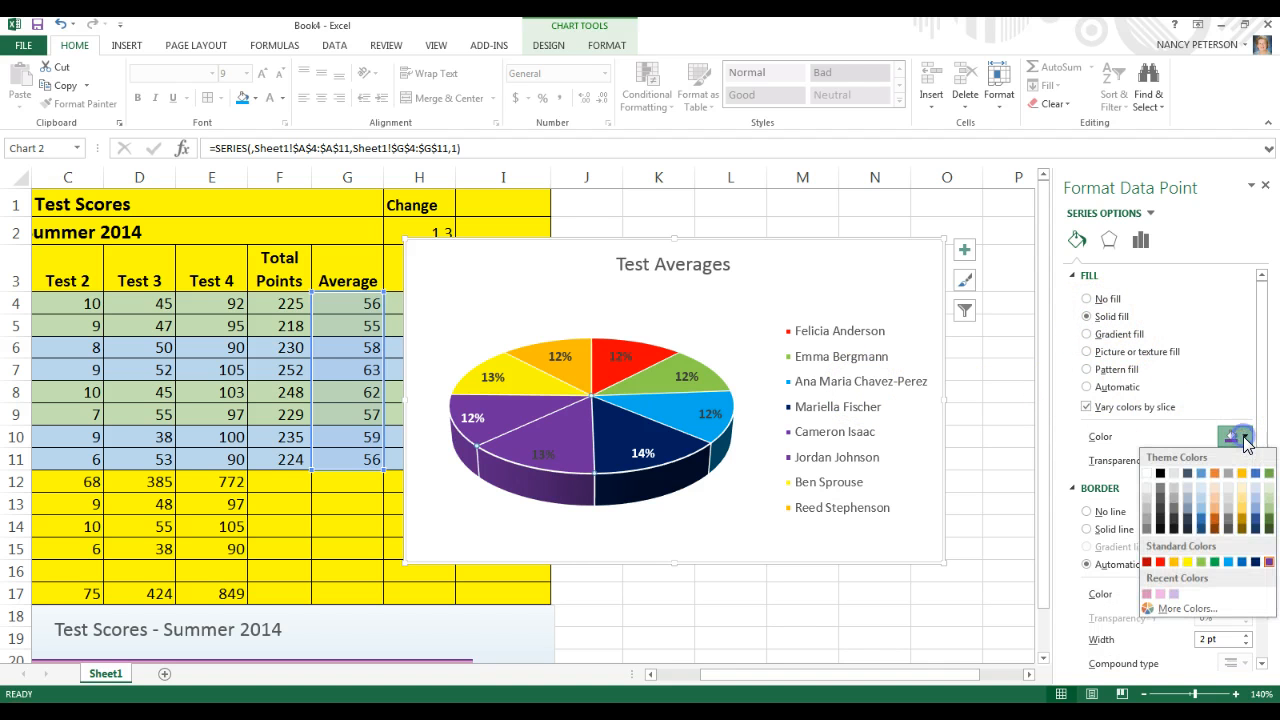
pyautogui.click(1180, 610)
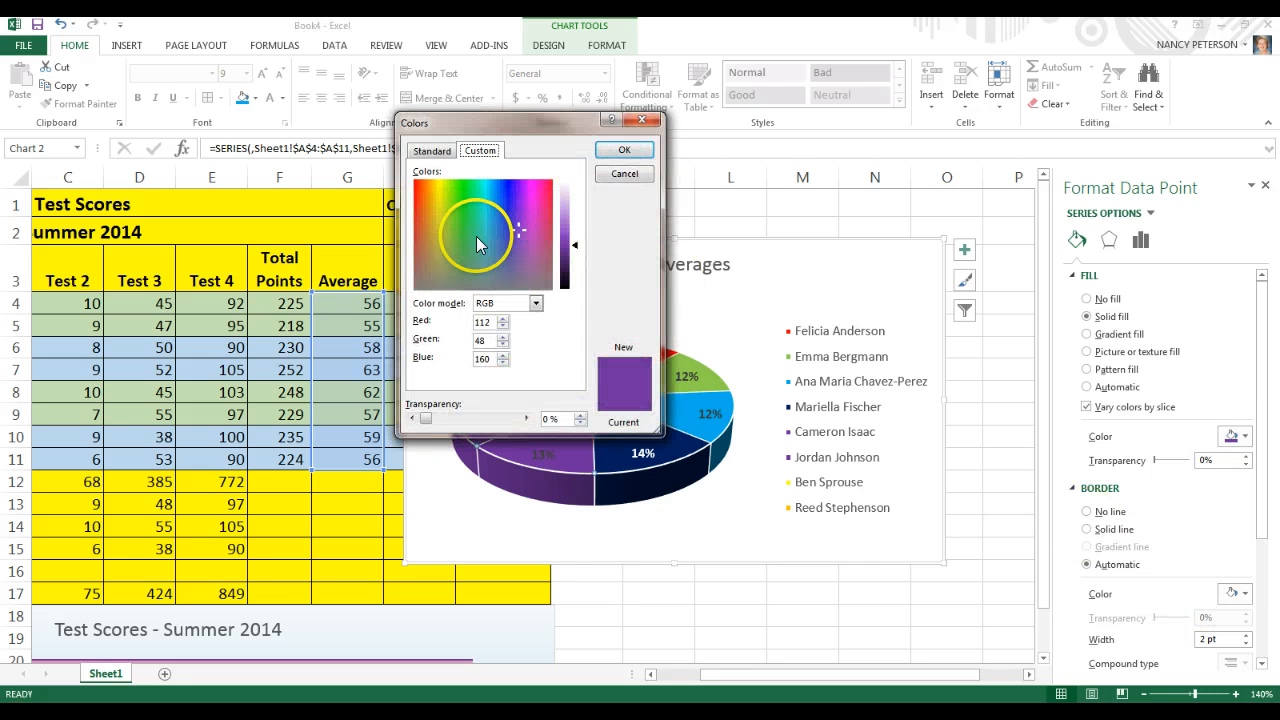
pyautogui.click(437, 155)
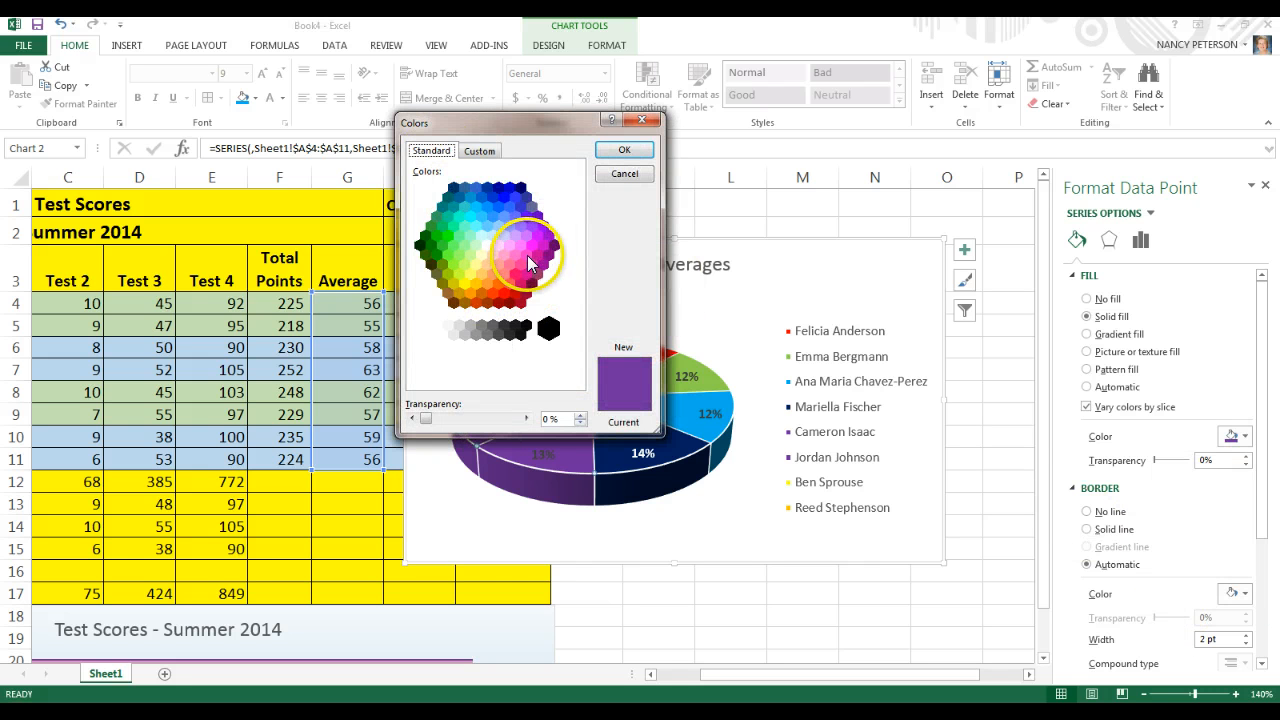
pyautogui.click(527, 257)
pyautogui.click(621, 150)
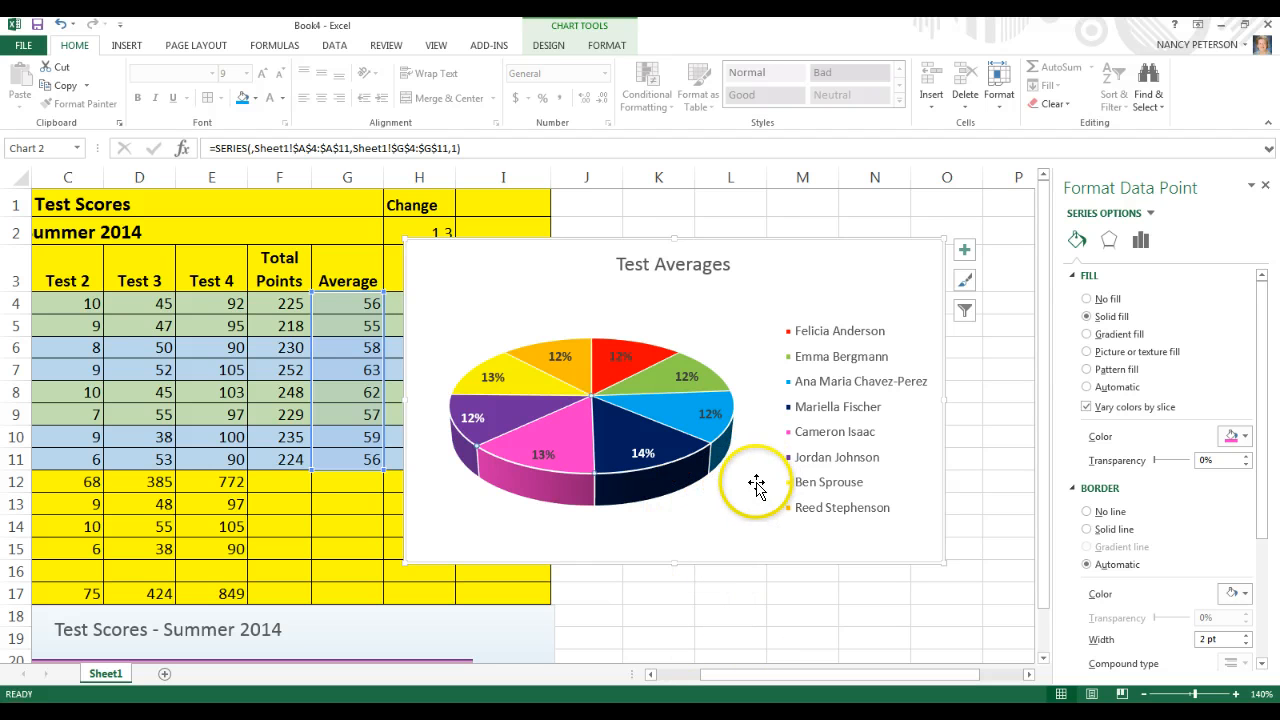
# Step: Move the pie chart directly below the Test Scores column chart, aligned with column A and starting at row 33
pyautogui.scroll(-2, 899, 427)
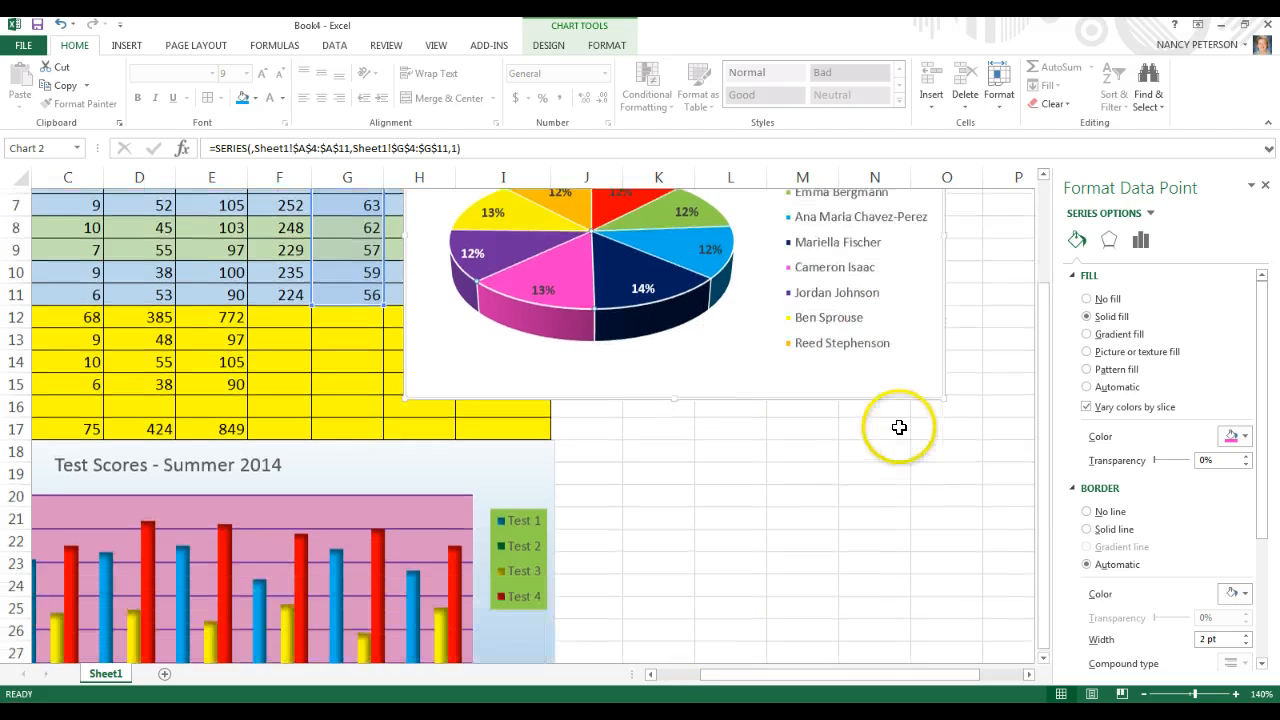
pyautogui.scroll(-1, 899, 427)
pyautogui.click(824, 329)
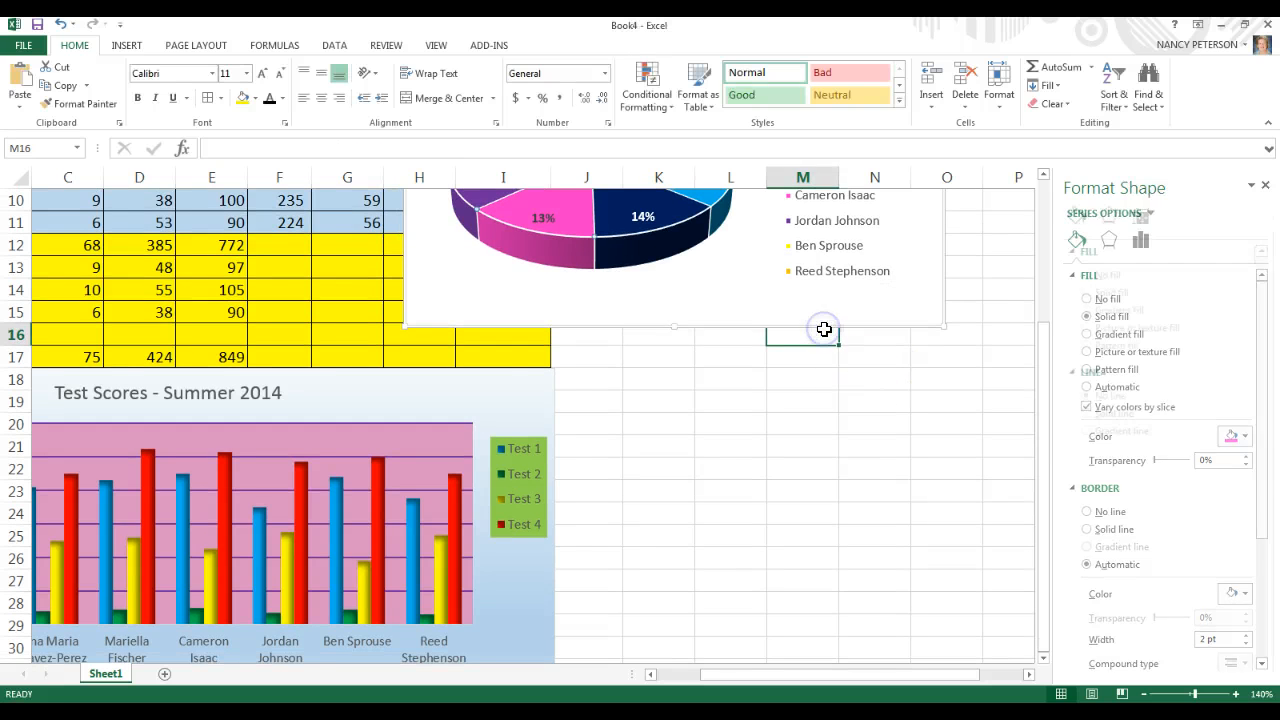
pyautogui.click(829, 321)
pyautogui.moveTo(854, 326); pyautogui.dragTo(429, 590)
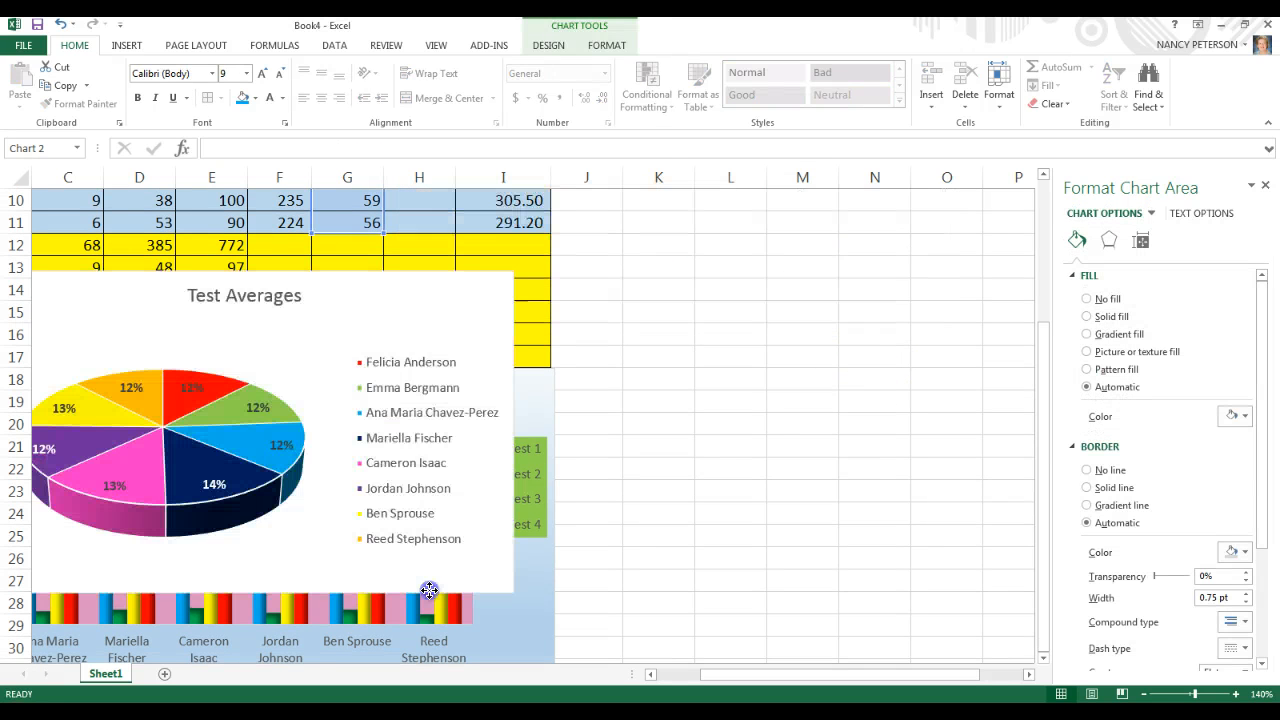
pyautogui.scroll(-4, 689, 506)
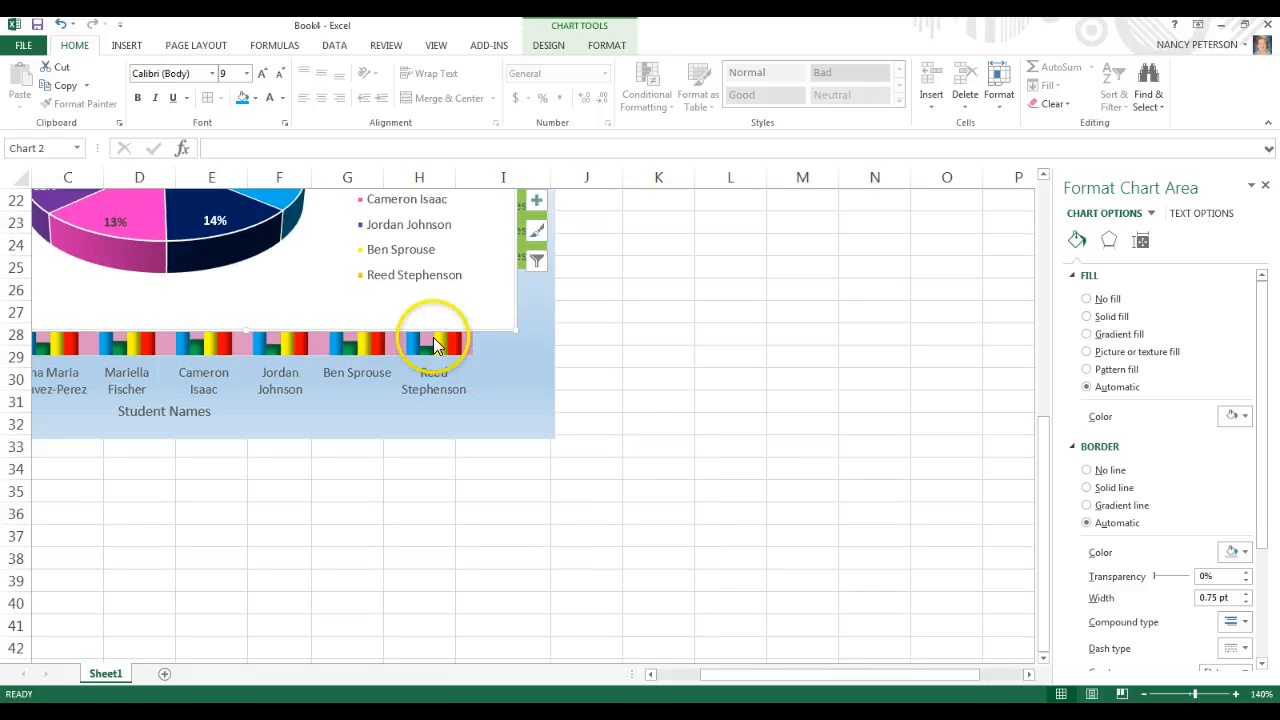
pyautogui.moveTo(434, 328); pyautogui.dragTo(417, 664)
pyautogui.scroll(-4, 689, 495)
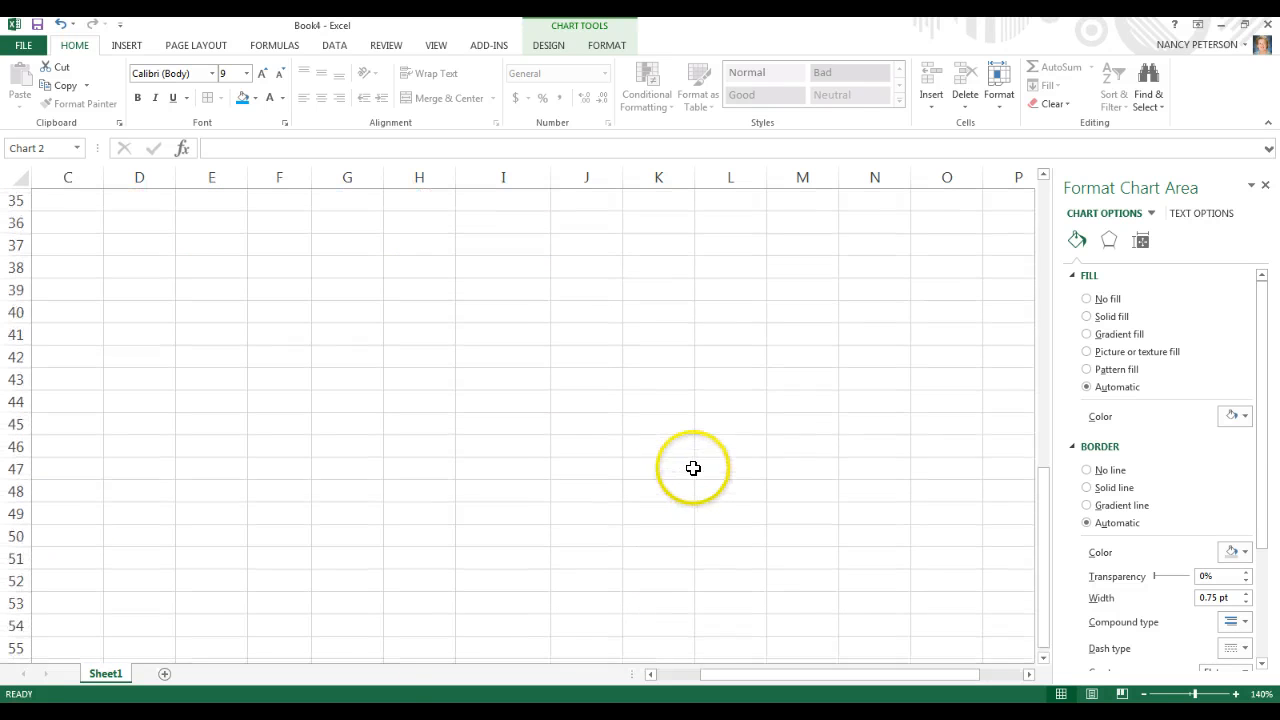
pyautogui.scroll(4, 635, 367)
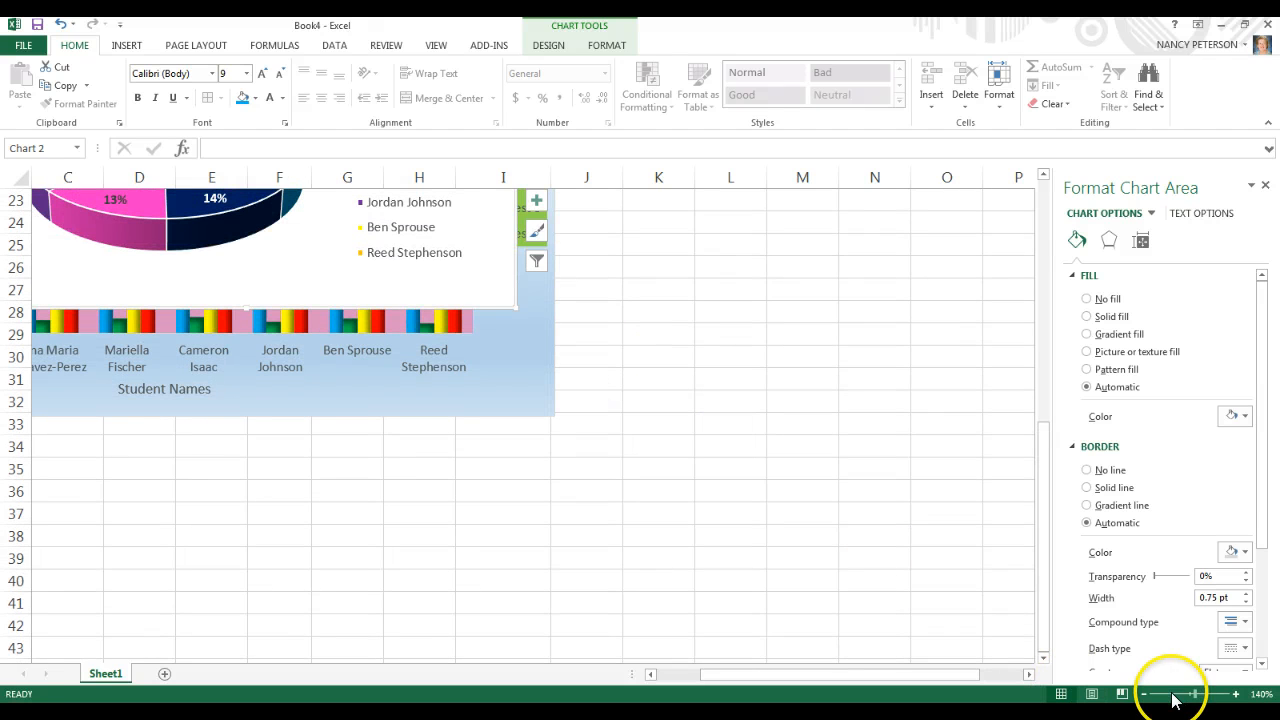
pyautogui.click(1179, 694)
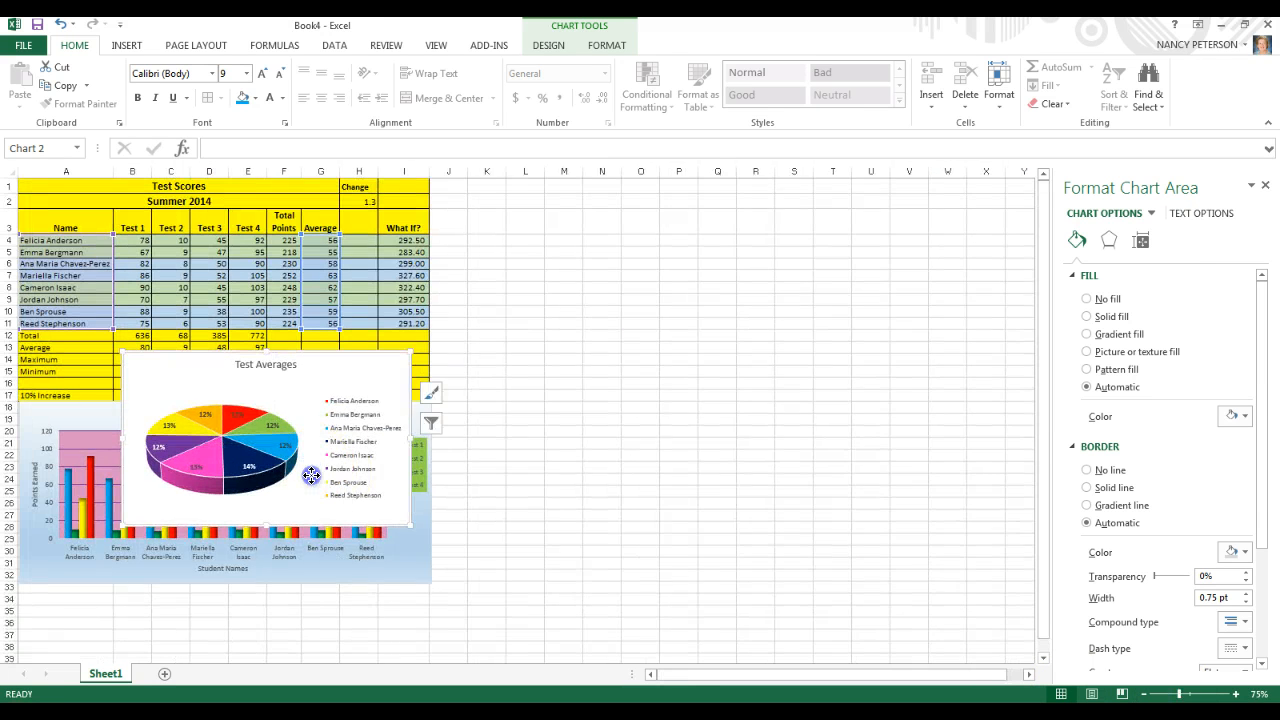
pyautogui.moveTo(290, 474); pyautogui.dragTo(120, 621)
# Step: Resize the pie chart to span columns A to I like the column chart above, ending at about row 45
pyautogui.scroll(-3, 406, 563)
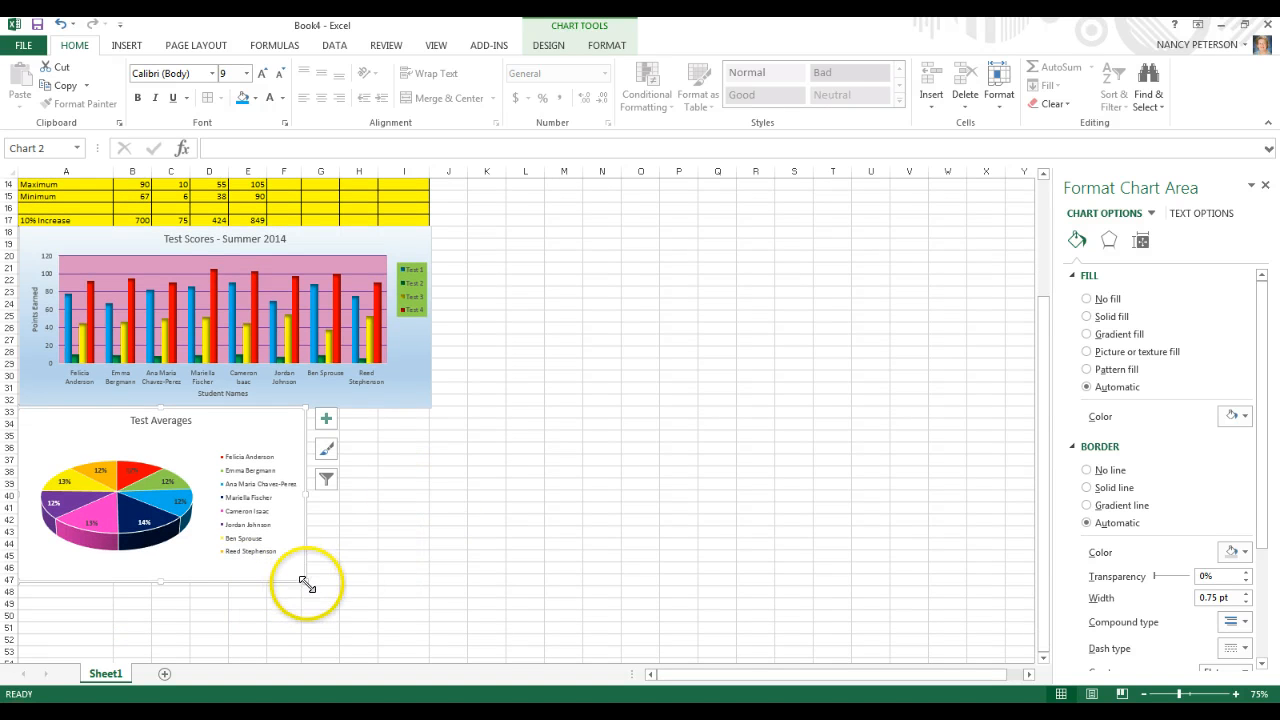
pyautogui.moveTo(306, 584); pyautogui.dragTo(433, 563)
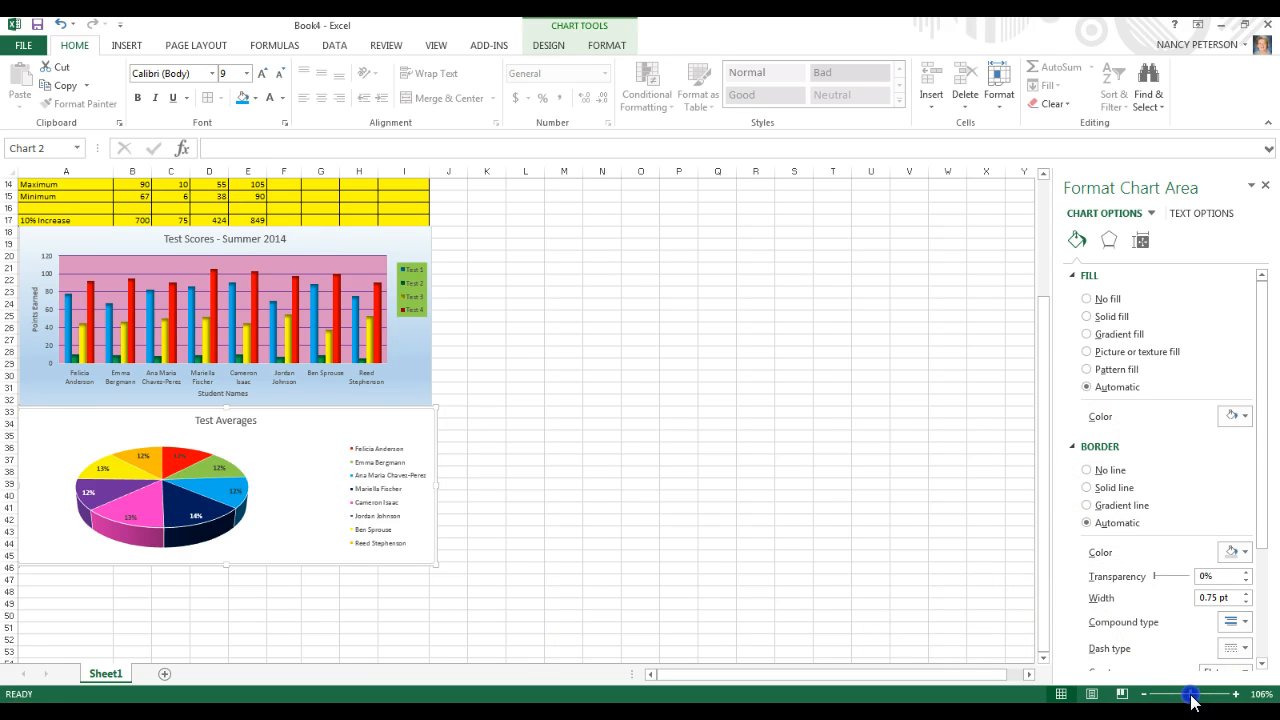
pyautogui.scroll(-1, 329, 480)
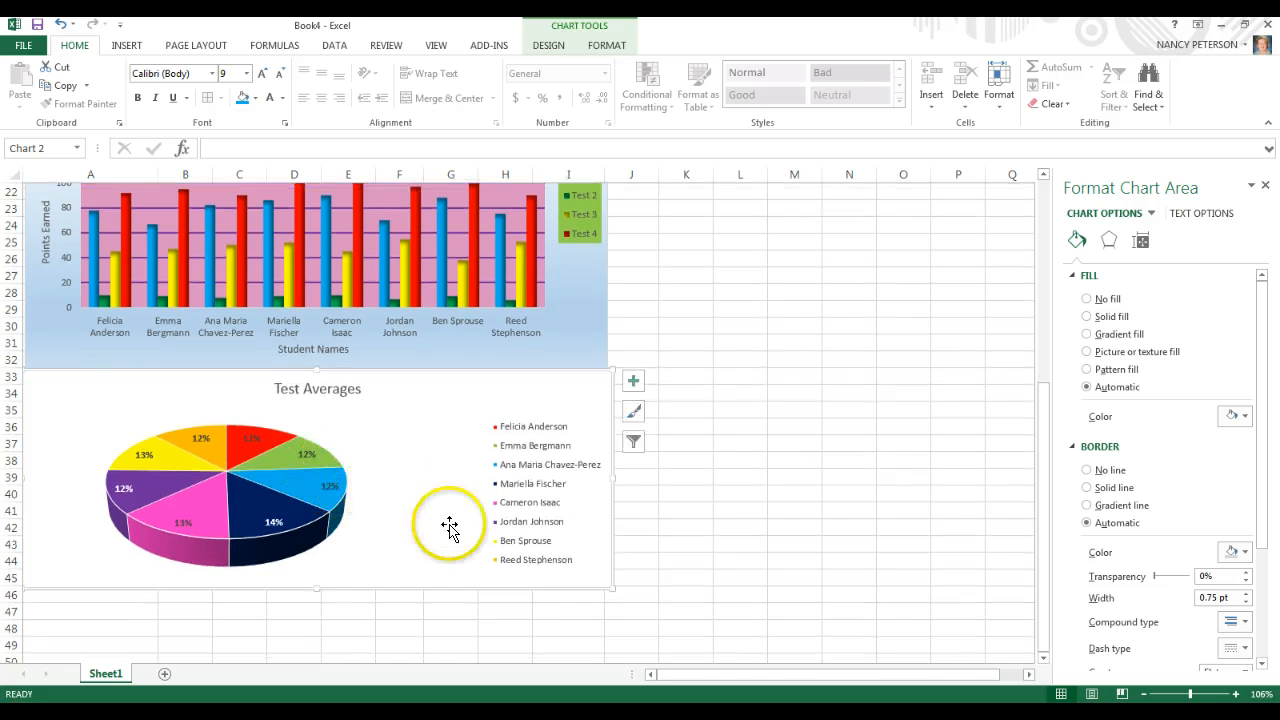
# Step: Apply a linear gradient fill to the pie chart's background and colour its first gradient stop dusty pink
pyautogui.rightClick(462, 434)
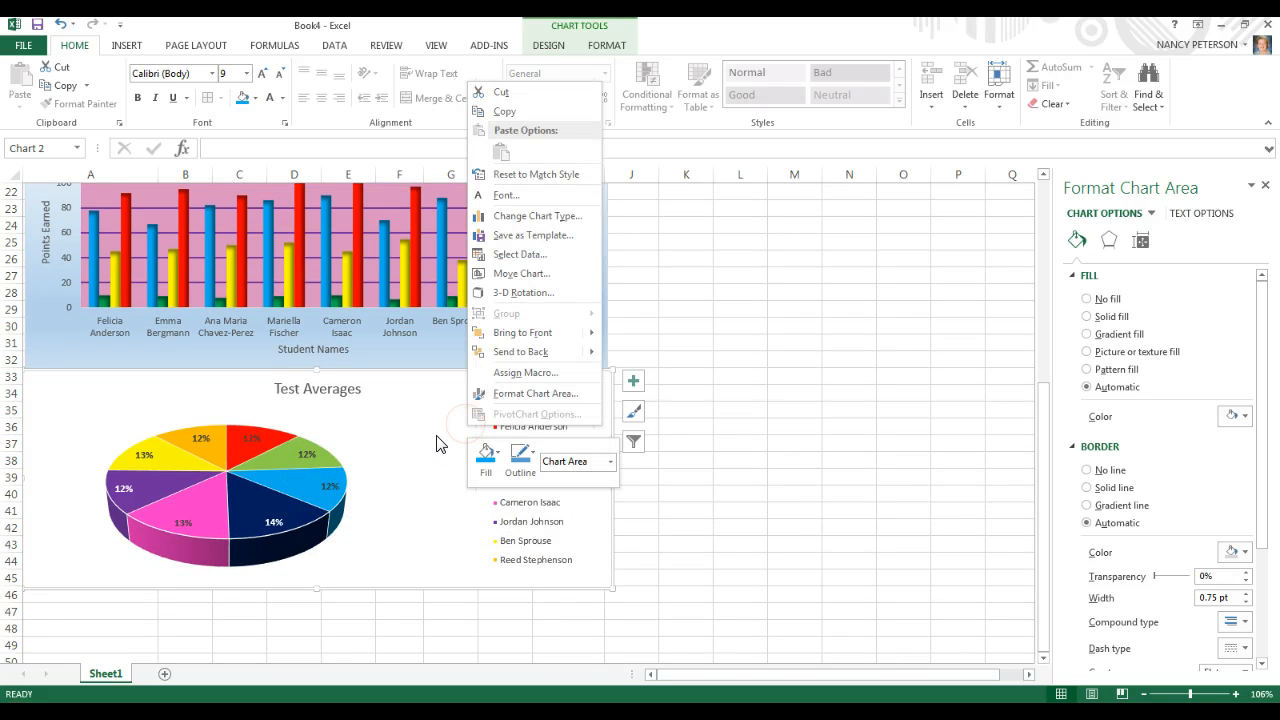
pyautogui.click(1087, 334)
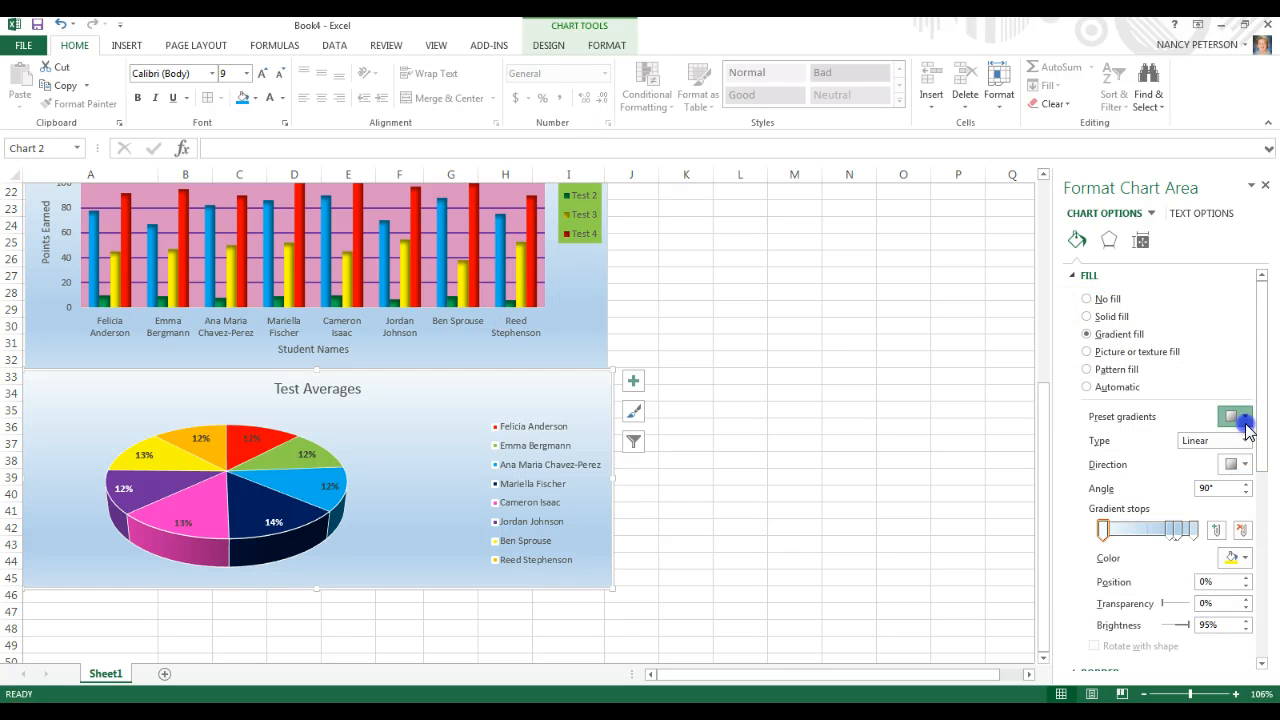
pyautogui.click(1245, 418)
pyautogui.click(1245, 420)
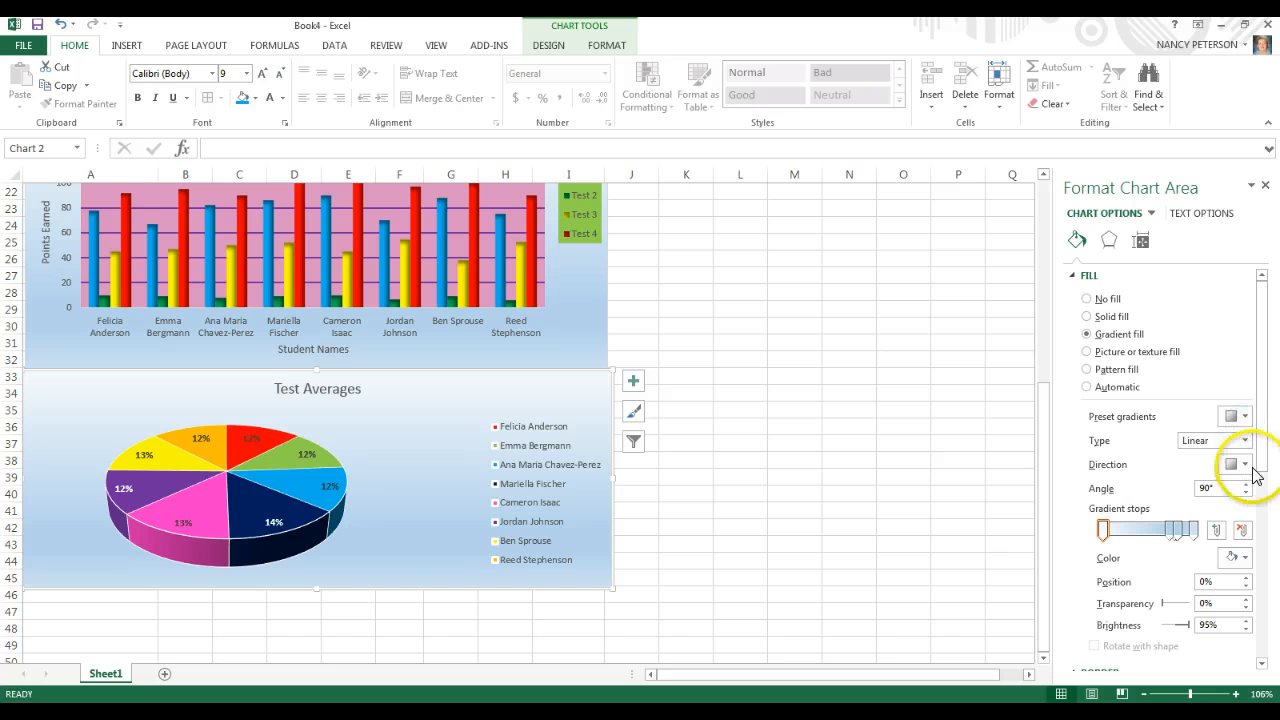
pyautogui.click(1244, 560)
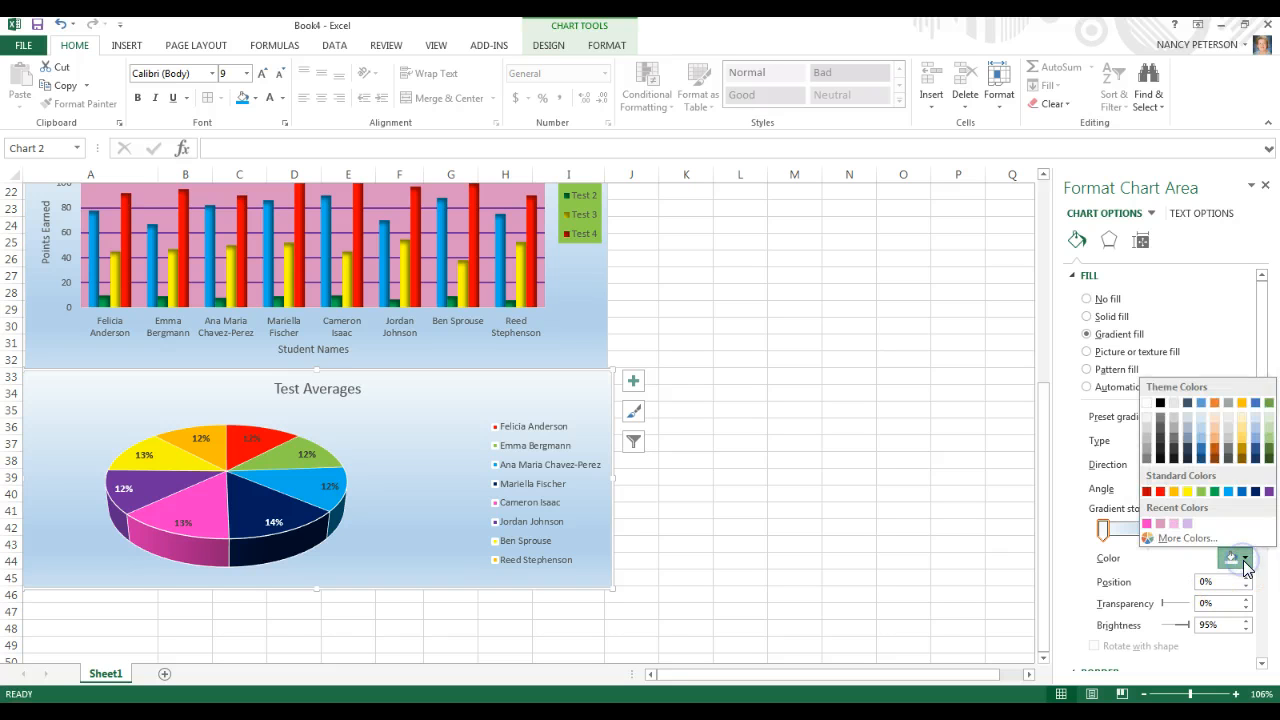
pyautogui.click(1163, 532)
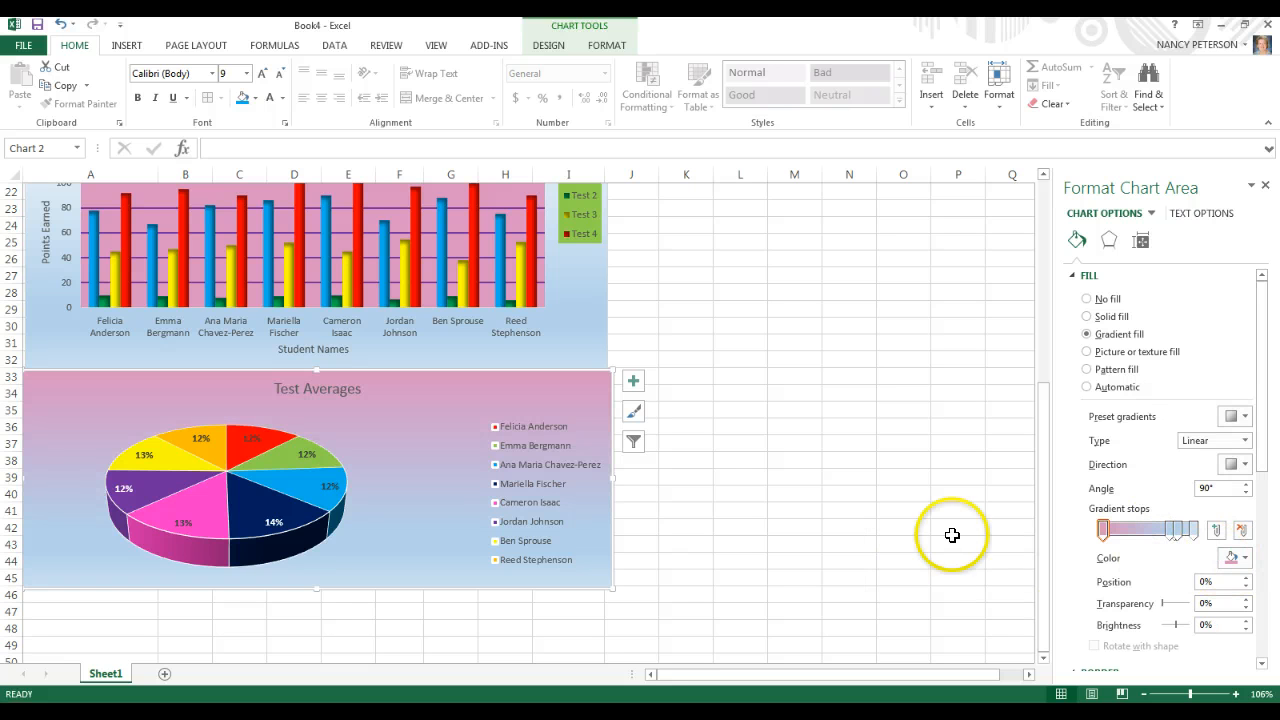
# Step: Remove the first gradient stop of the chart background and recolour the stop at 81% light pink
pyautogui.click(1243, 532)
pyautogui.click(1246, 560)
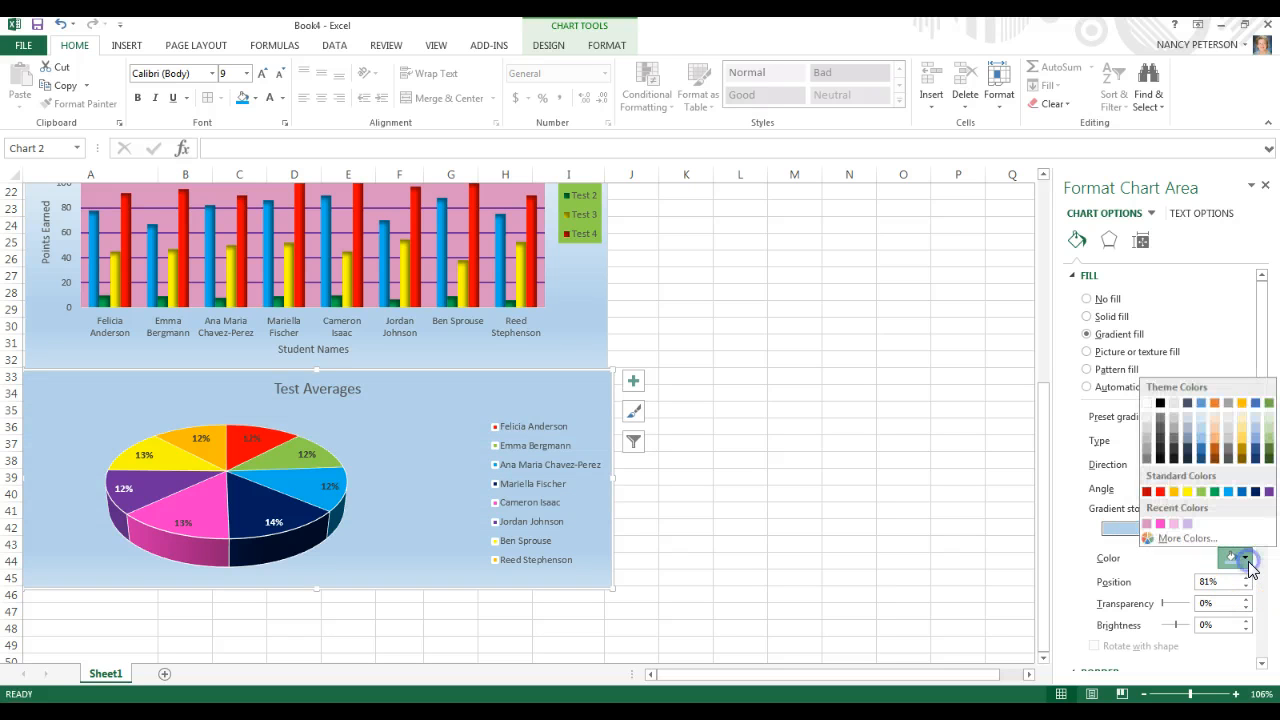
pyautogui.click(1177, 530)
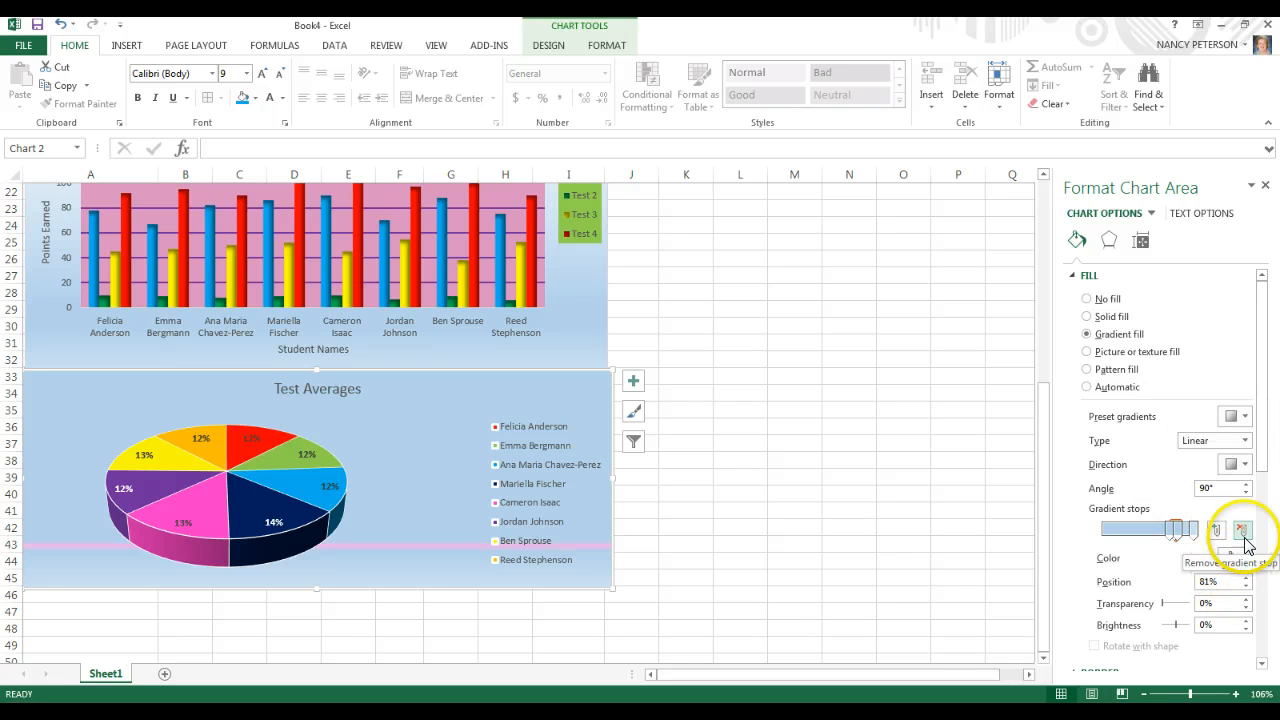
# Step: Rearrange the background's gradient stops, moving the light pink stop to 16% to form a band behind the chart title
pyautogui.click(1170, 530)
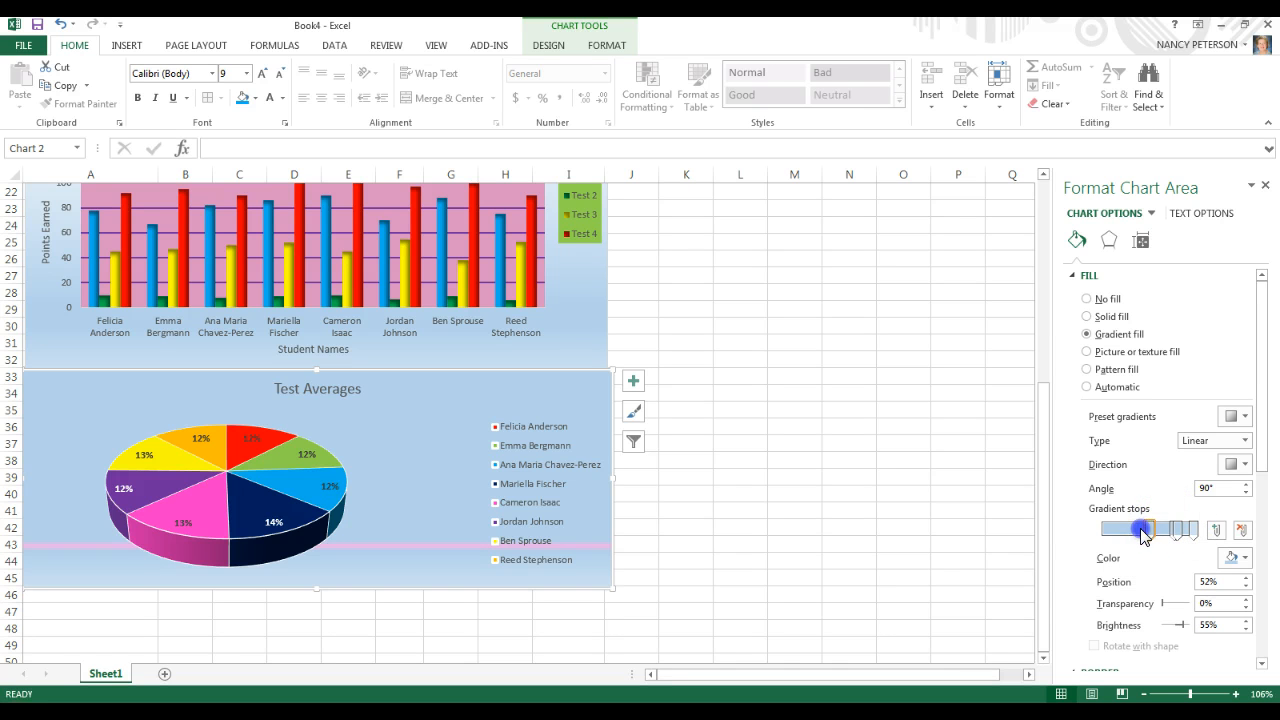
pyautogui.moveTo(1165, 535); pyautogui.dragTo(1182, 540)
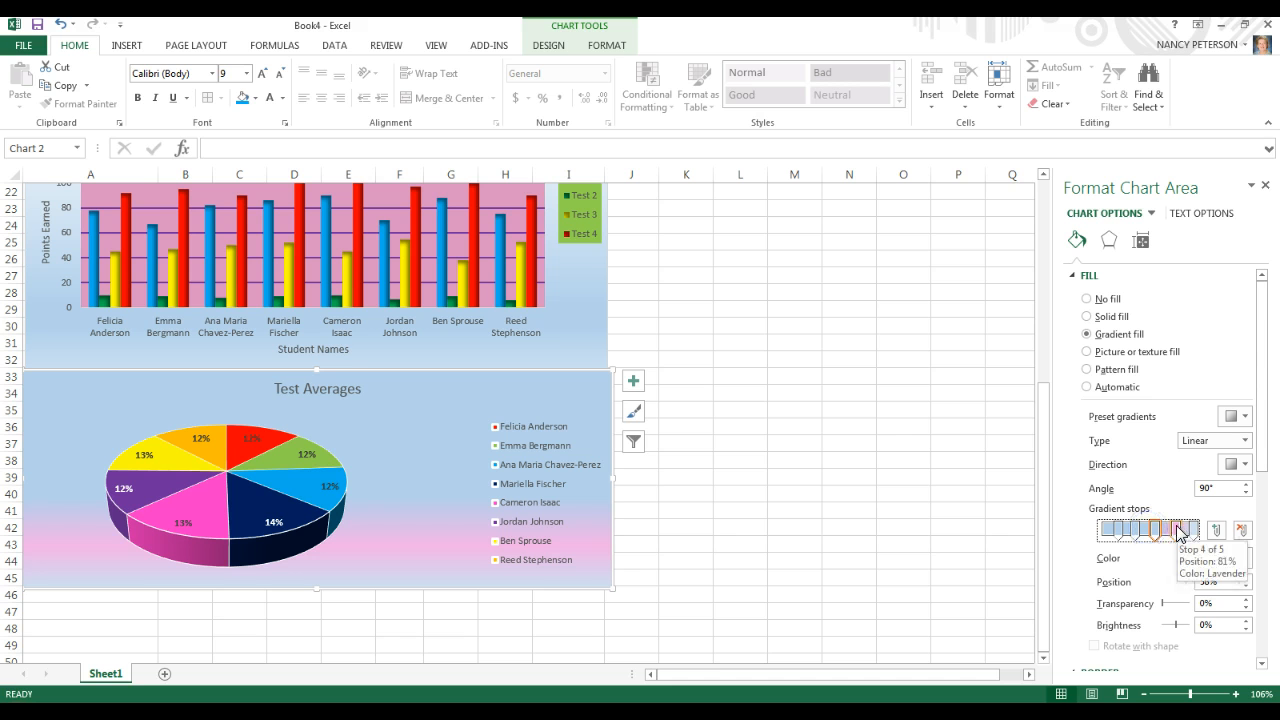
pyautogui.moveTo(1171, 533); pyautogui.dragTo(1145, 535)
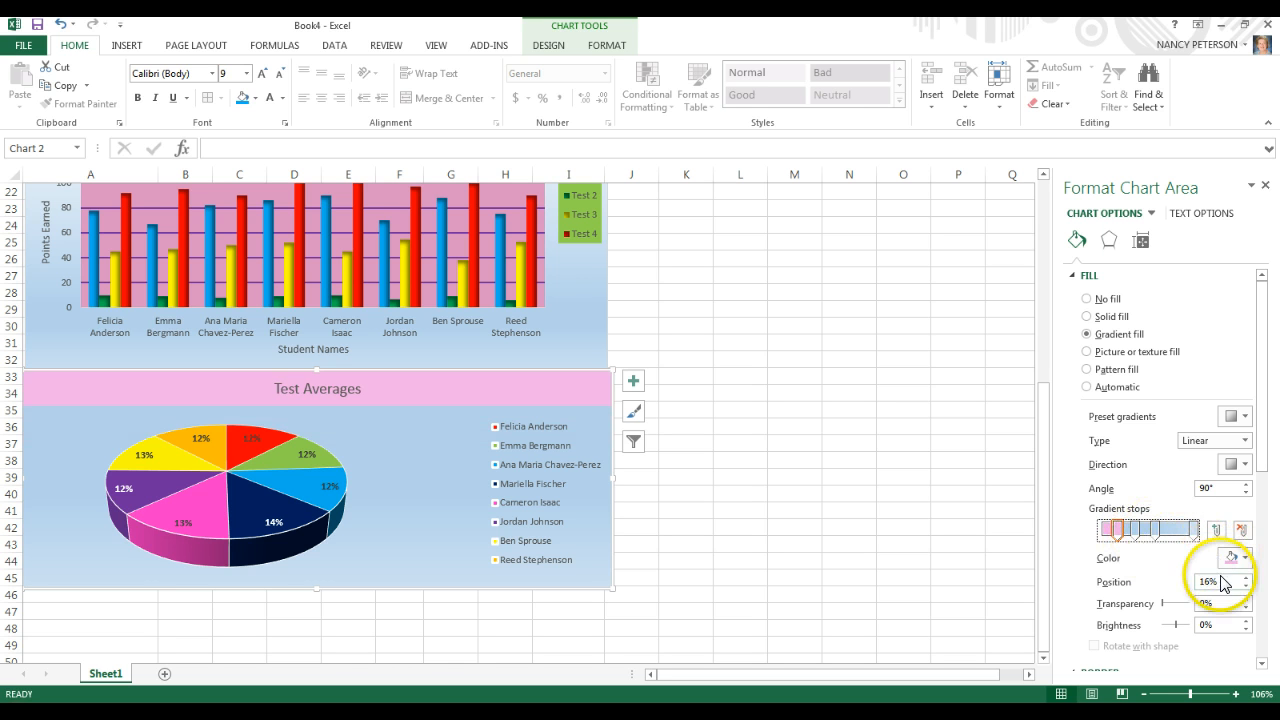
# Step: Recolour the gradient stop at 16% light purple and deselect the chart
pyautogui.click(1245, 558)
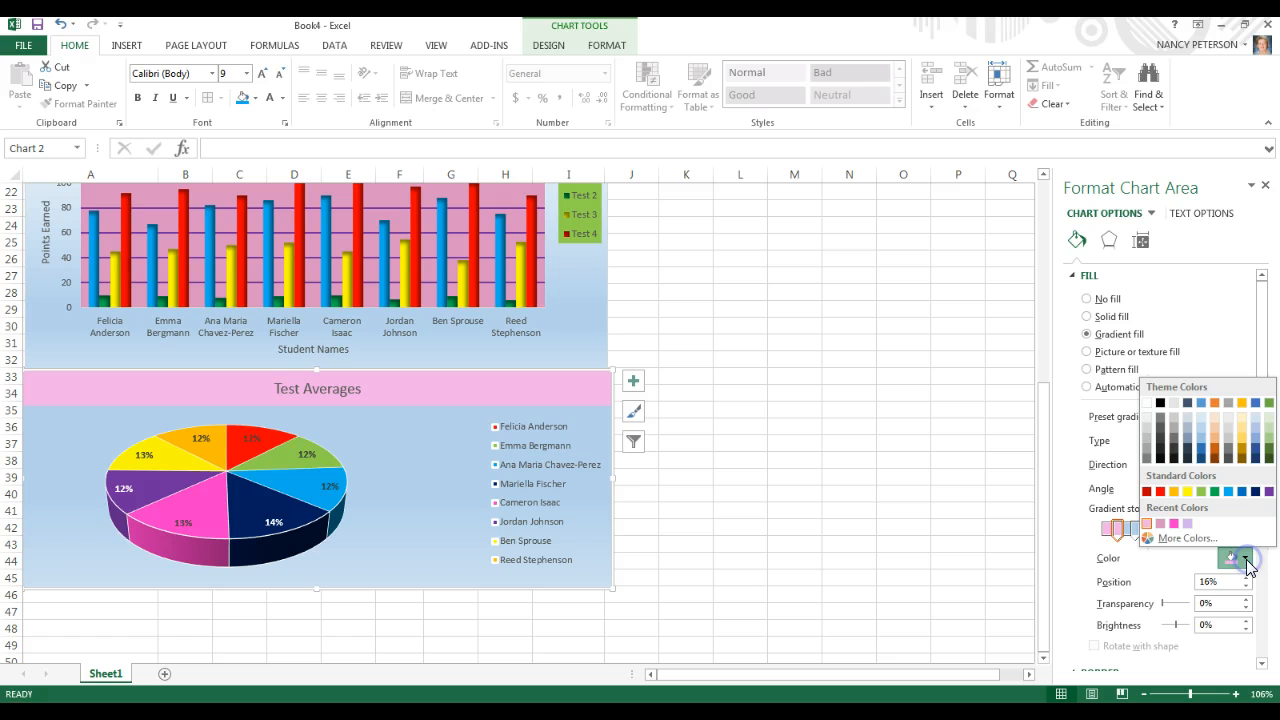
pyautogui.click(1186, 526)
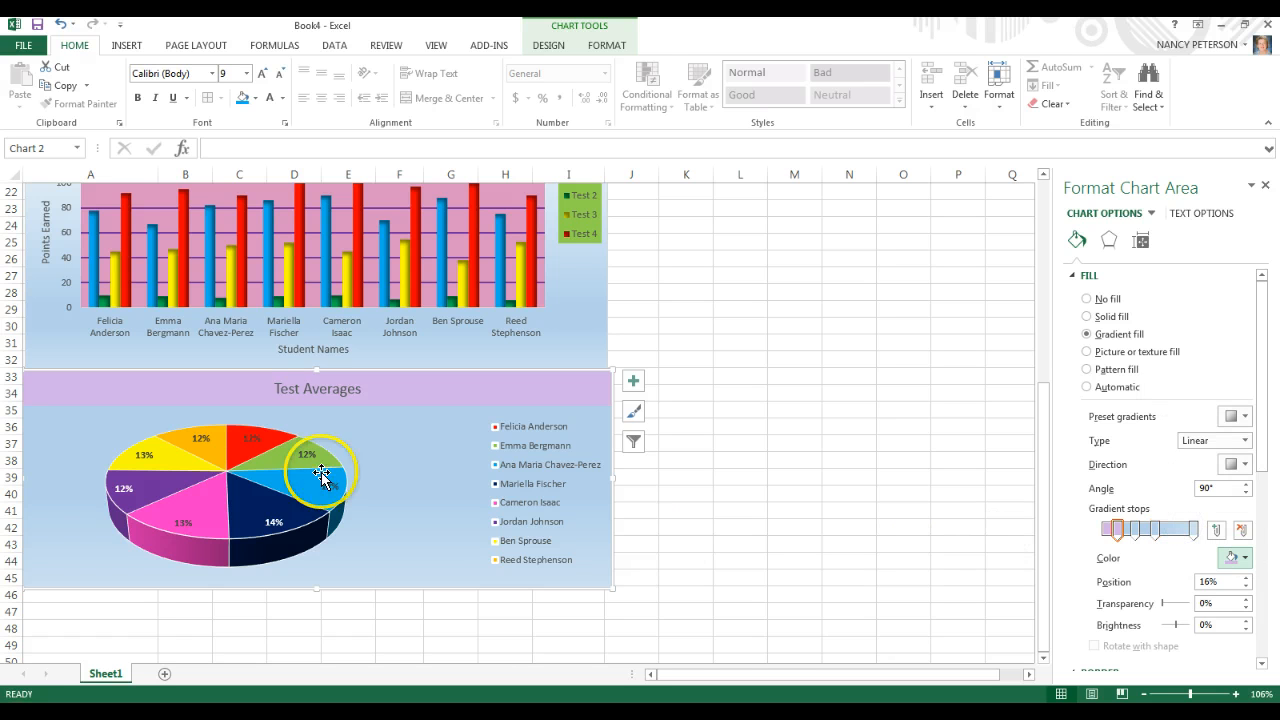
pyautogui.click(690, 612)
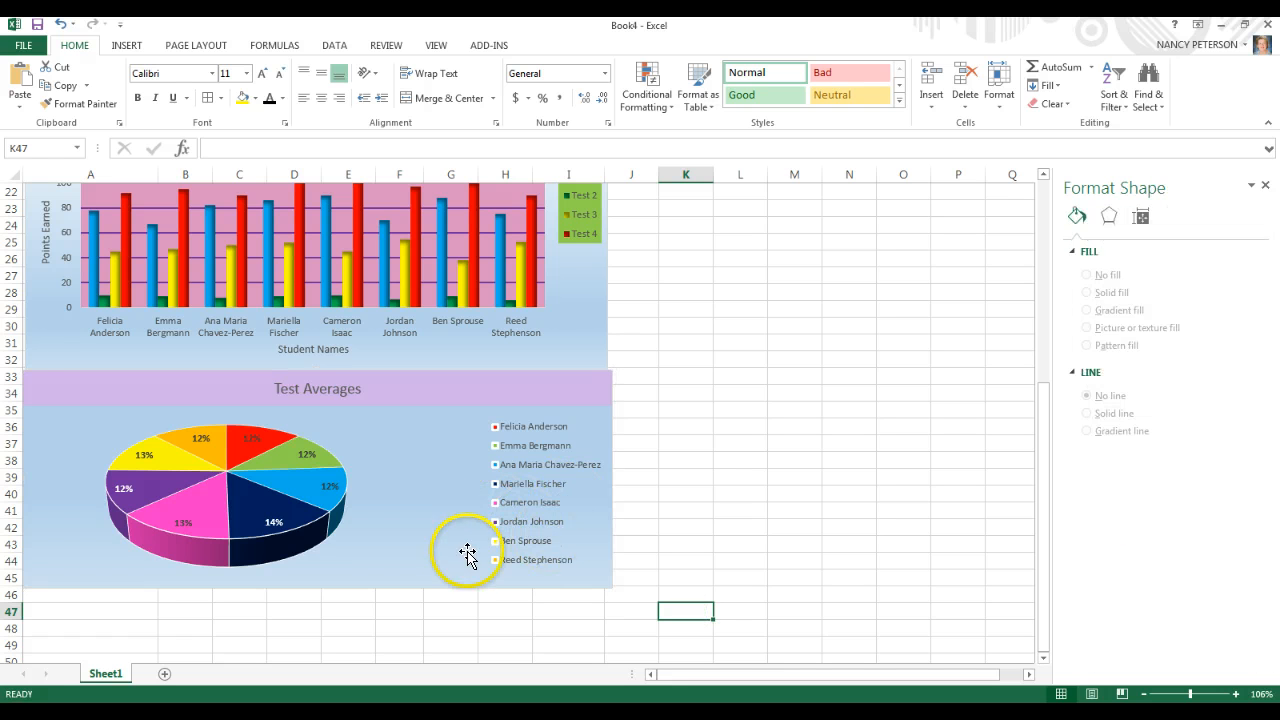
# Step: Pull the dark blue slice labelled 14% out of the pie with a point explosion of 30%
pyautogui.click(233, 480)
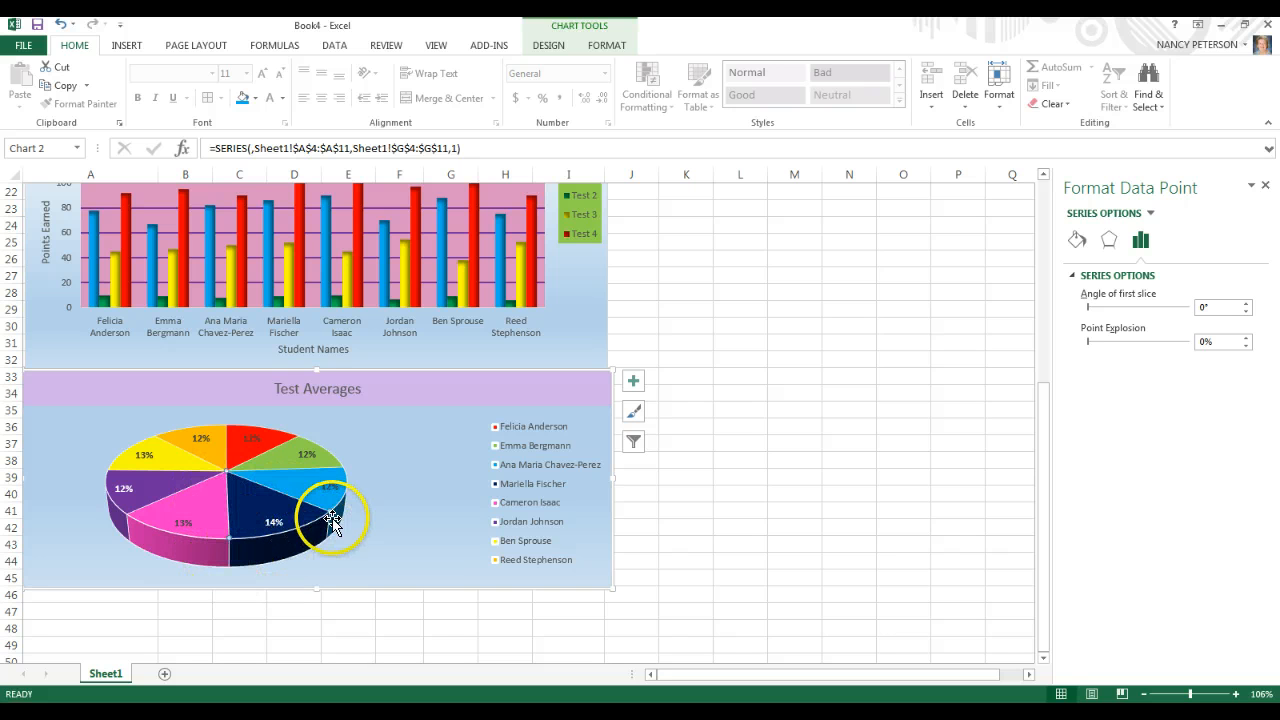
pyautogui.click(1248, 337)
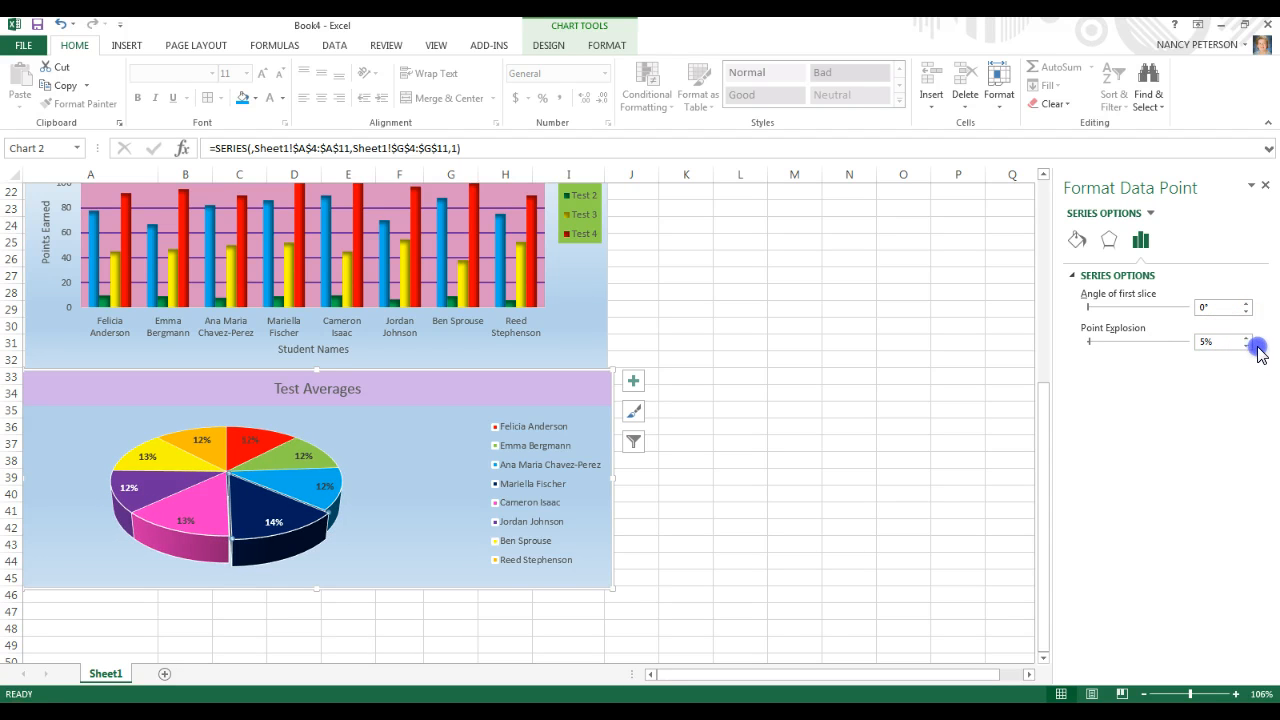
pyautogui.click(1246, 346)
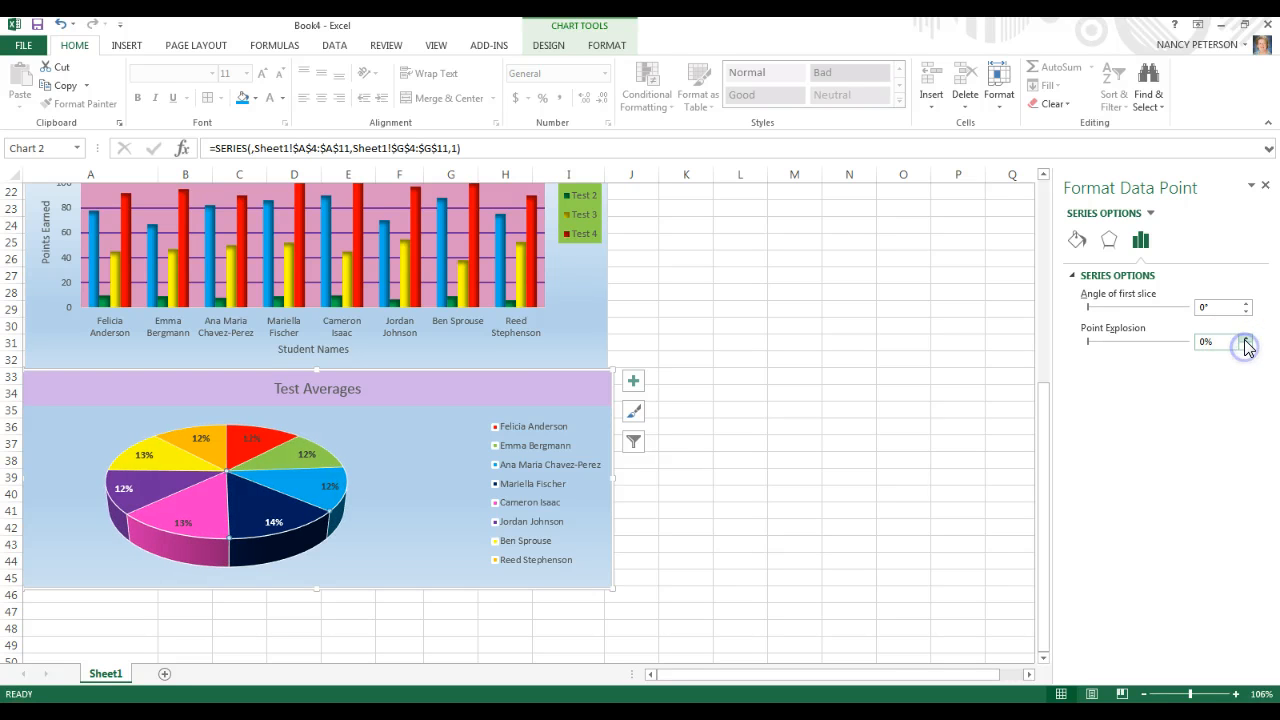
pyautogui.doubleClick(1205, 342)
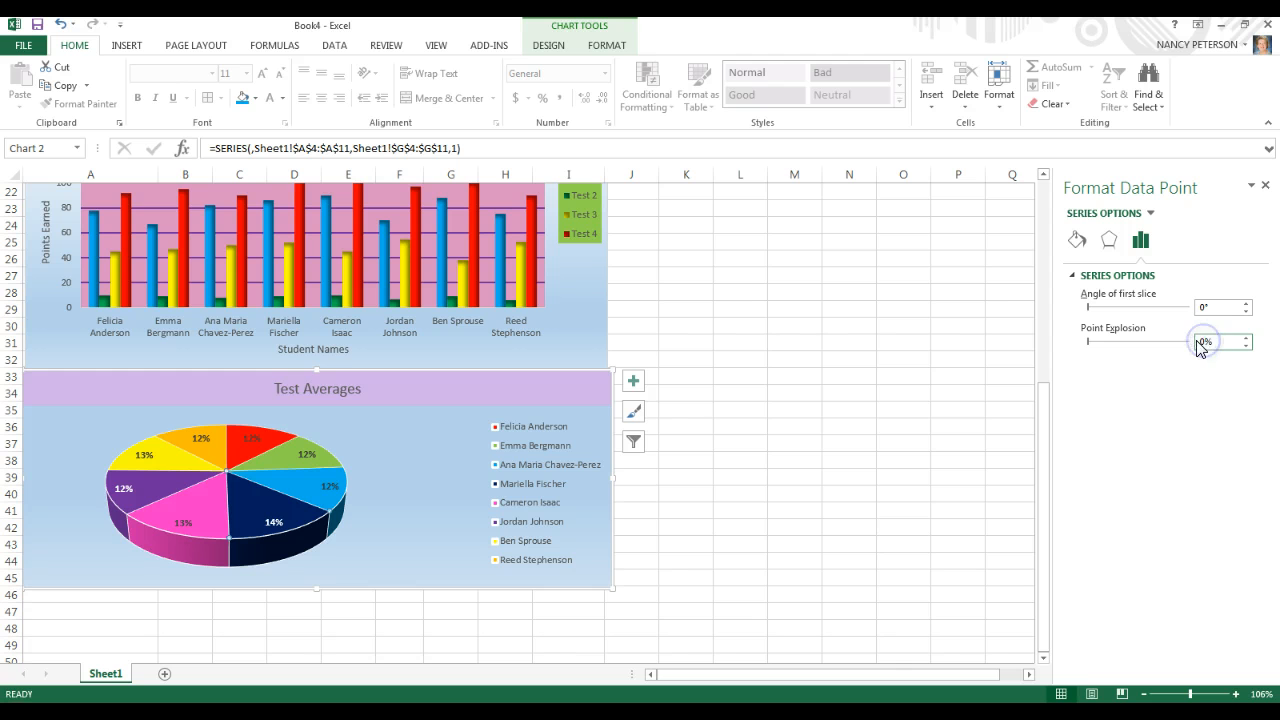
pyautogui.write('30')
pyautogui.press('Return')
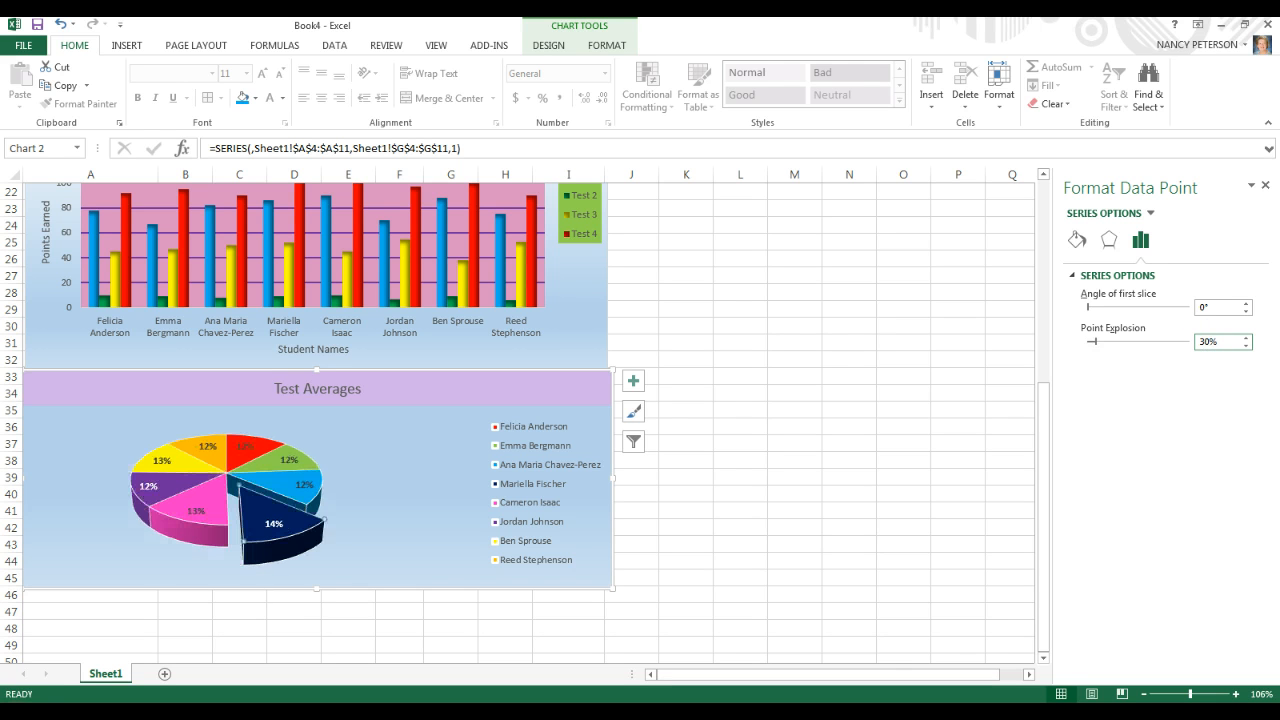
pyautogui.click(1151, 214)
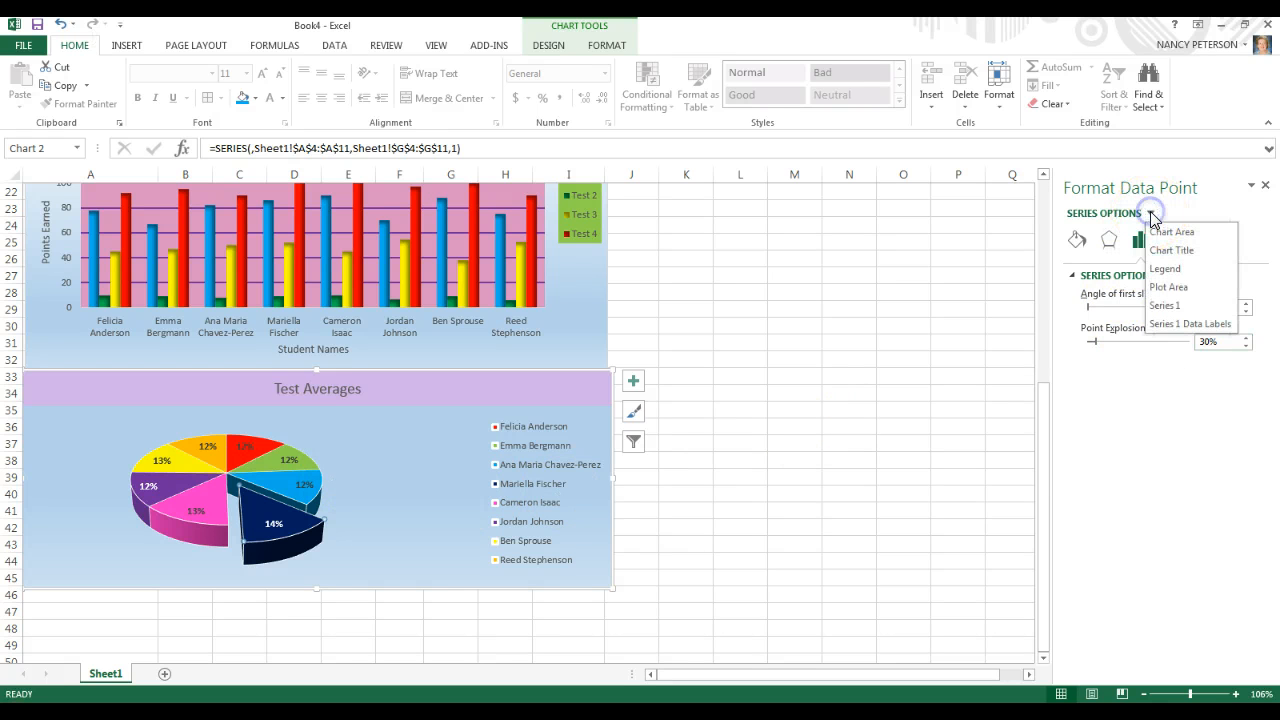
pyautogui.click(1191, 420)
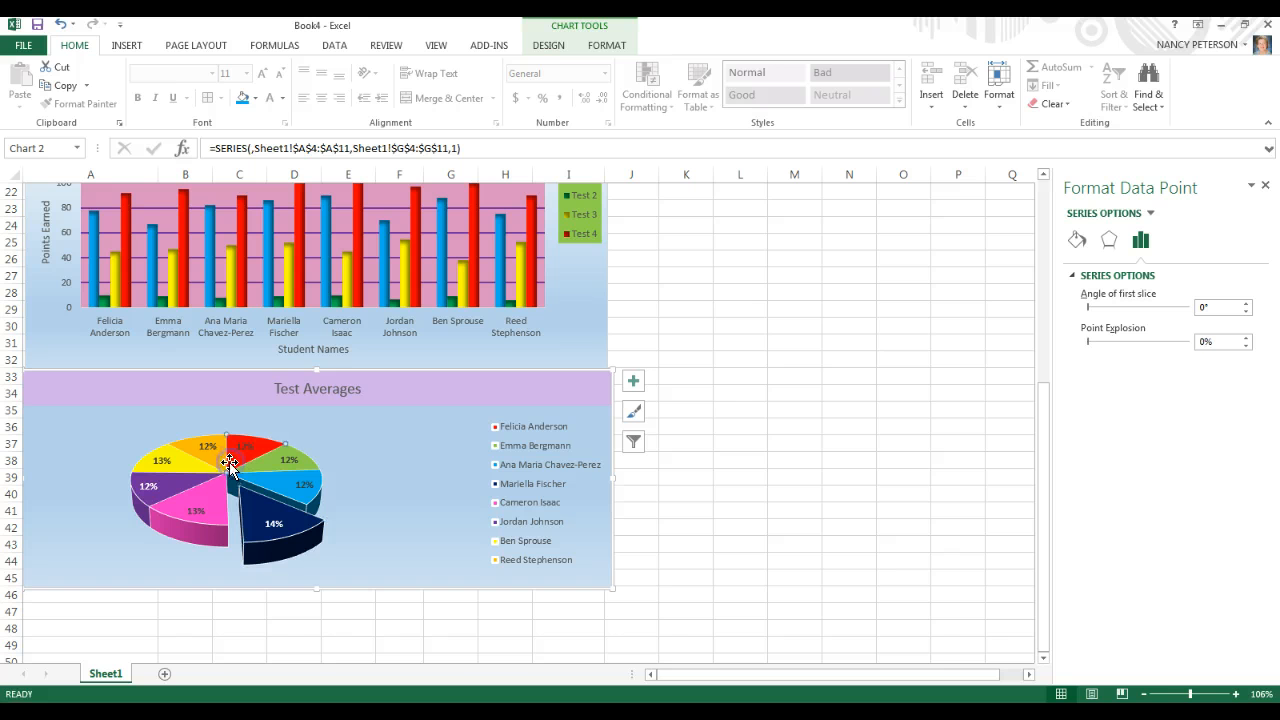
pyautogui.rightClick(311, 486)
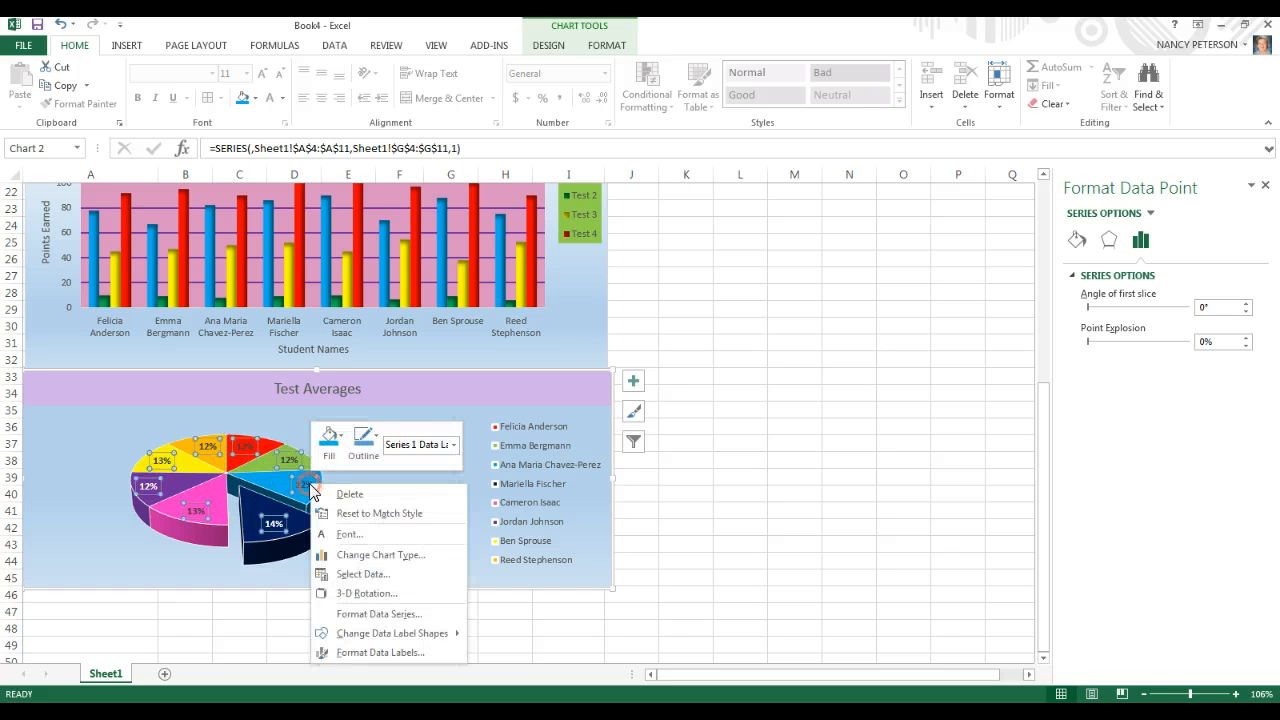
pyautogui.click(266, 486)
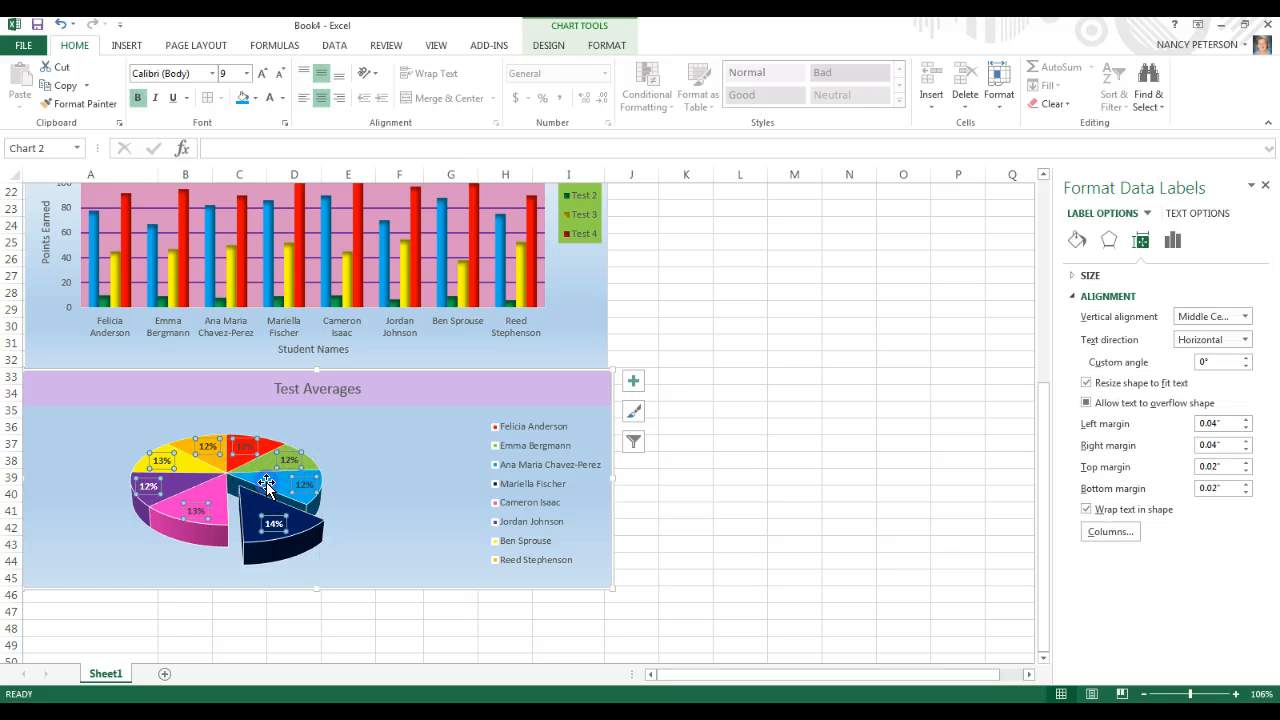
# Step: Open the pie chart's 3-D rotation settings, try a perspective of 0.1° and restore it to 15°
pyautogui.rightClick(266, 485)
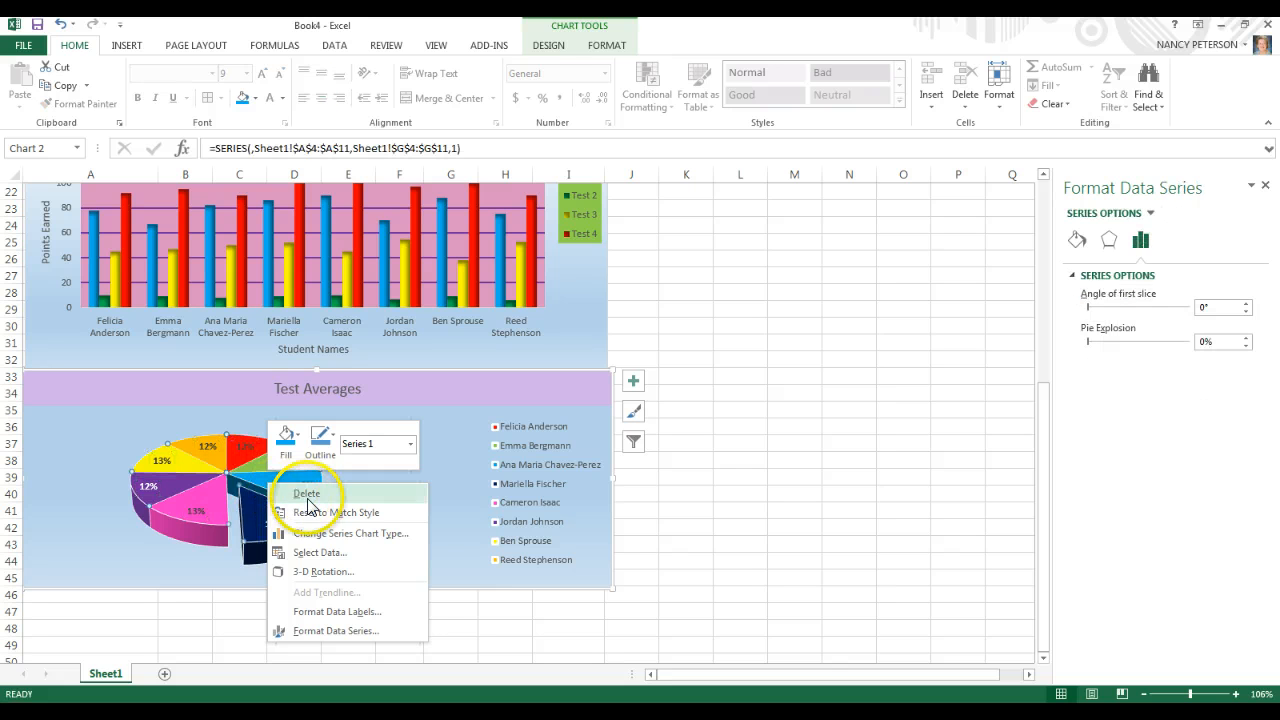
pyautogui.click(322, 571)
pyautogui.click(350, 560)
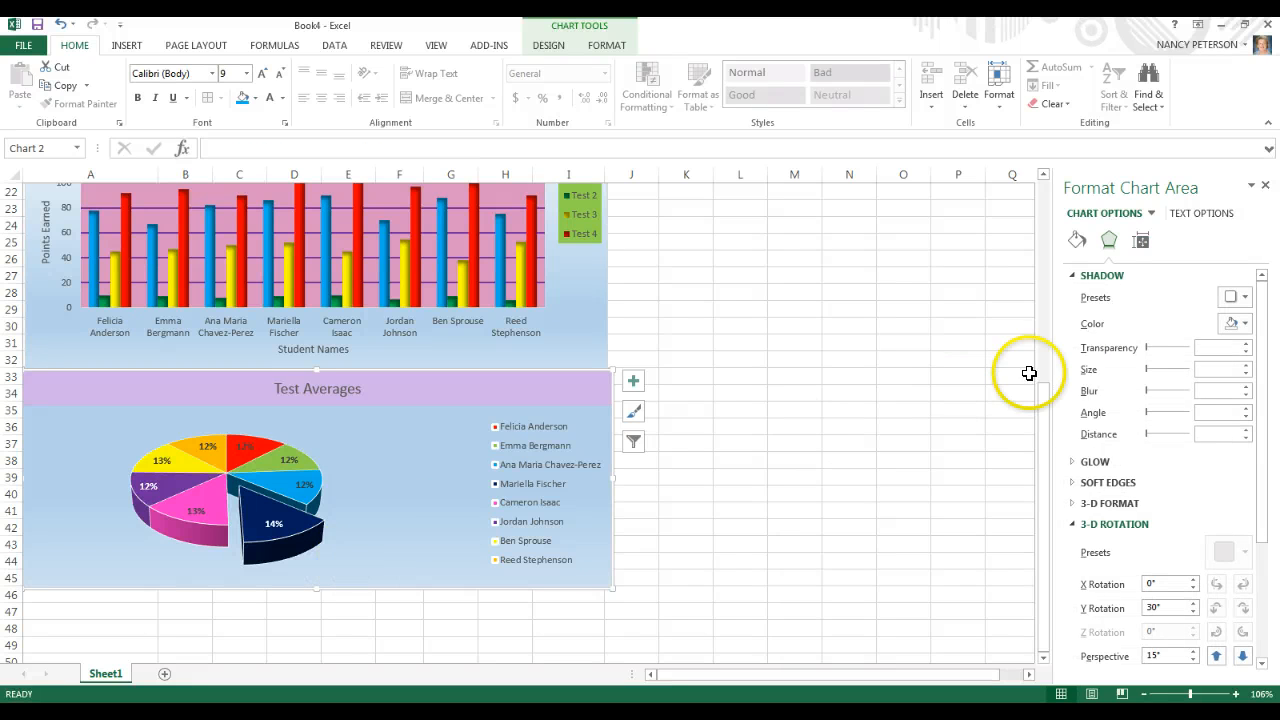
pyautogui.click(1194, 660)
pyautogui.click(1194, 660)
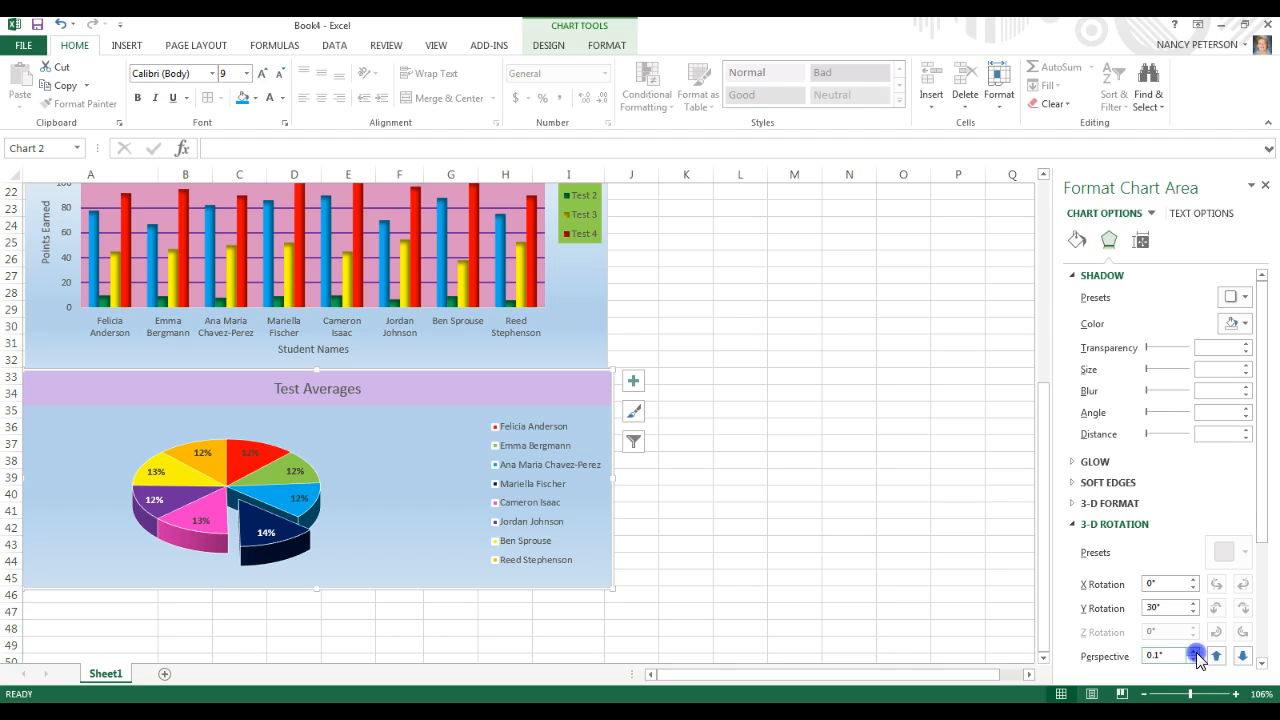
pyautogui.moveTo(1196, 652); pyautogui.dragTo(1194, 659)
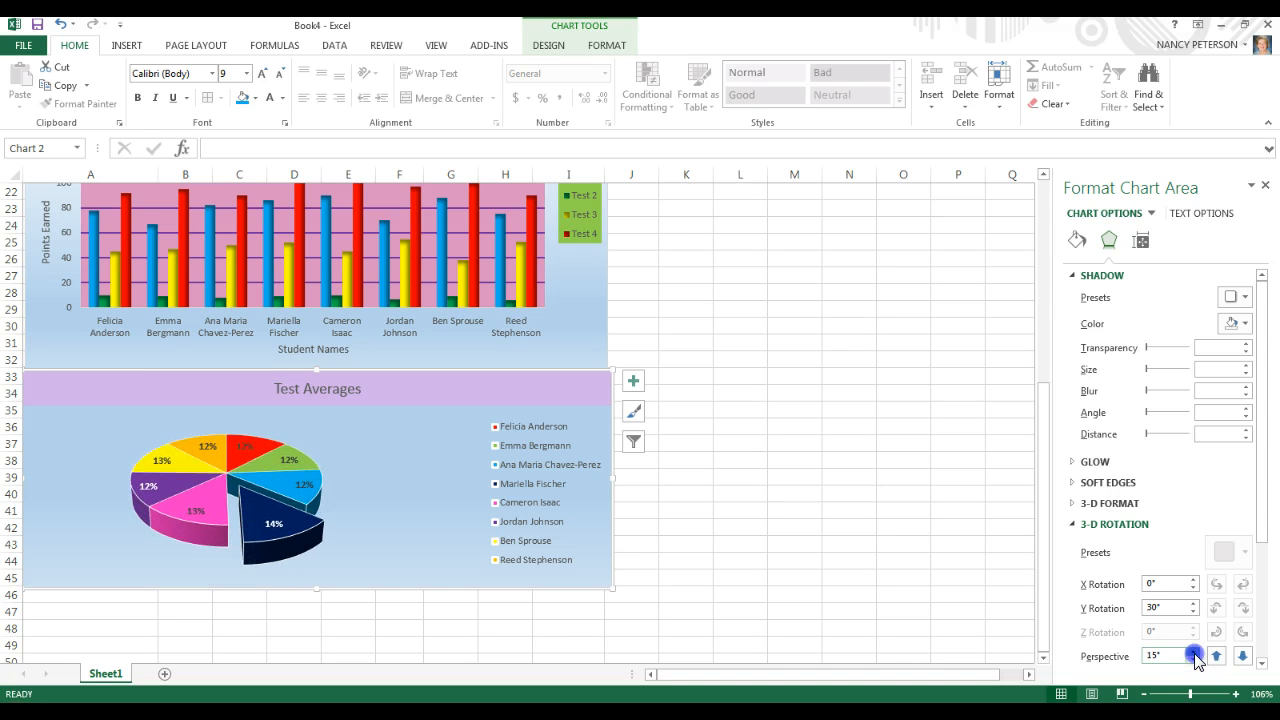
# Step: Try rotating the pie to X 200° and Y 40°, and restore the rotation to X 0° and Y 30°
pyautogui.click(1199, 580)
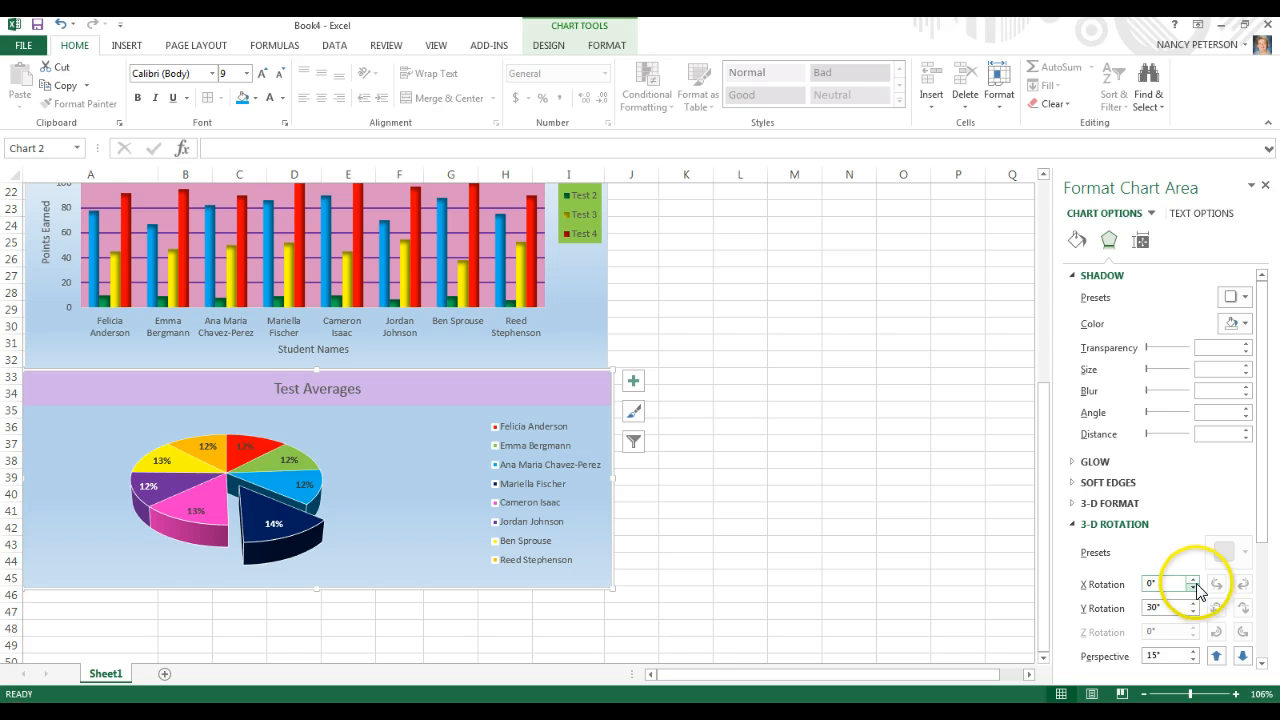
pyautogui.moveTo(1192, 584); pyautogui.dragTo(1193, 606)
pyautogui.click(1193, 604)
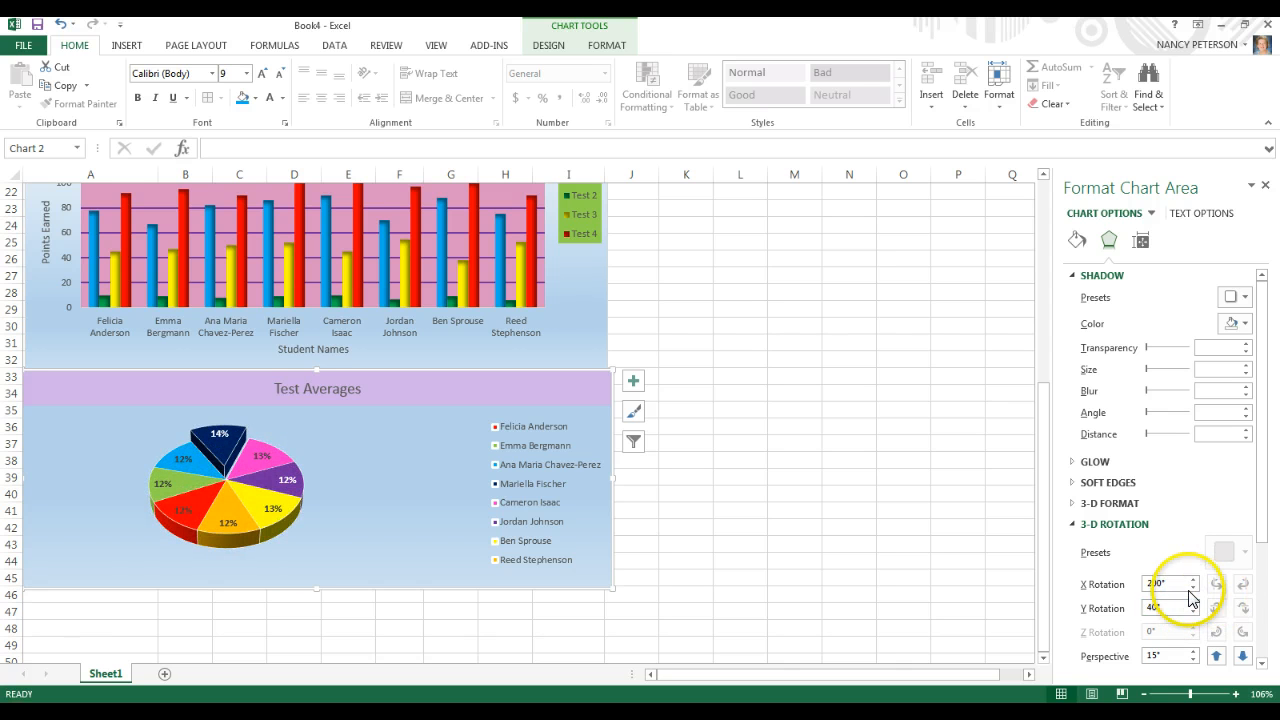
pyautogui.click(1193, 614)
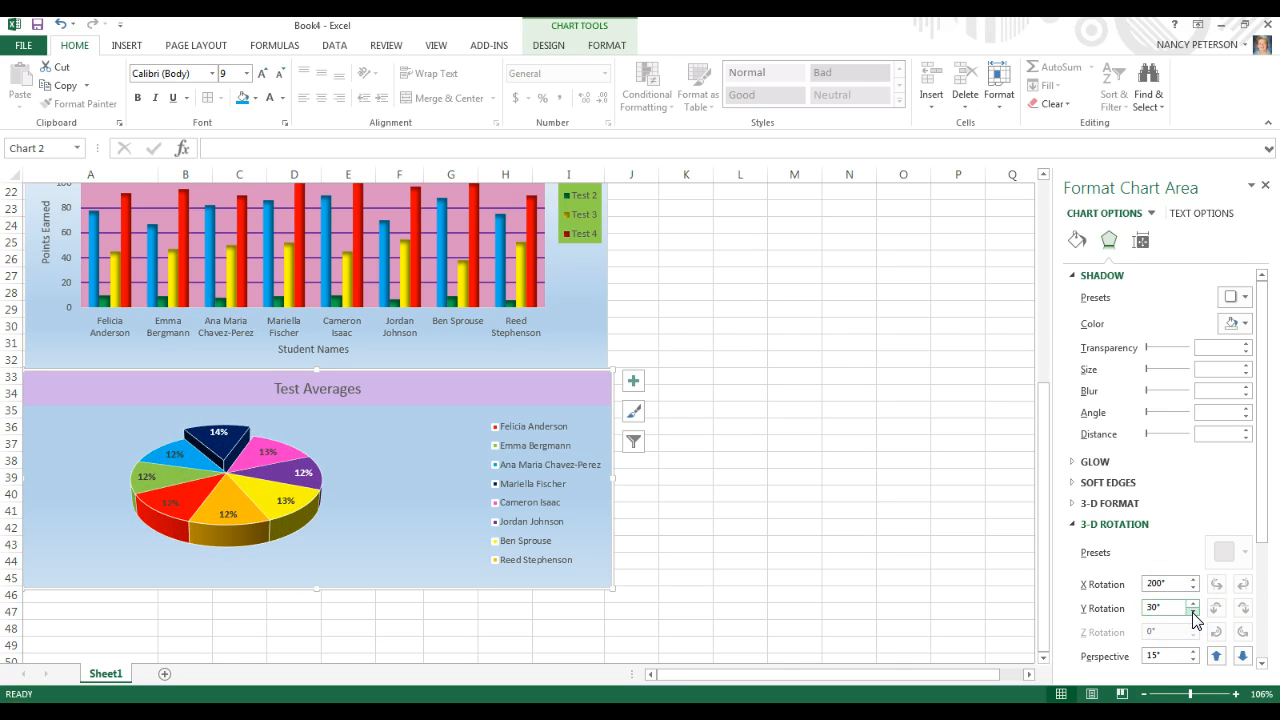
pyautogui.click(1193, 588)
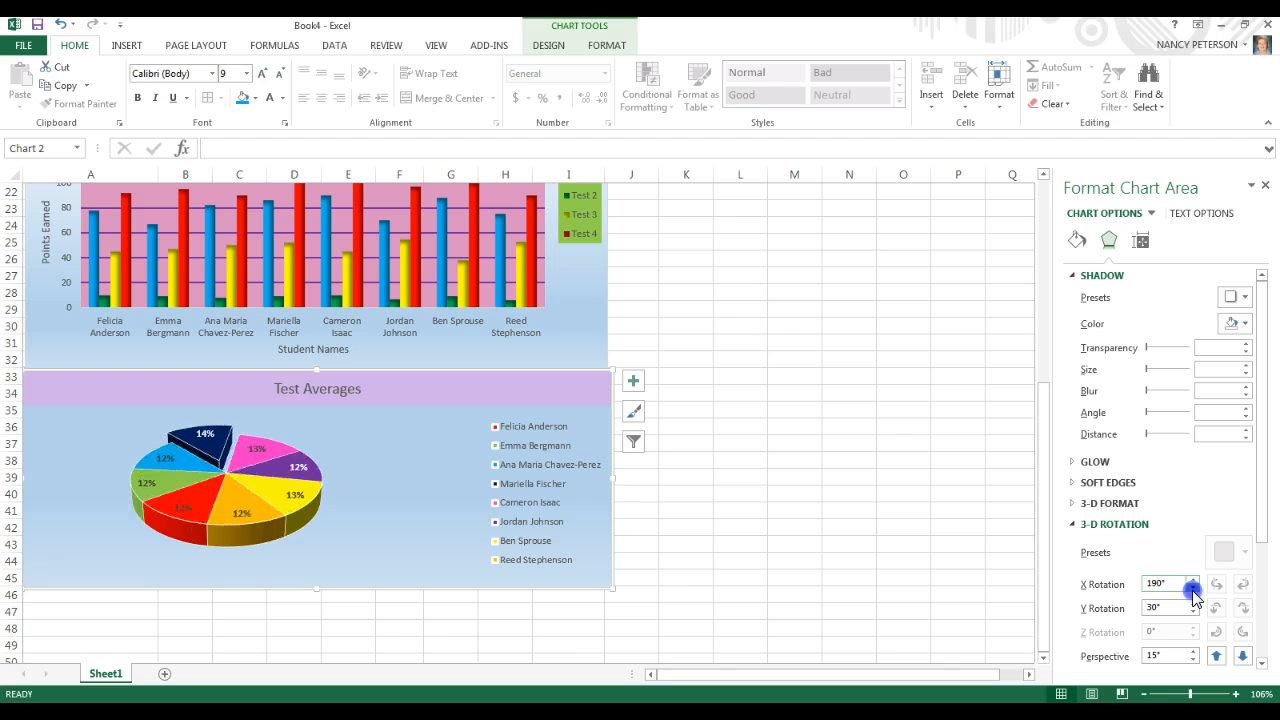
pyautogui.moveTo(1193, 592); pyautogui.dragTo(1193, 592)
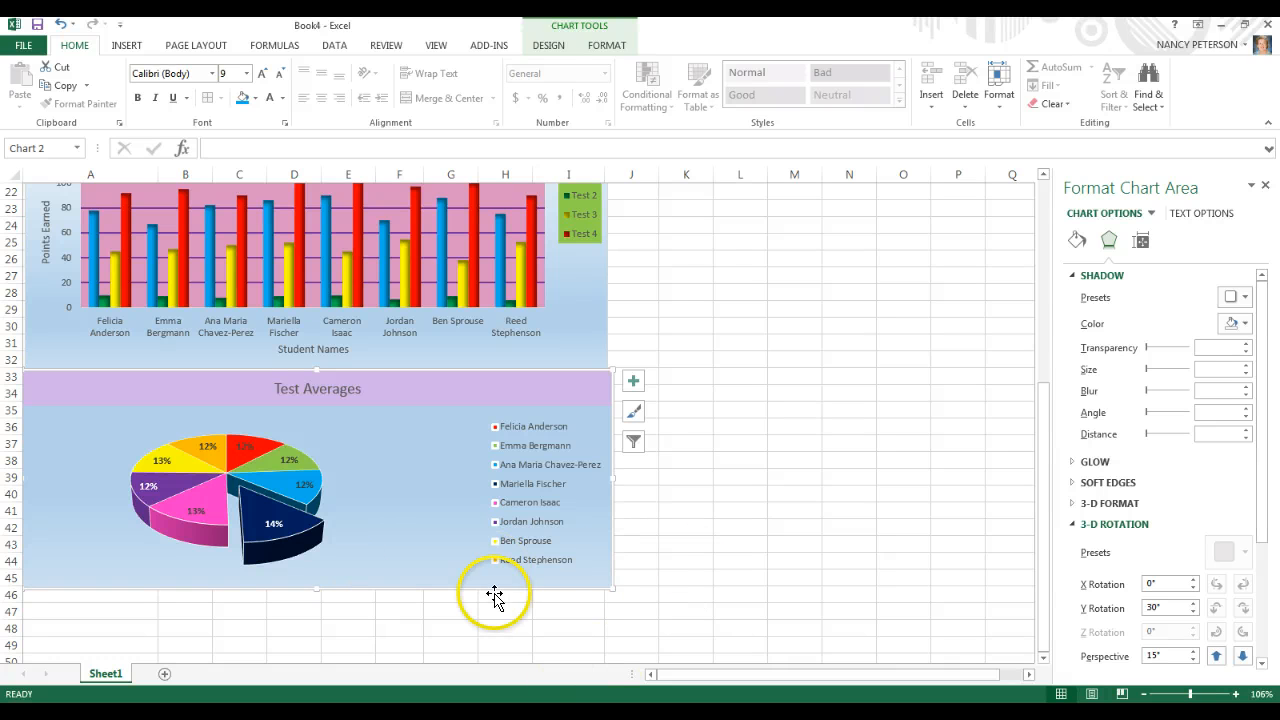
# Step: Give the pie chart's legend a solid light pink fill and deselect the chart
pyautogui.click(508, 450)
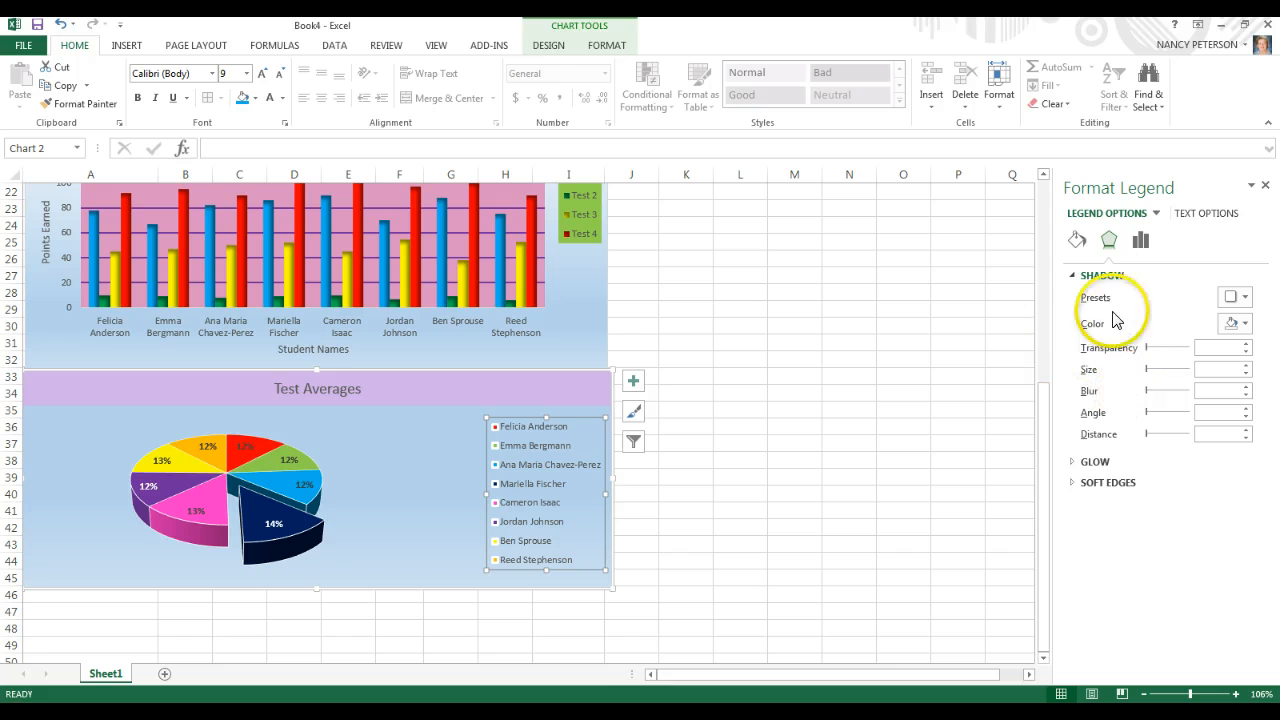
pyautogui.rightClick(596, 560)
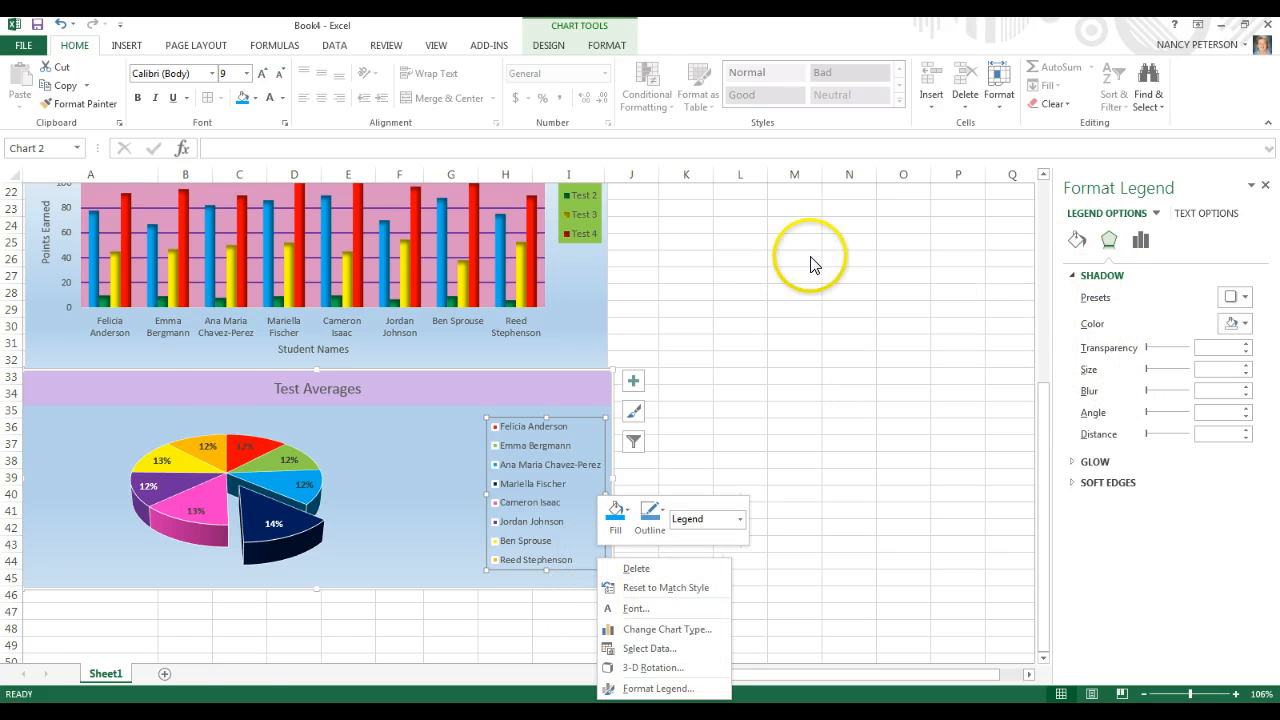
pyautogui.click(1077, 239)
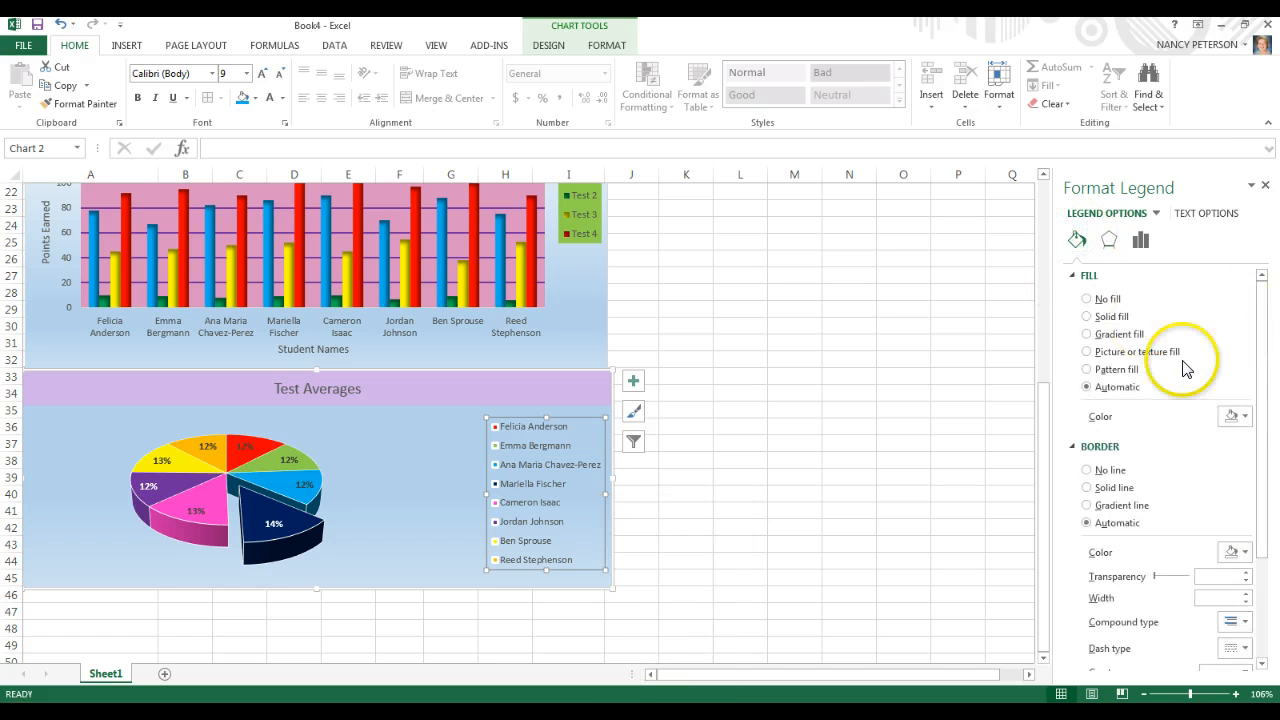
pyautogui.click(1089, 317)
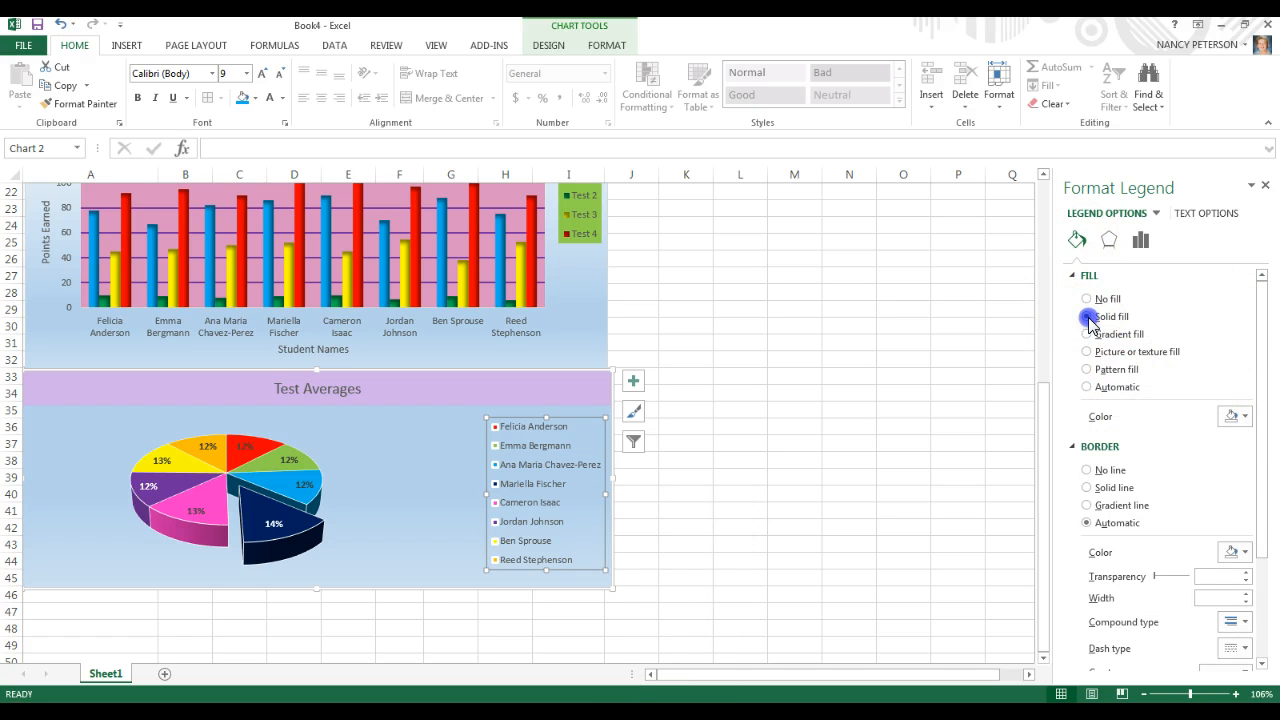
pyautogui.click(1244, 418)
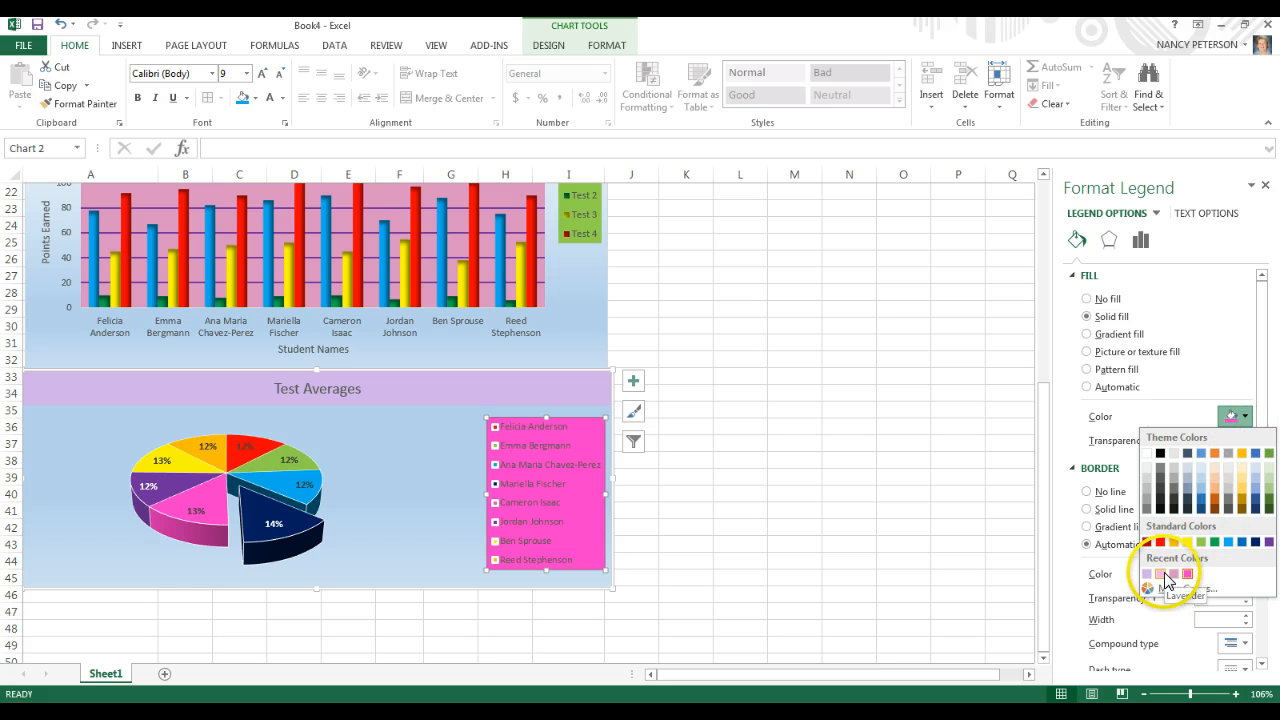
pyautogui.click(1161, 574)
pyautogui.click(790, 612)
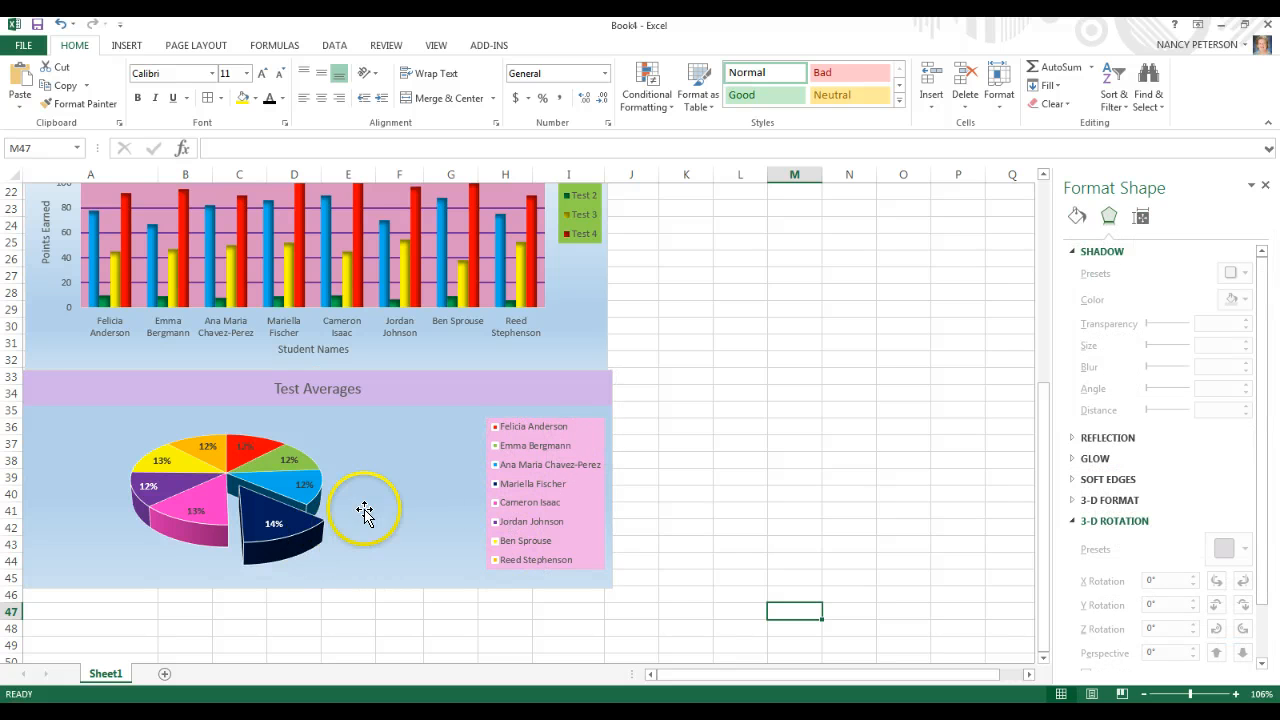
# Step: Resize the pie chart so its right edge lines up with the column chart above, and deselect it
pyautogui.click(610, 477)
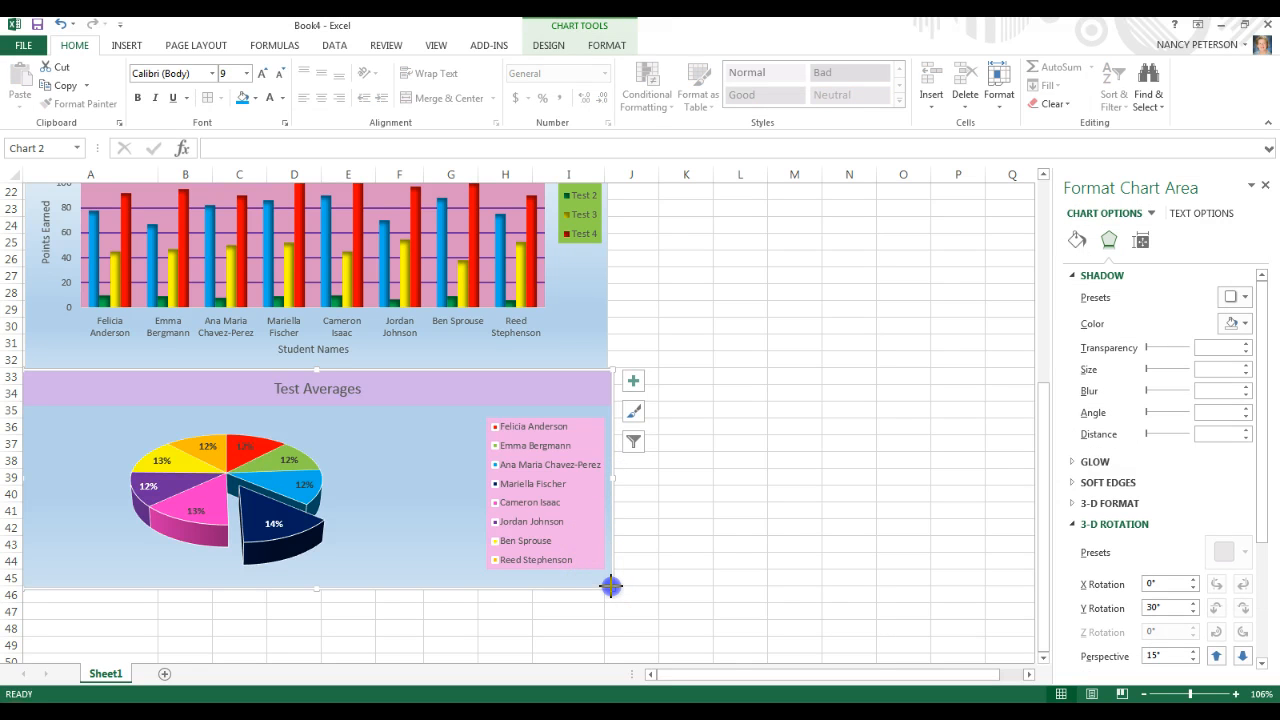
pyautogui.moveTo(607, 584); pyautogui.dragTo(606, 581)
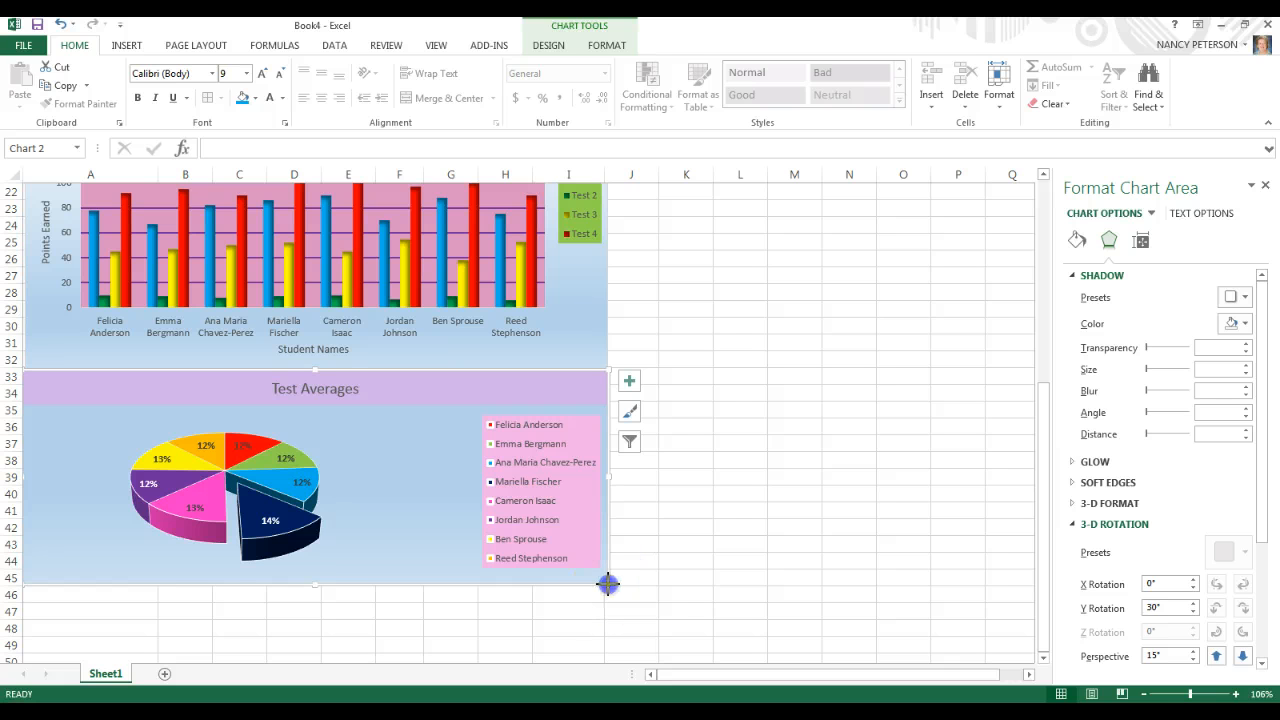
pyautogui.moveTo(607, 584); pyautogui.dragTo(608, 588)
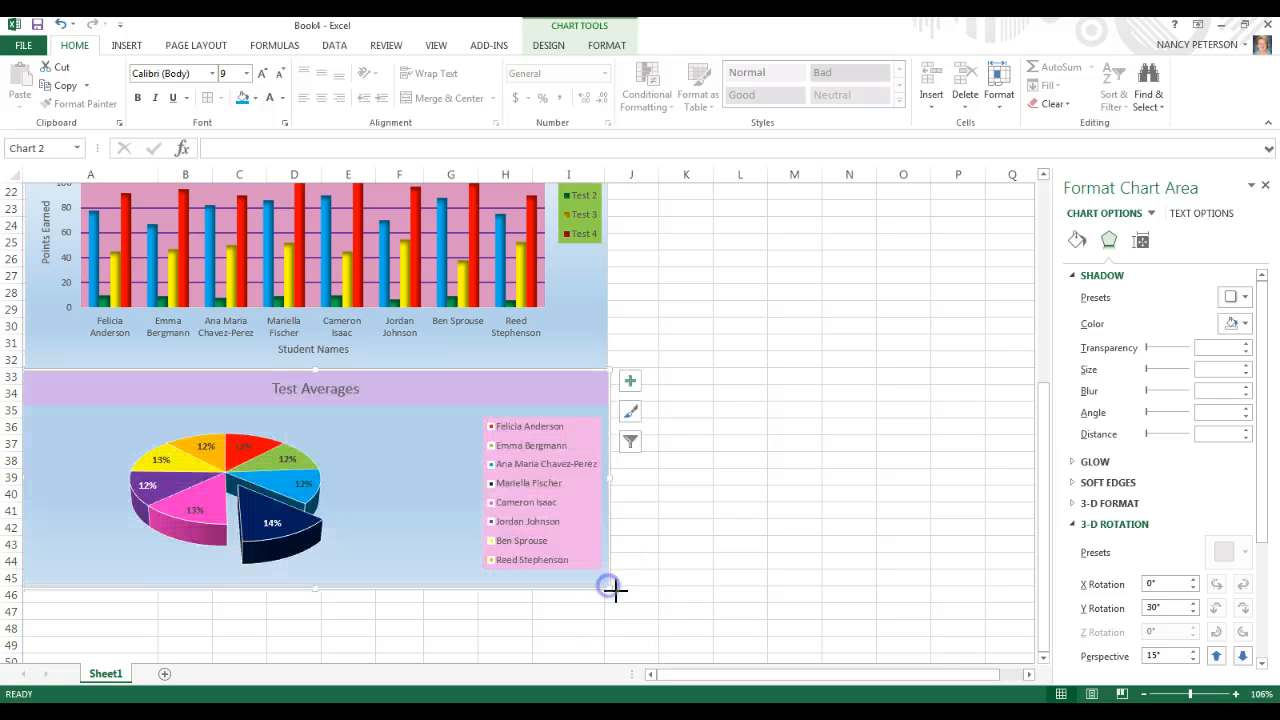
pyautogui.click(736, 543)
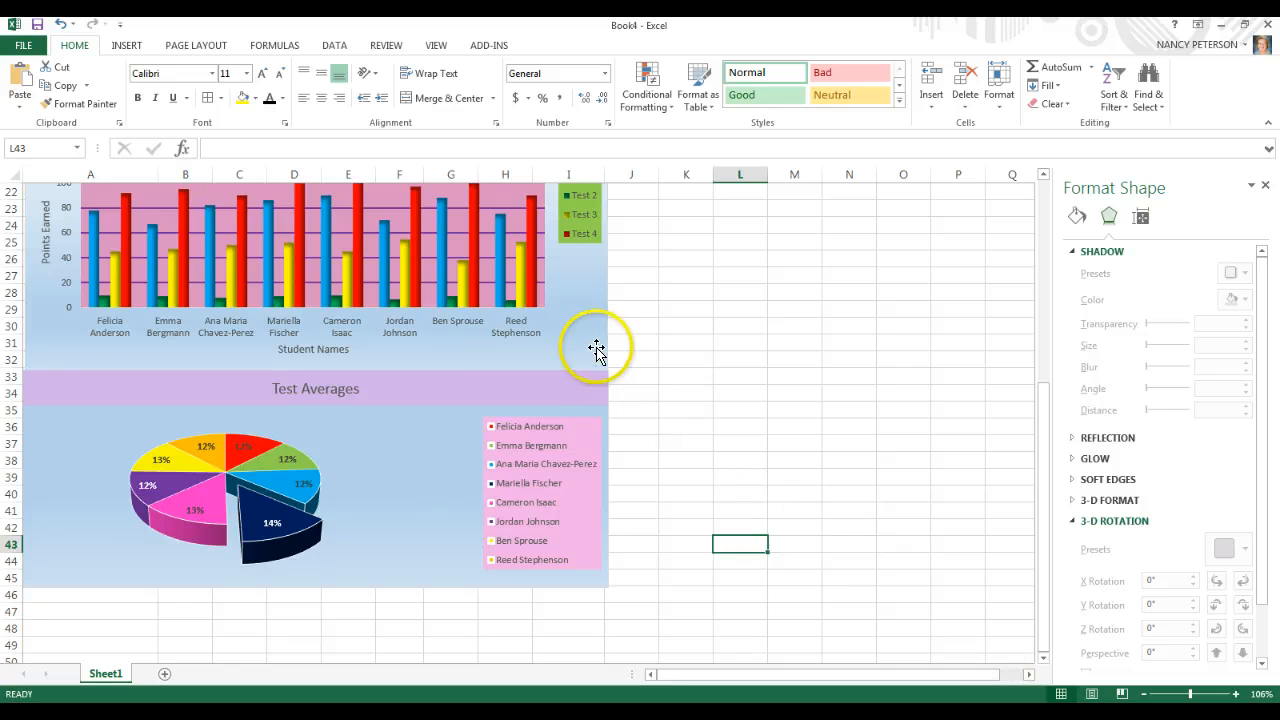
# Step: Review the whole worksheet, from the test score table through the column chart to the pie chart
pyautogui.scroll(7, 594, 351)
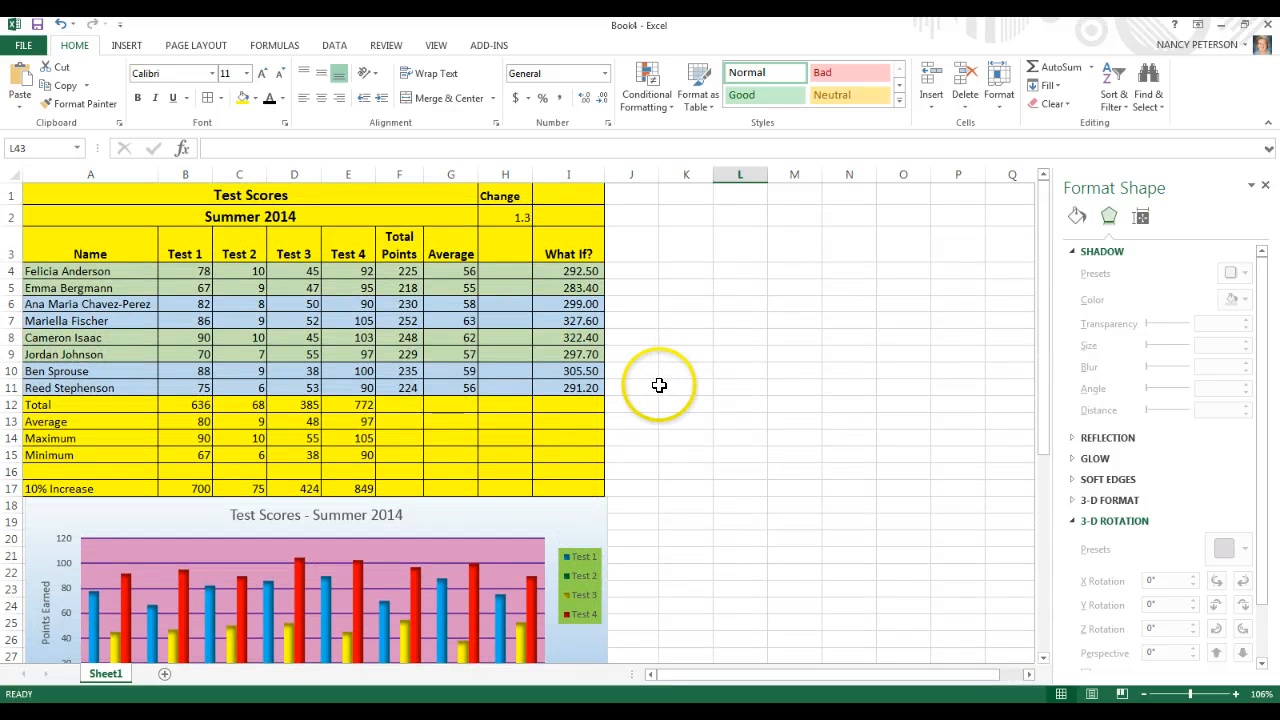
pyautogui.scroll(-2, 662, 387)
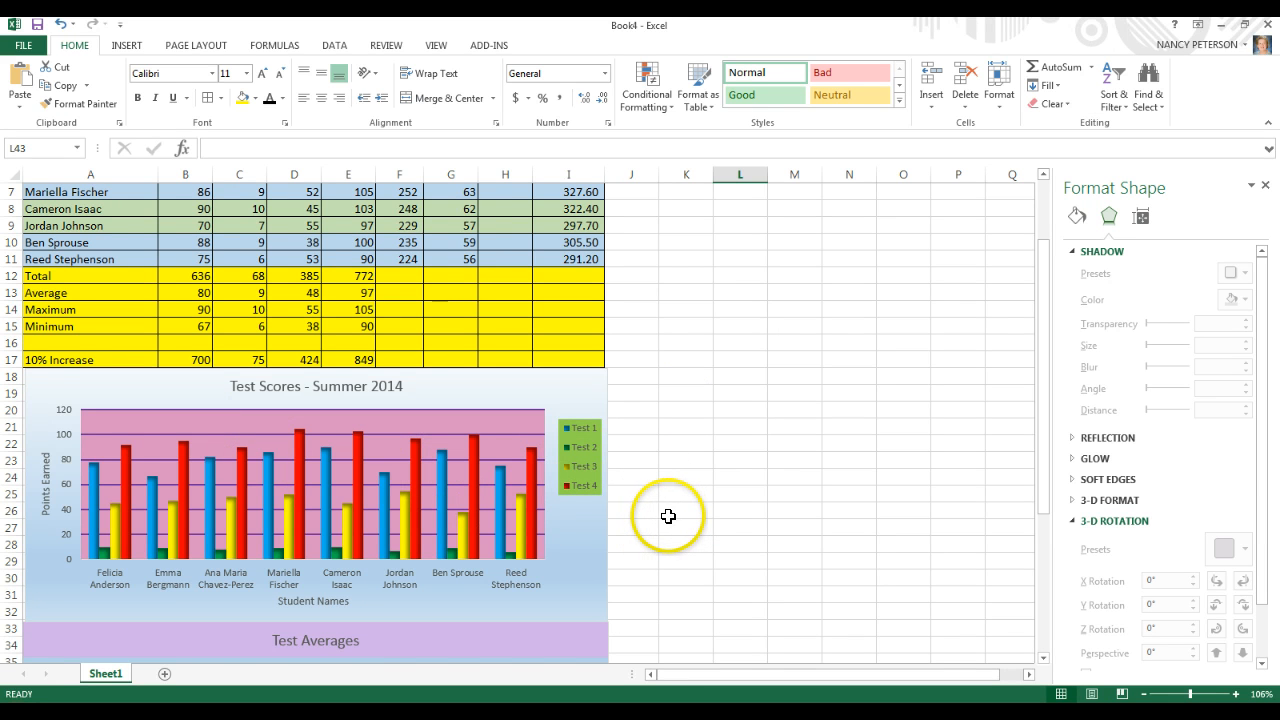
pyautogui.scroll(-4, 664, 504)
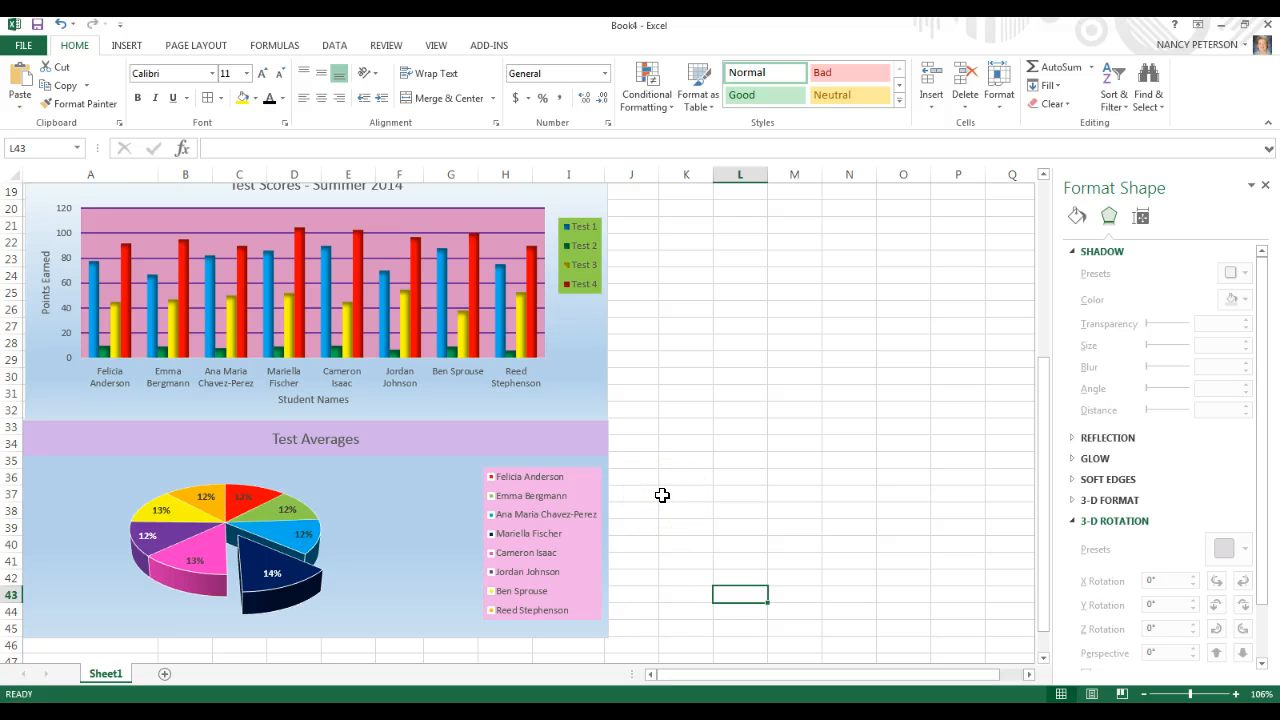
pyautogui.scroll(6, 634, 480)
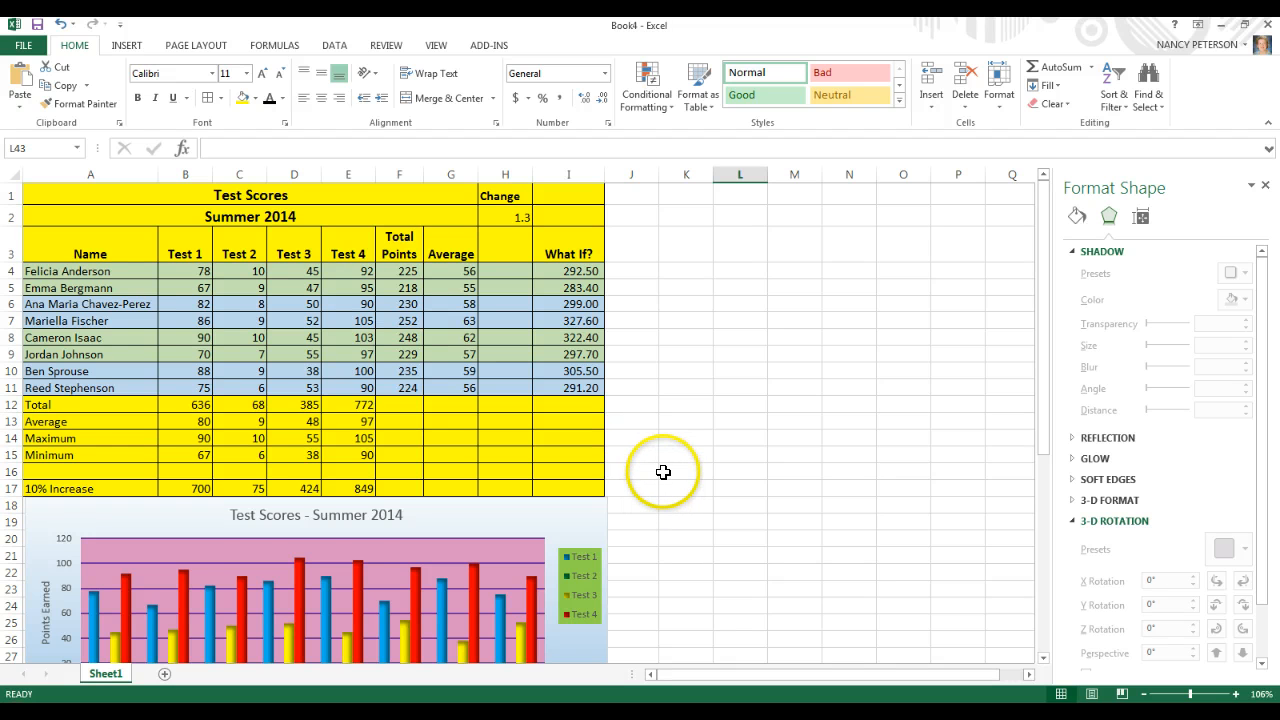
pyautogui.scroll(-1, 667, 474)
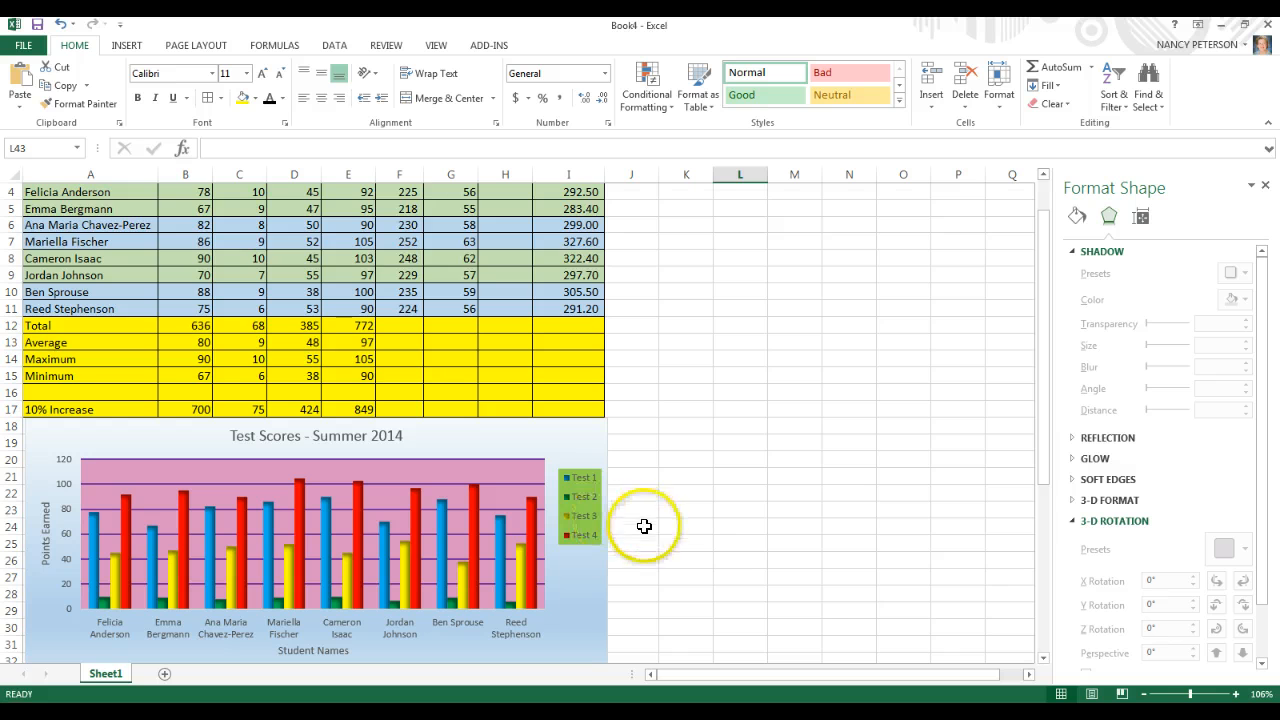
pyautogui.scroll(-2, 641, 527)
pyautogui.scroll(-2, 638, 529)
pyautogui.scroll(4, 650, 480)
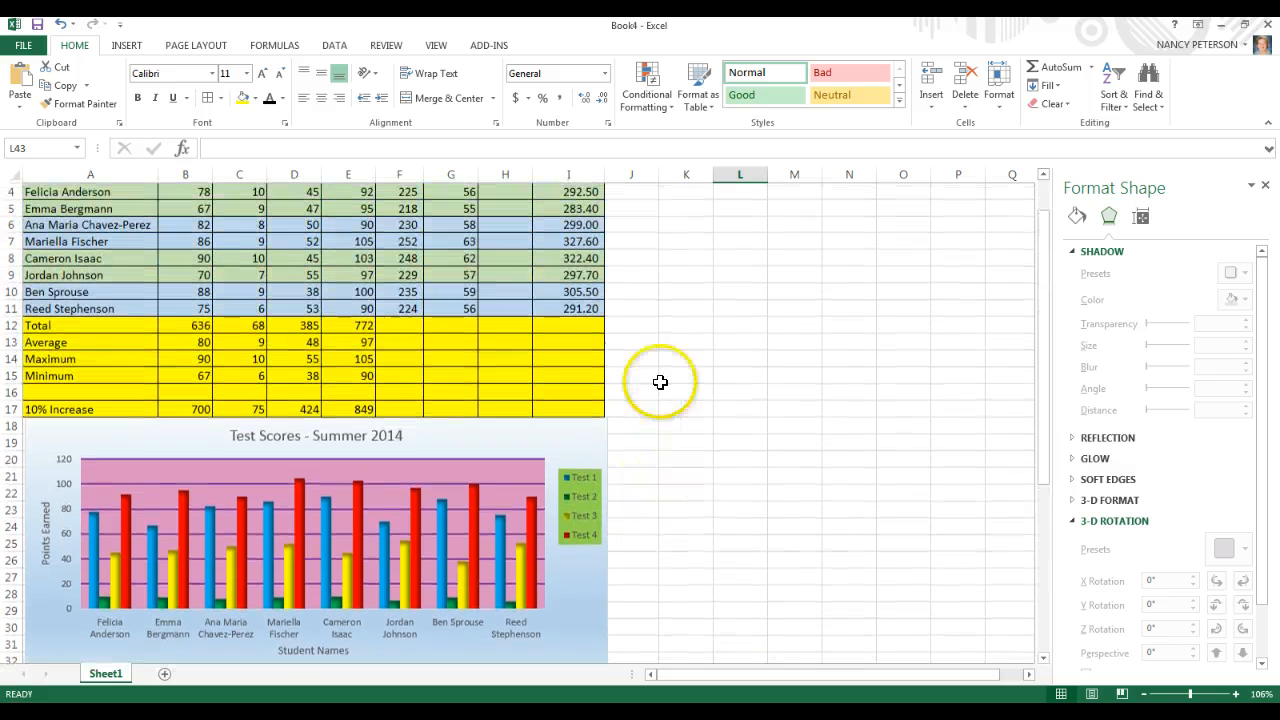
# Step: Select the column chart, look through its available chart styles and shape styles without applying any, and return to the pie chart
pyautogui.click(577, 600)
pyautogui.doubleClick(577, 600)
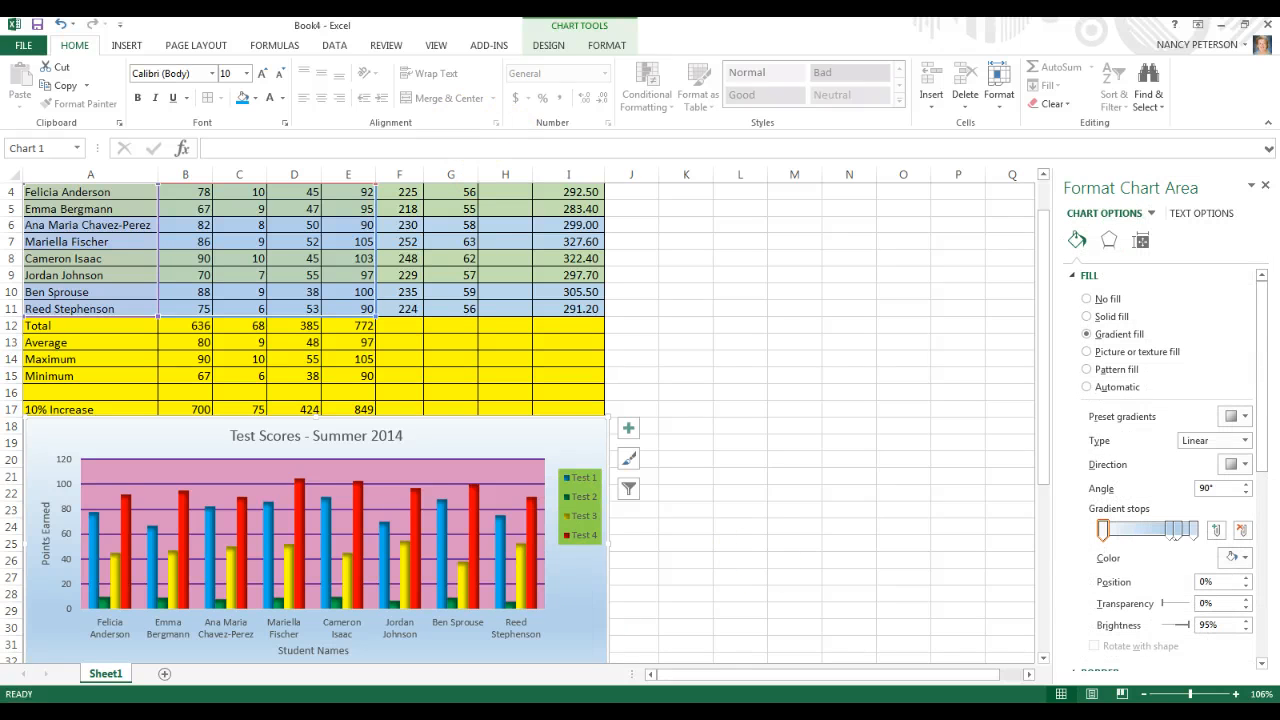
pyautogui.click(543, 50)
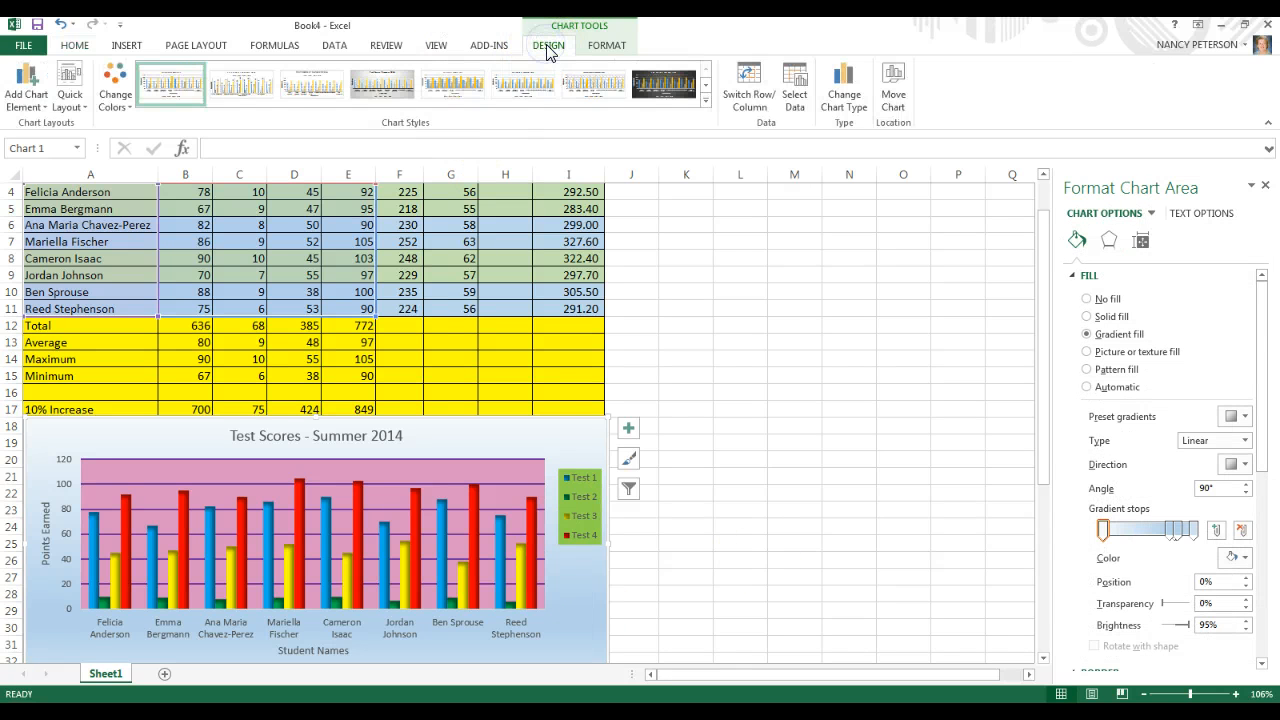
pyautogui.click(617, 47)
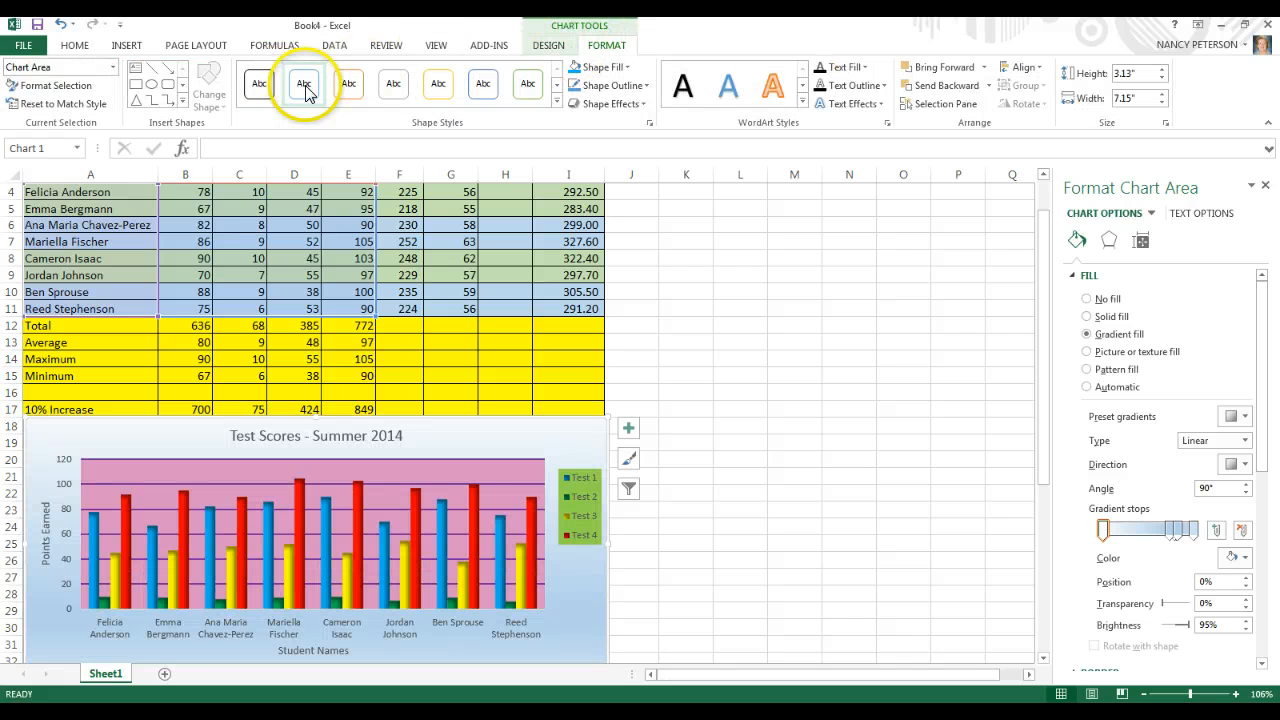
pyautogui.click(556, 103)
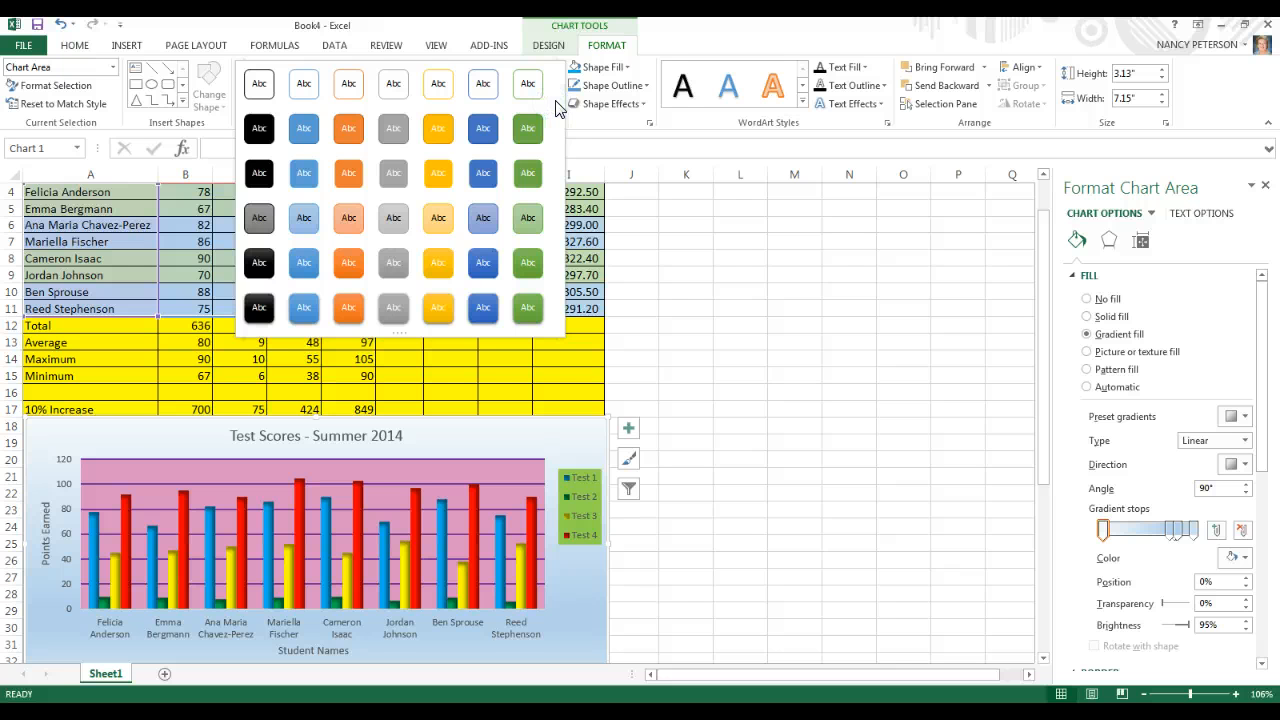
pyautogui.press('Escape')
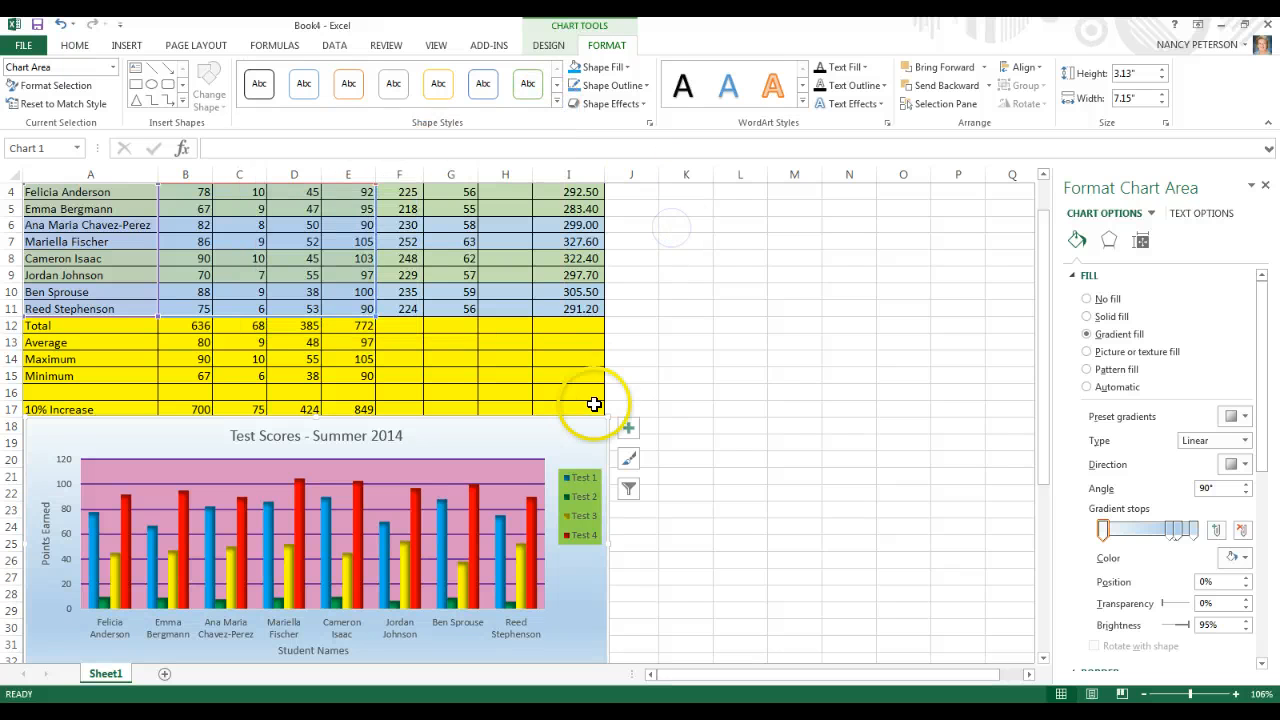
pyautogui.scroll(-1, 565, 442)
pyautogui.scroll(-5, 565, 442)
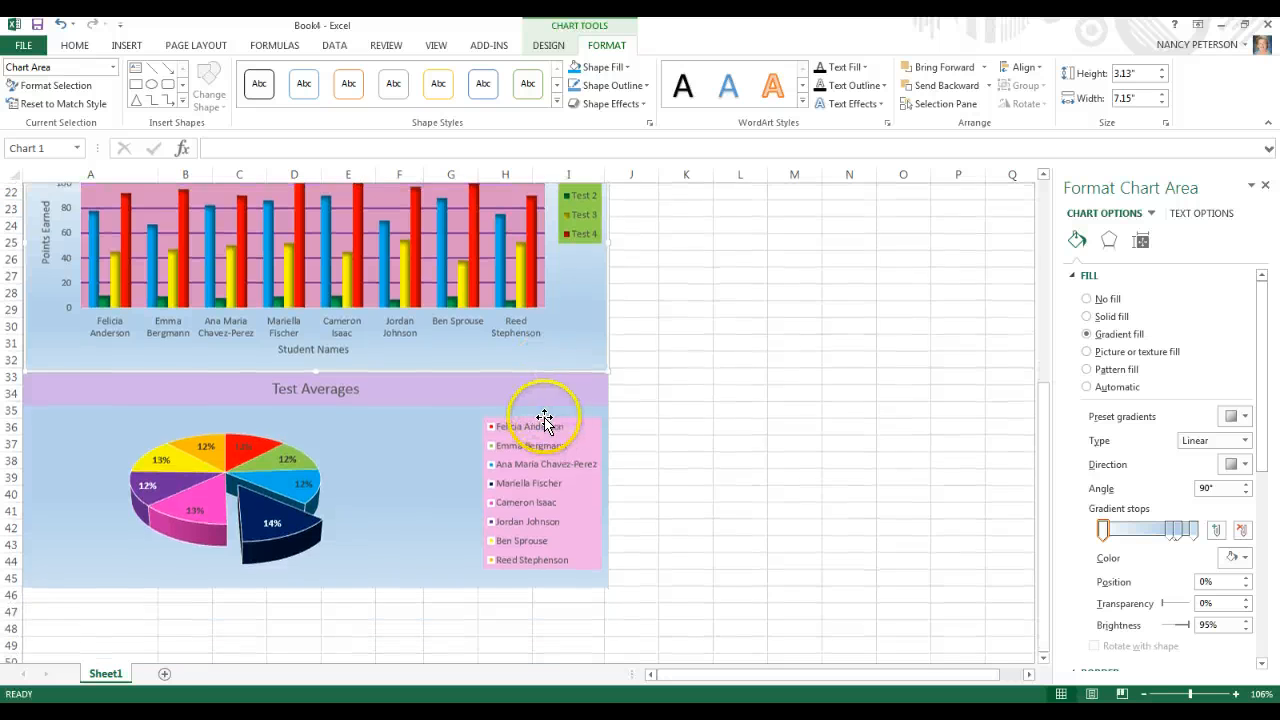
# Step: Deselect the charts, set the worksheet's print scaling to Fit Sheet on One Page, check the print preview and return to the worksheet
pyautogui.click(724, 425)
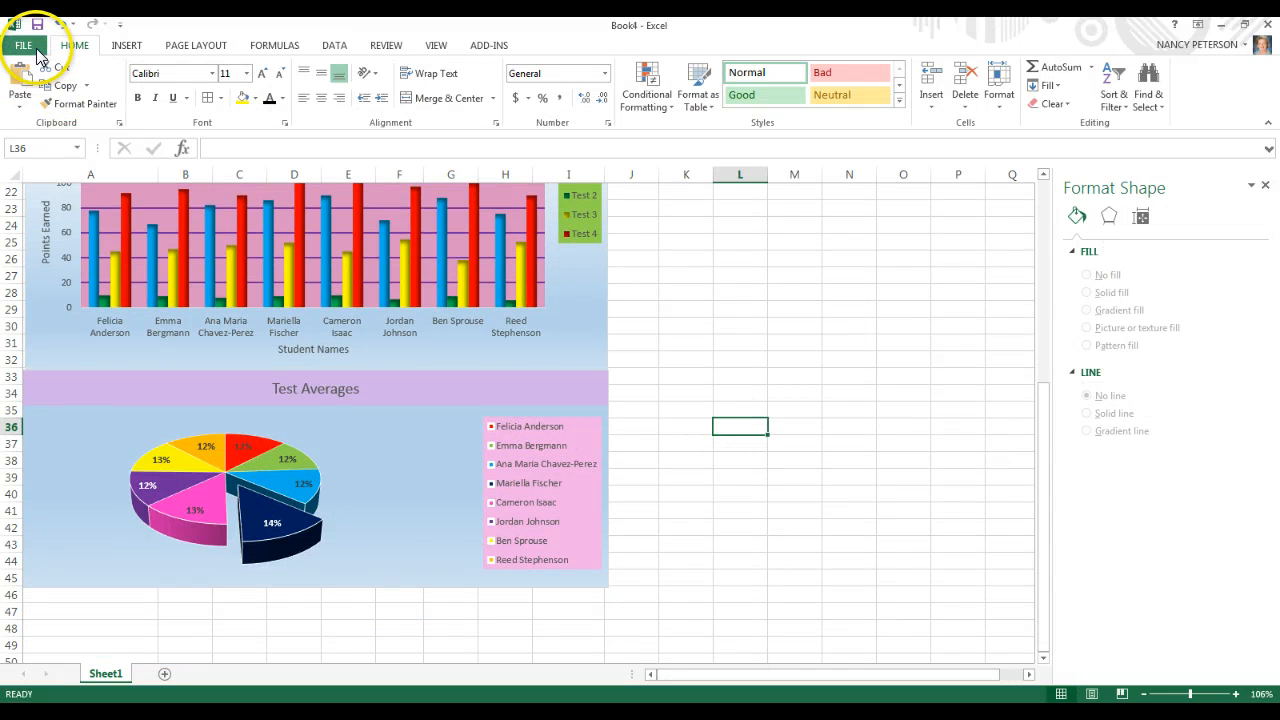
pyautogui.click(28, 46)
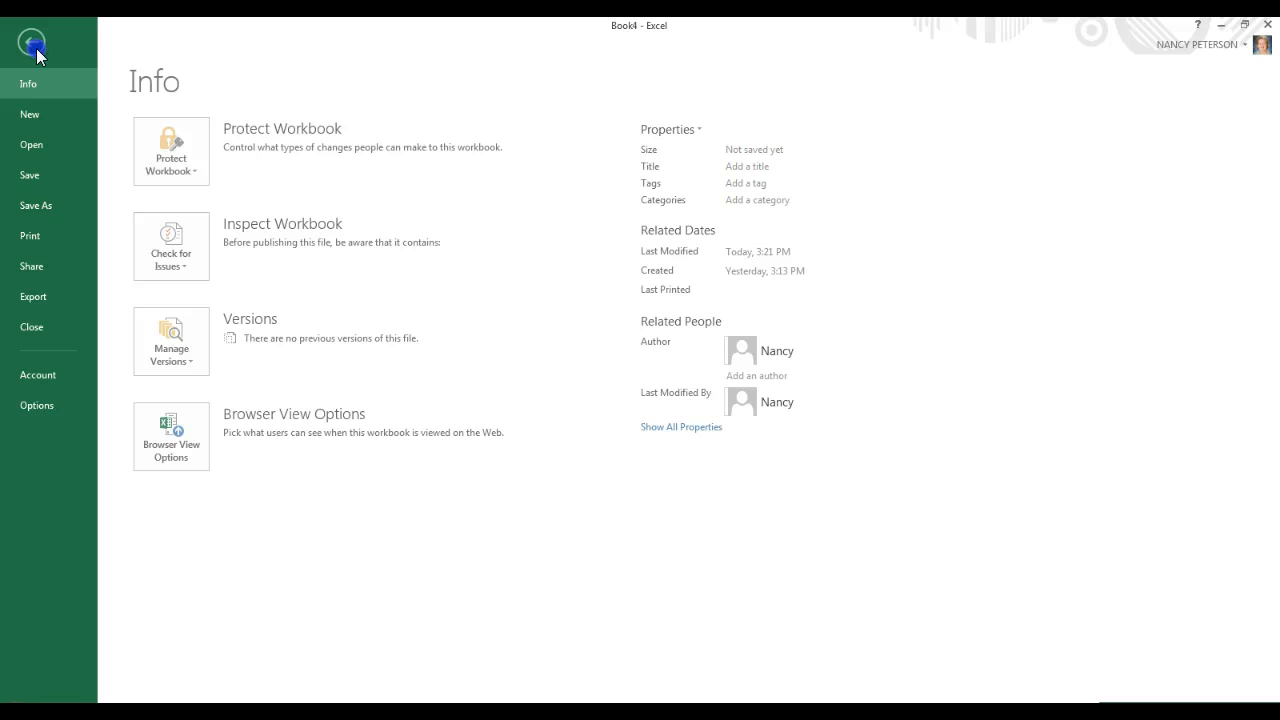
pyautogui.click(32, 242)
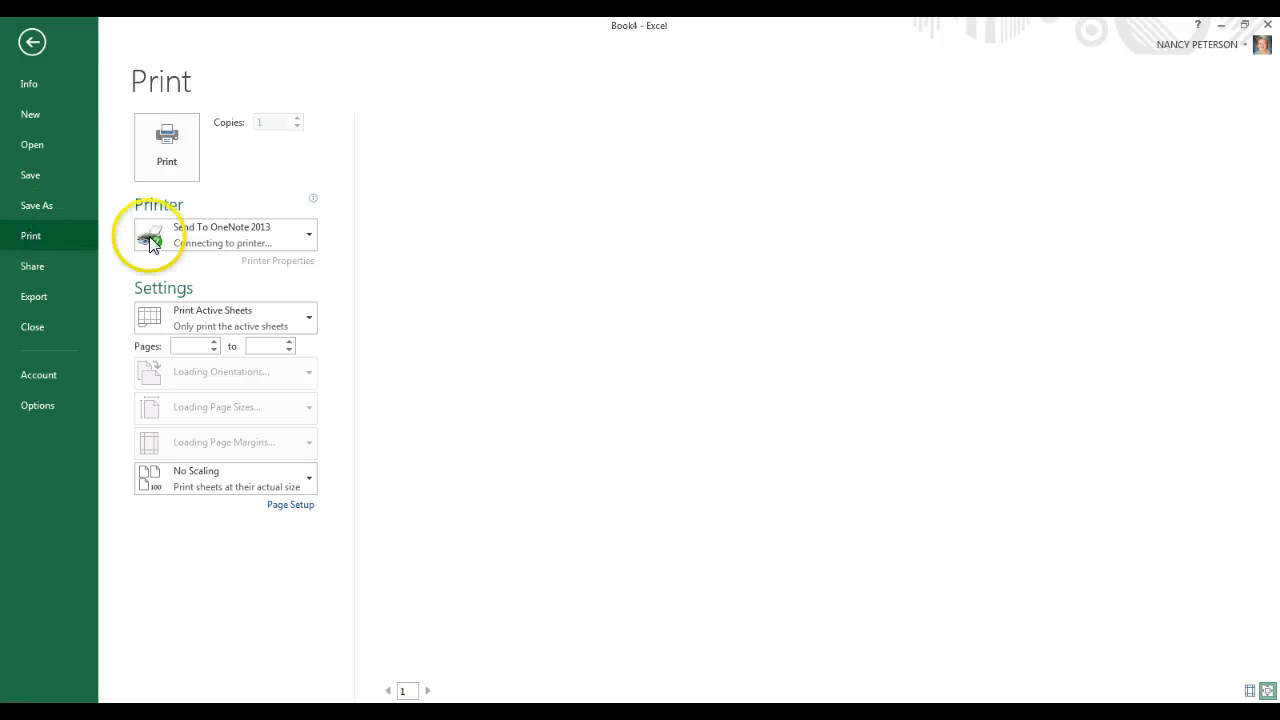
pyautogui.click(310, 238)
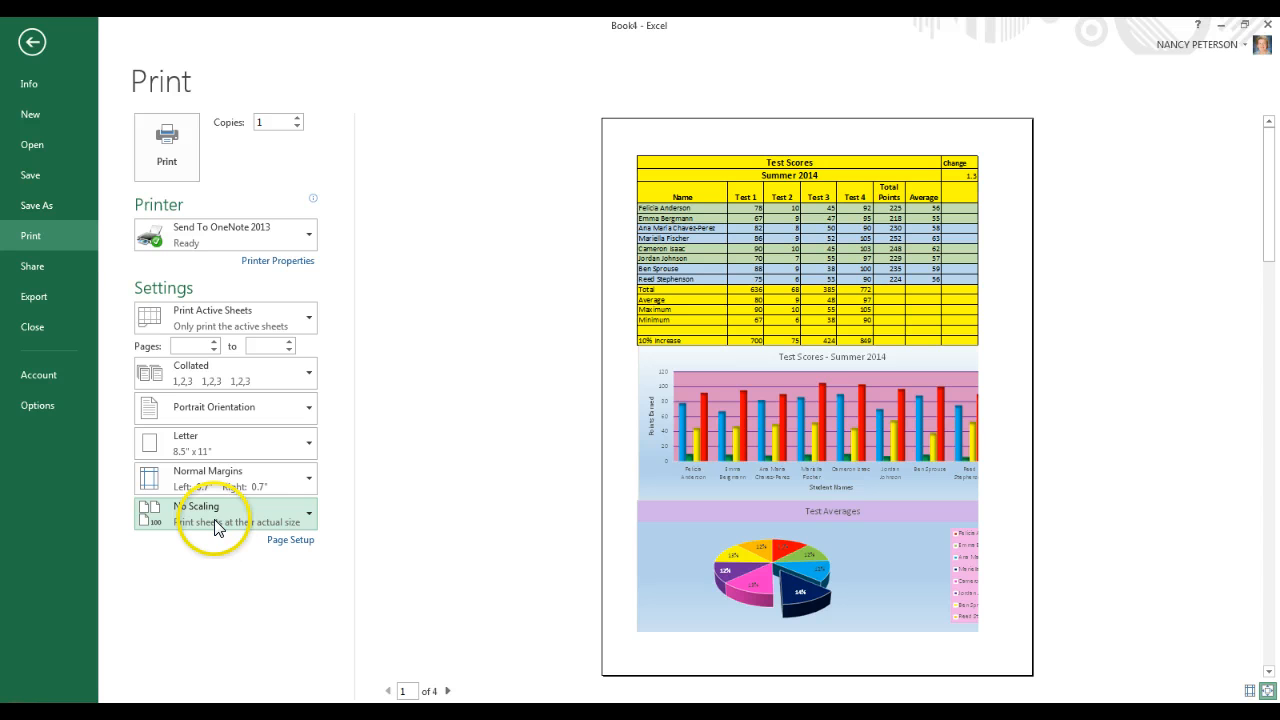
pyautogui.click(305, 516)
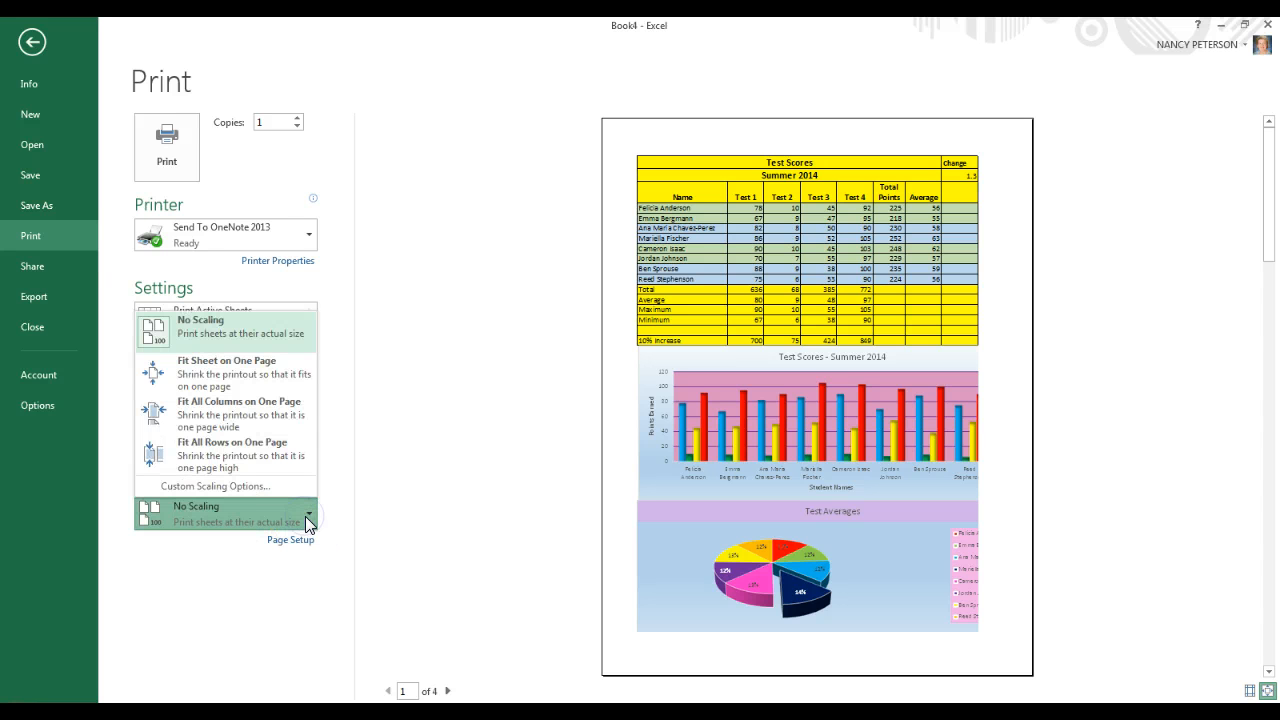
pyautogui.click(225, 375)
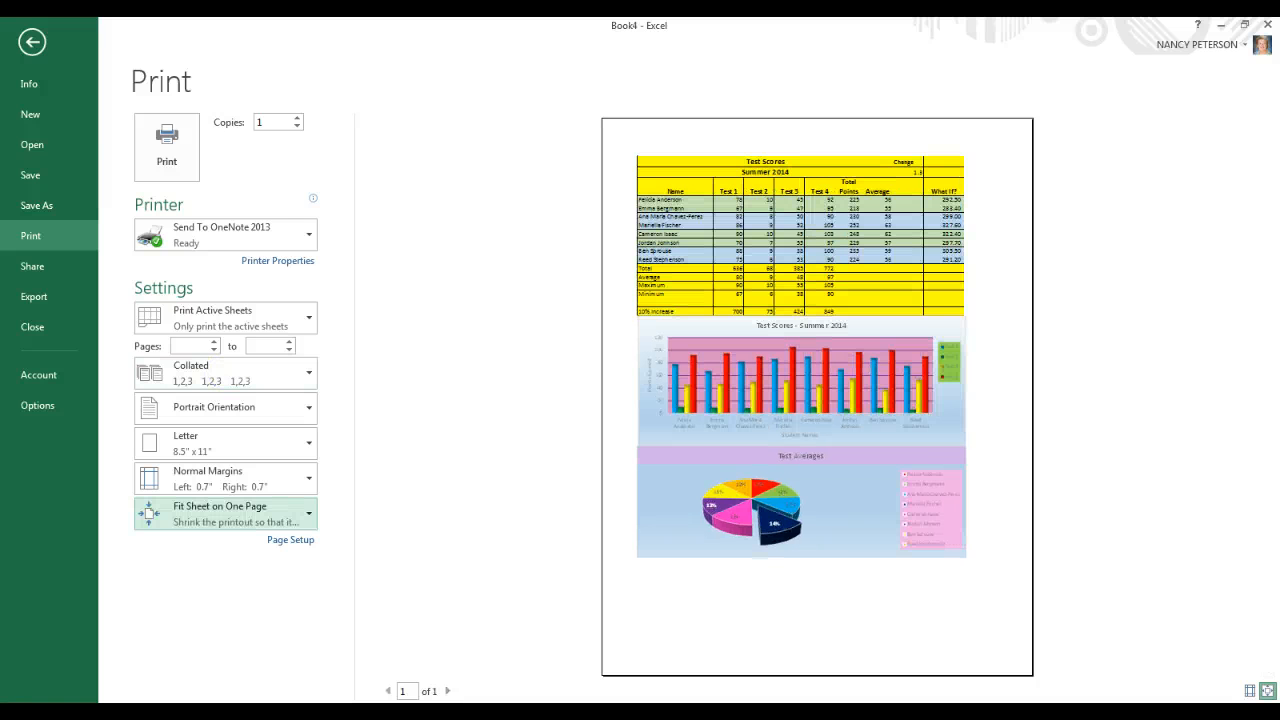
pyautogui.click(30, 43)
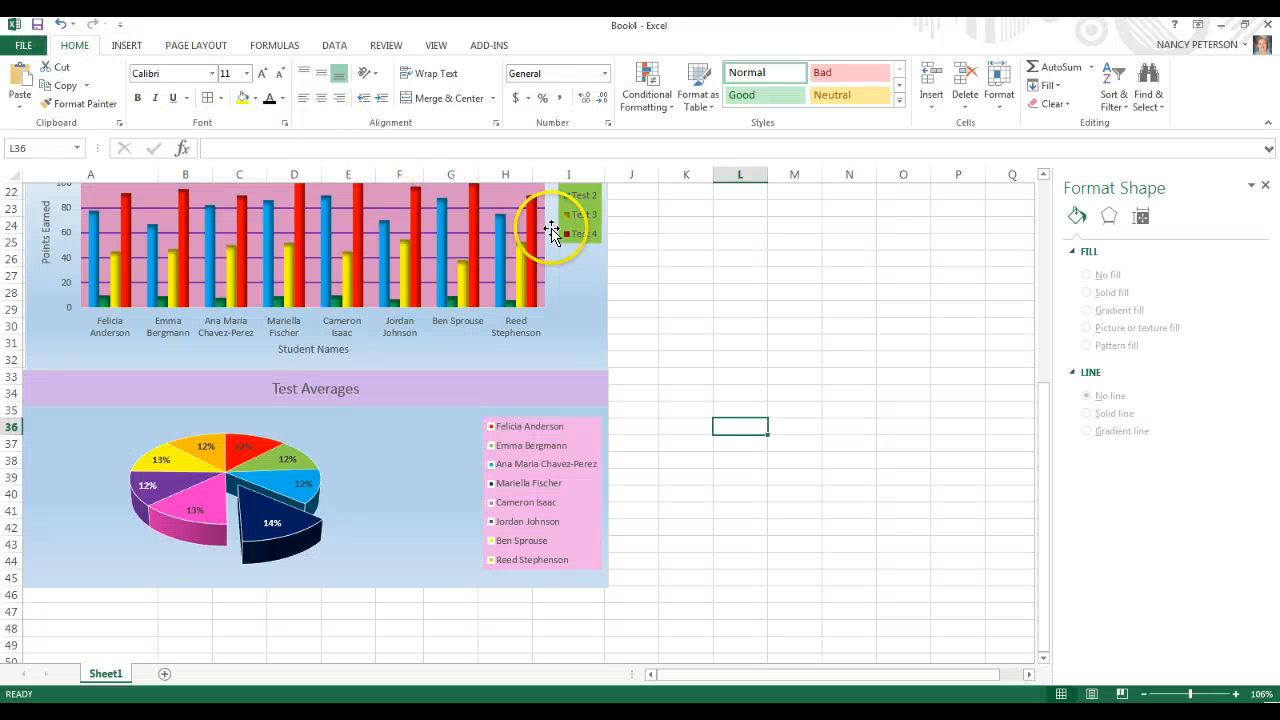
# Step: Select the pie chart, close its formatting pane, preview printing that chart alone, and return to the worksheet with it deselected
pyautogui.click(403, 489)
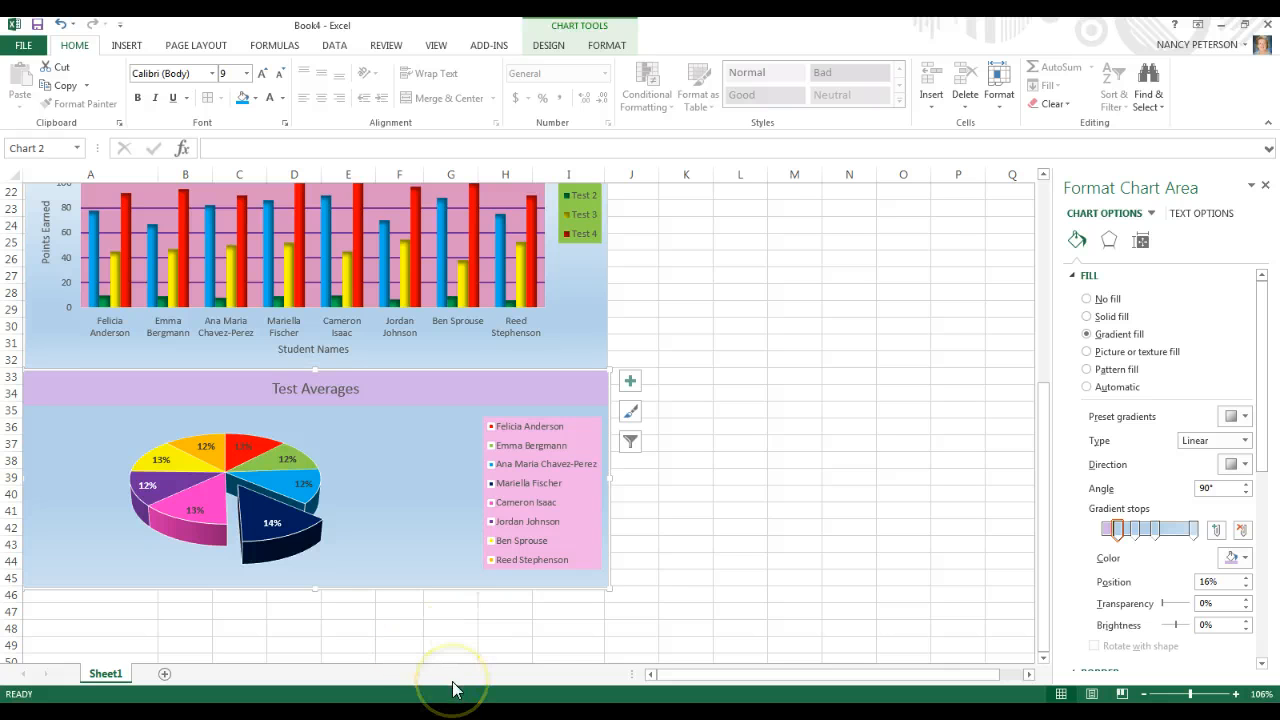
pyautogui.click(1265, 186)
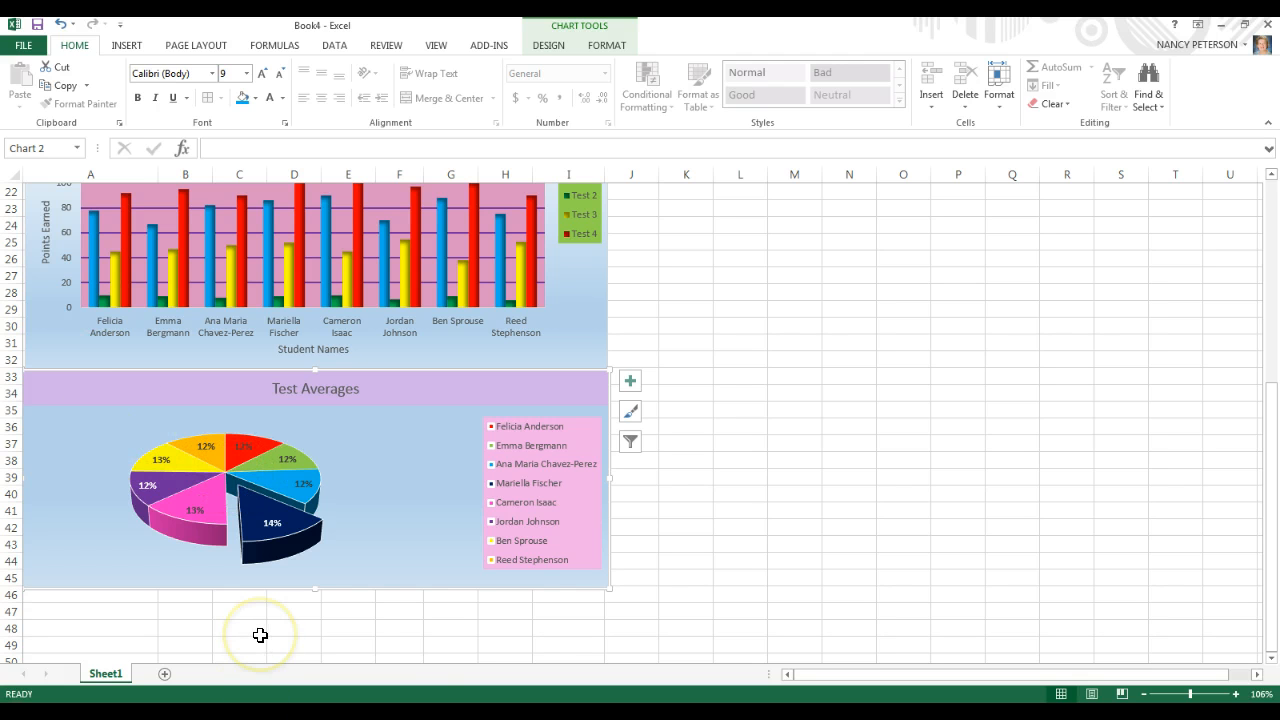
pyautogui.hotkey('ctrl', 'p')
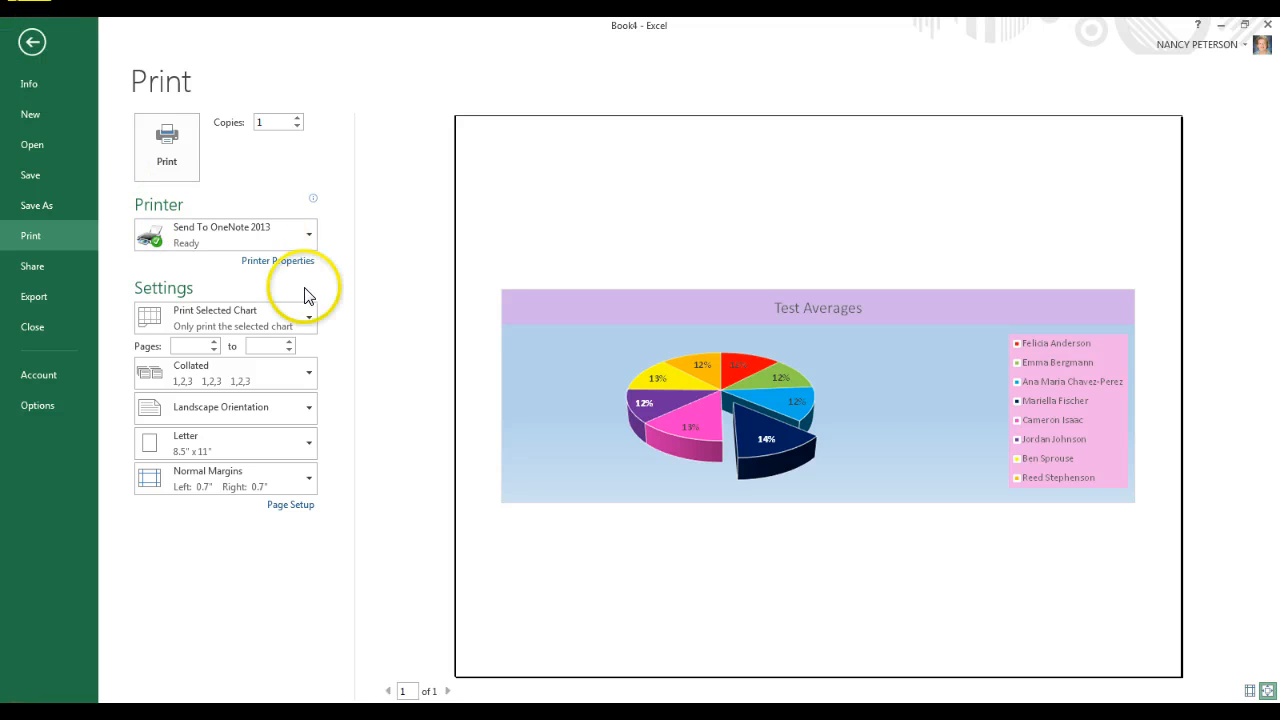
pyautogui.click(37, 45)
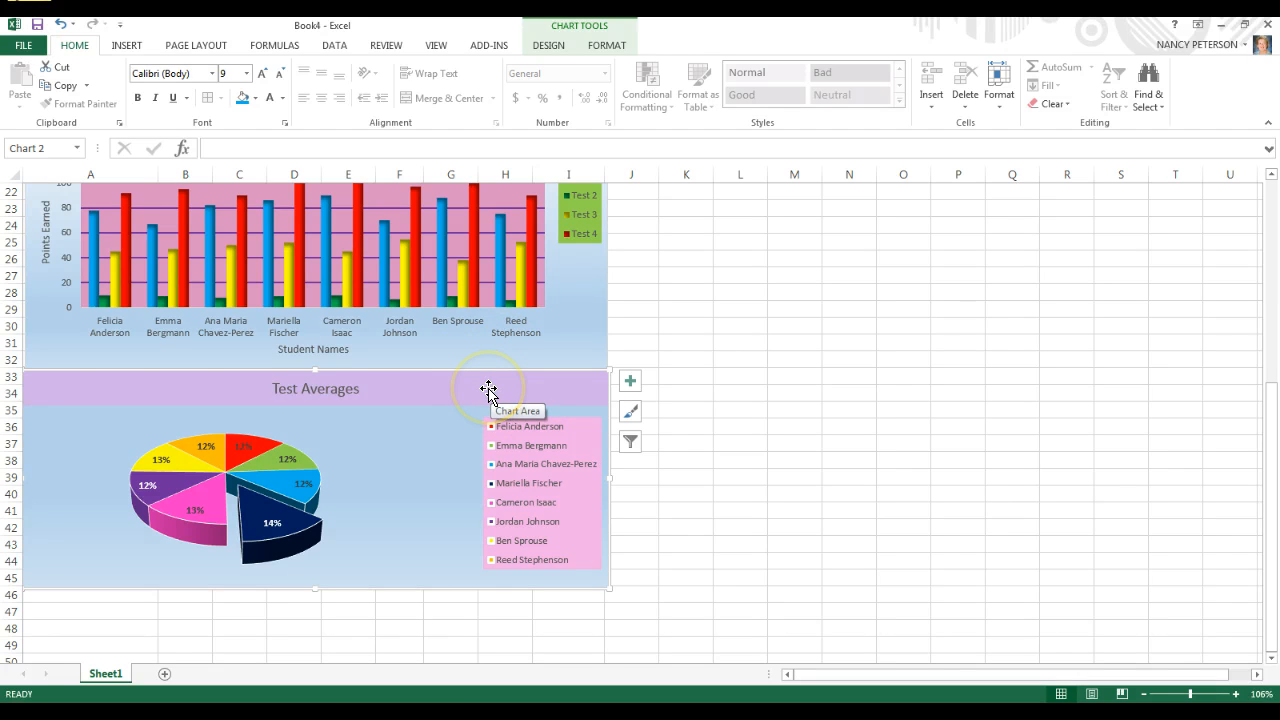
pyautogui.click(682, 340)
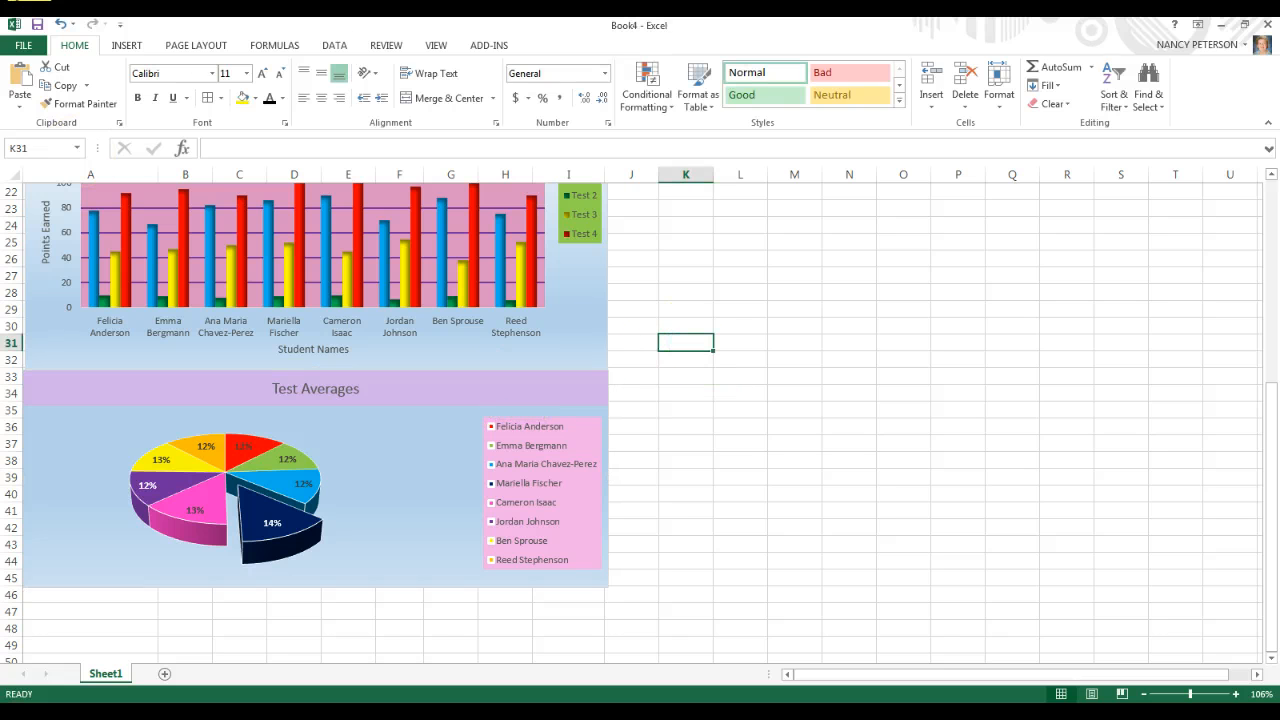
# Step: Open the print preview of the whole worksheet and set its scaling to No Scaling
pyautogui.click(14, 47)
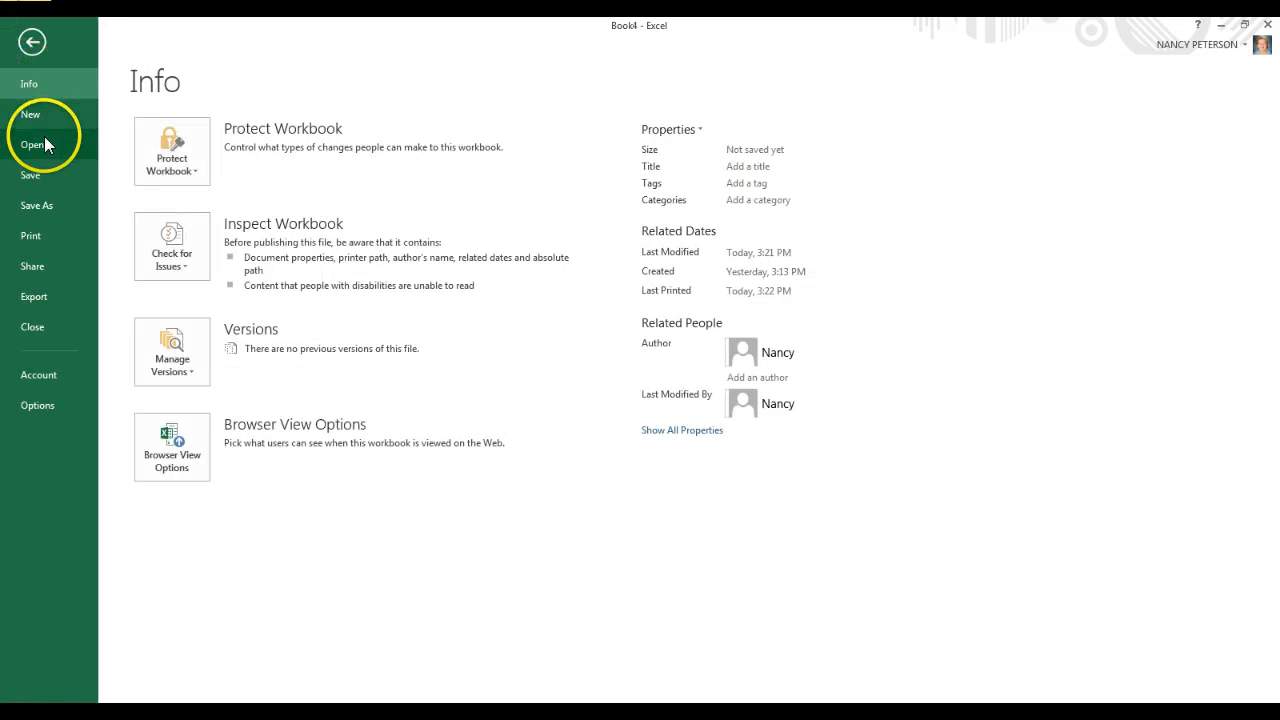
pyautogui.click(47, 237)
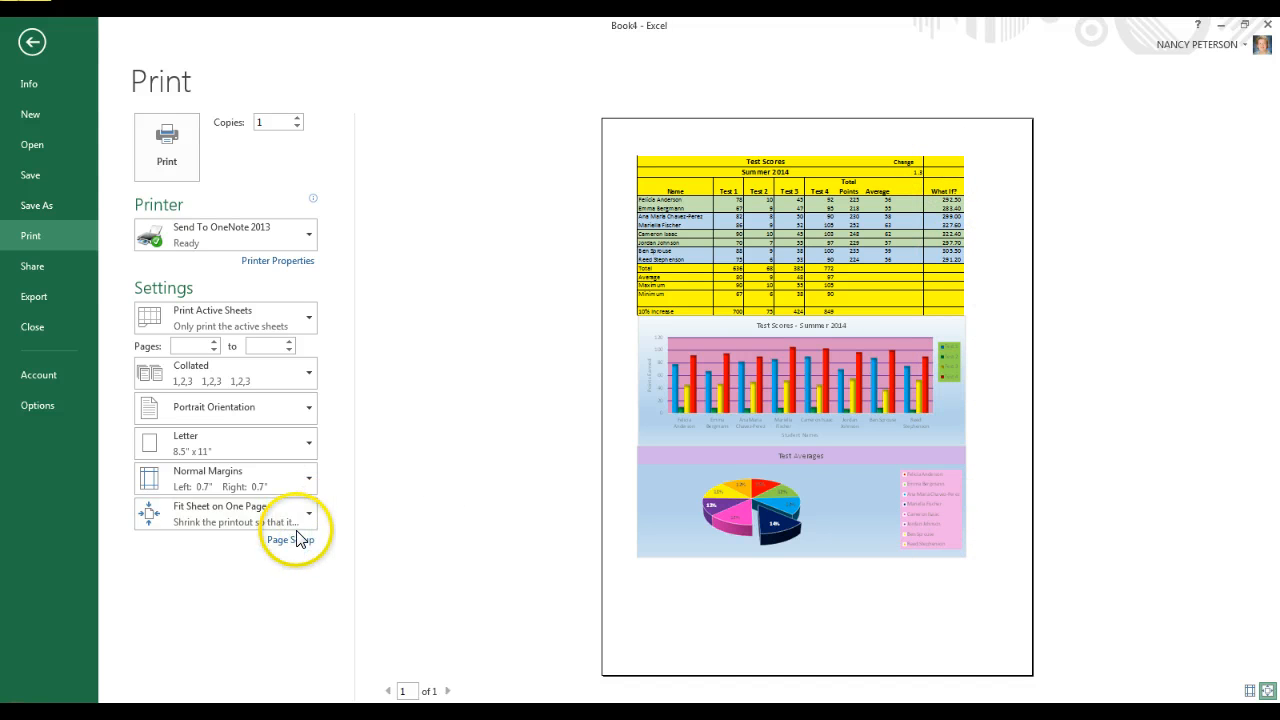
pyautogui.click(307, 521)
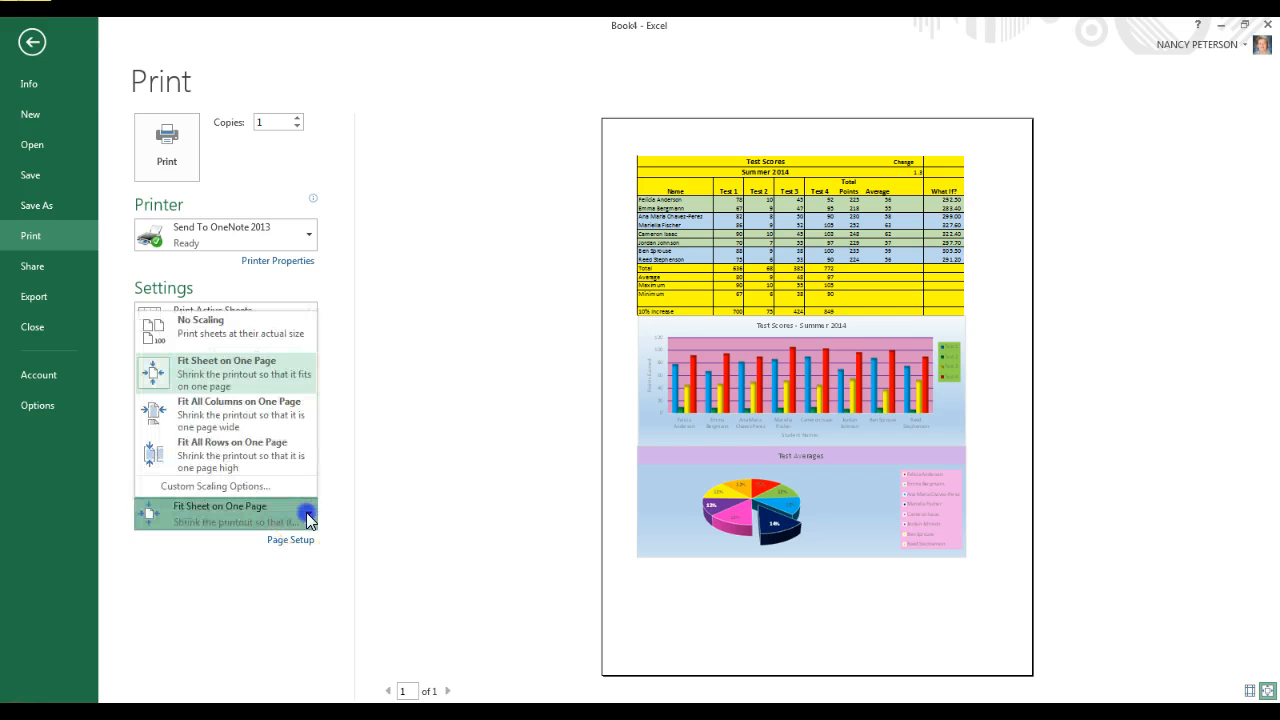
pyautogui.click(295, 334)
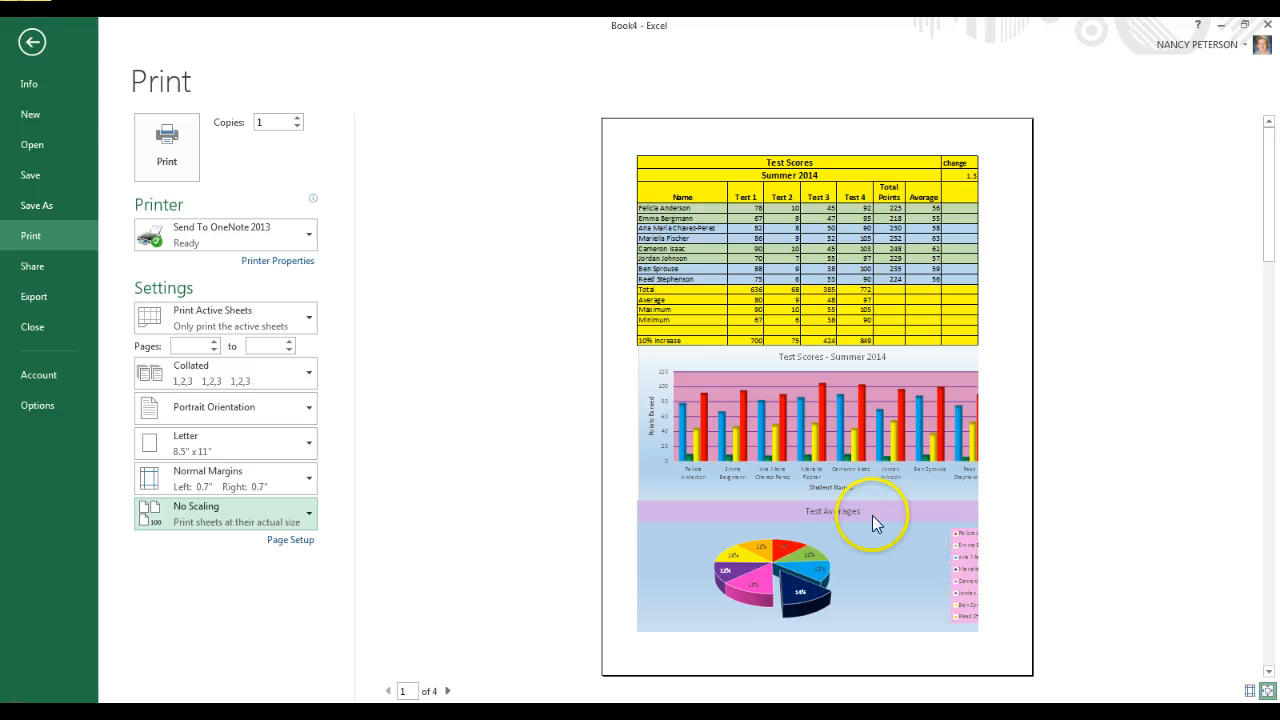
# Step: Switch the printout to Landscape Orientation and look through its preview pages
pyautogui.click(307, 409)
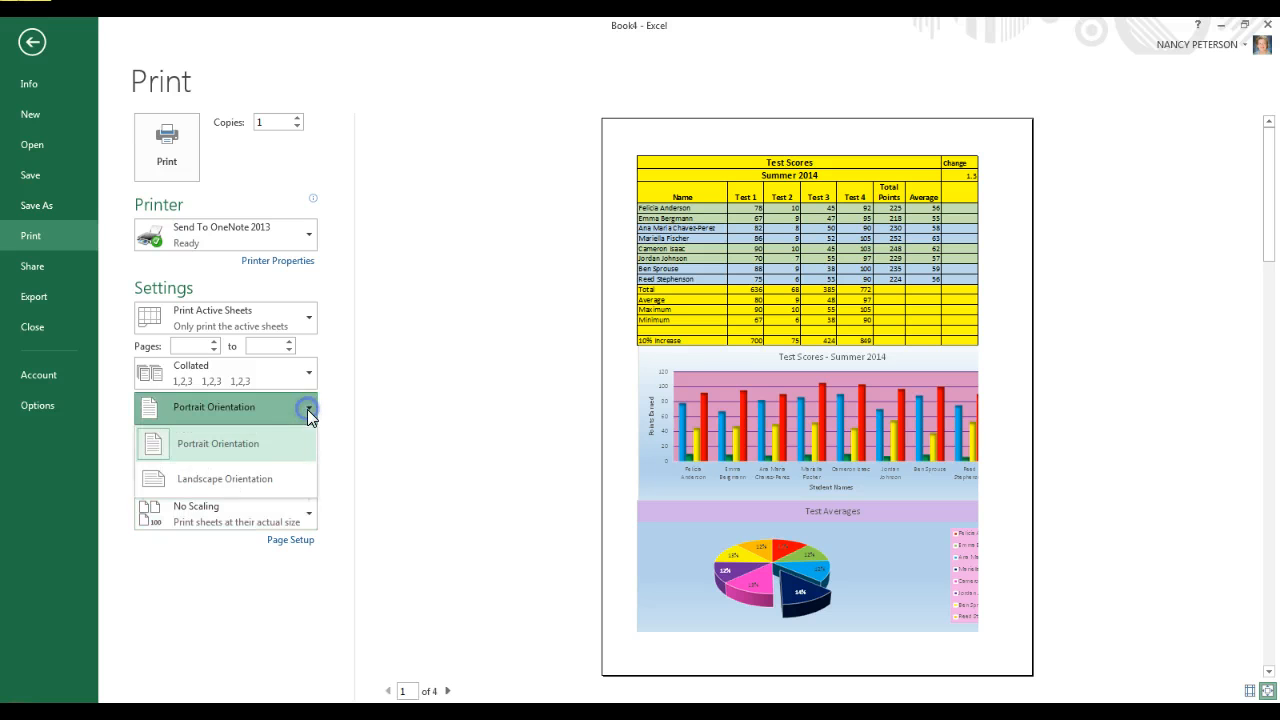
pyautogui.click(282, 488)
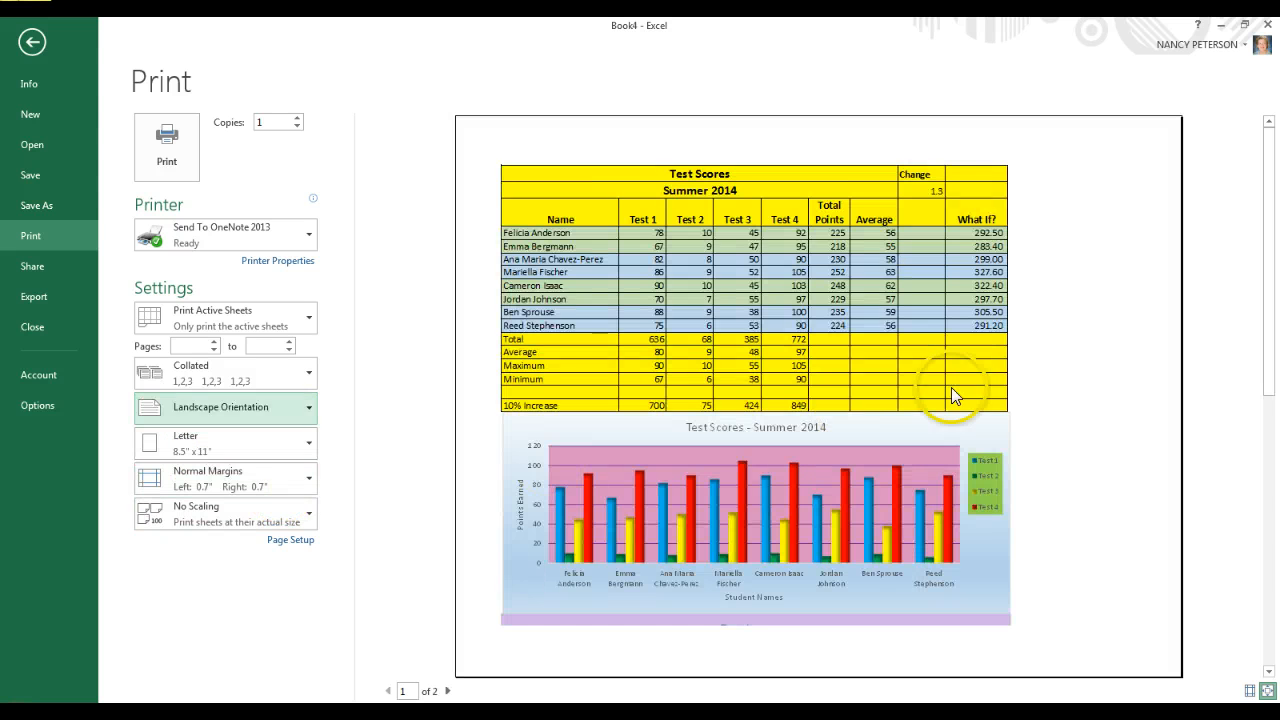
pyautogui.scroll(-2, 1015, 515)
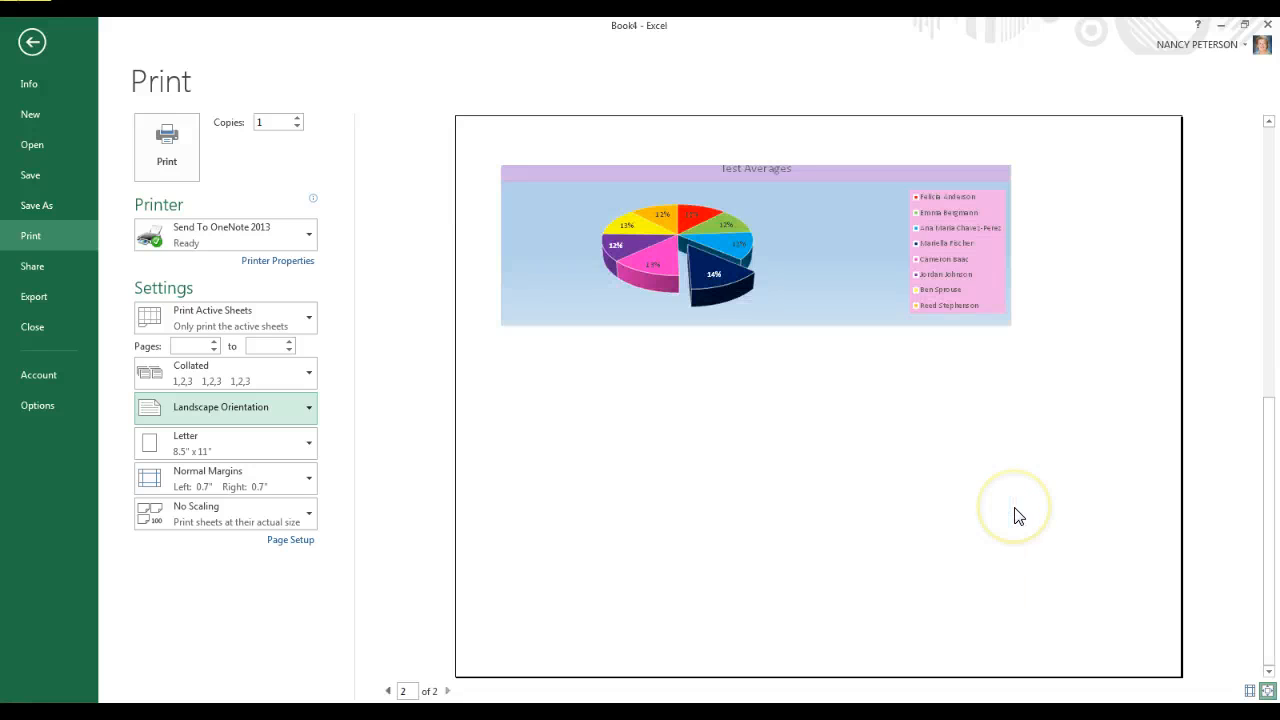
pyautogui.scroll(2, 1015, 515)
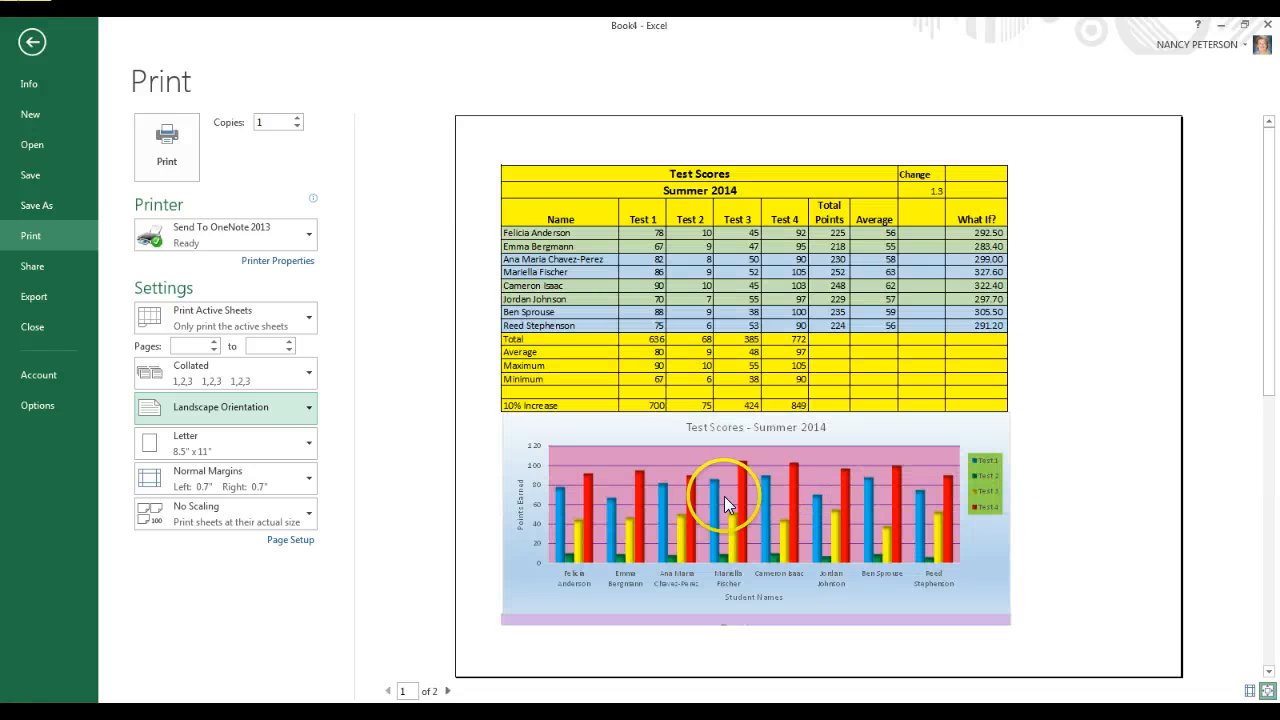
# Step: Set the printout to Portrait Orientation with scaling set to Fit Sheet on One Page
pyautogui.click(313, 420)
pyautogui.click(262, 440)
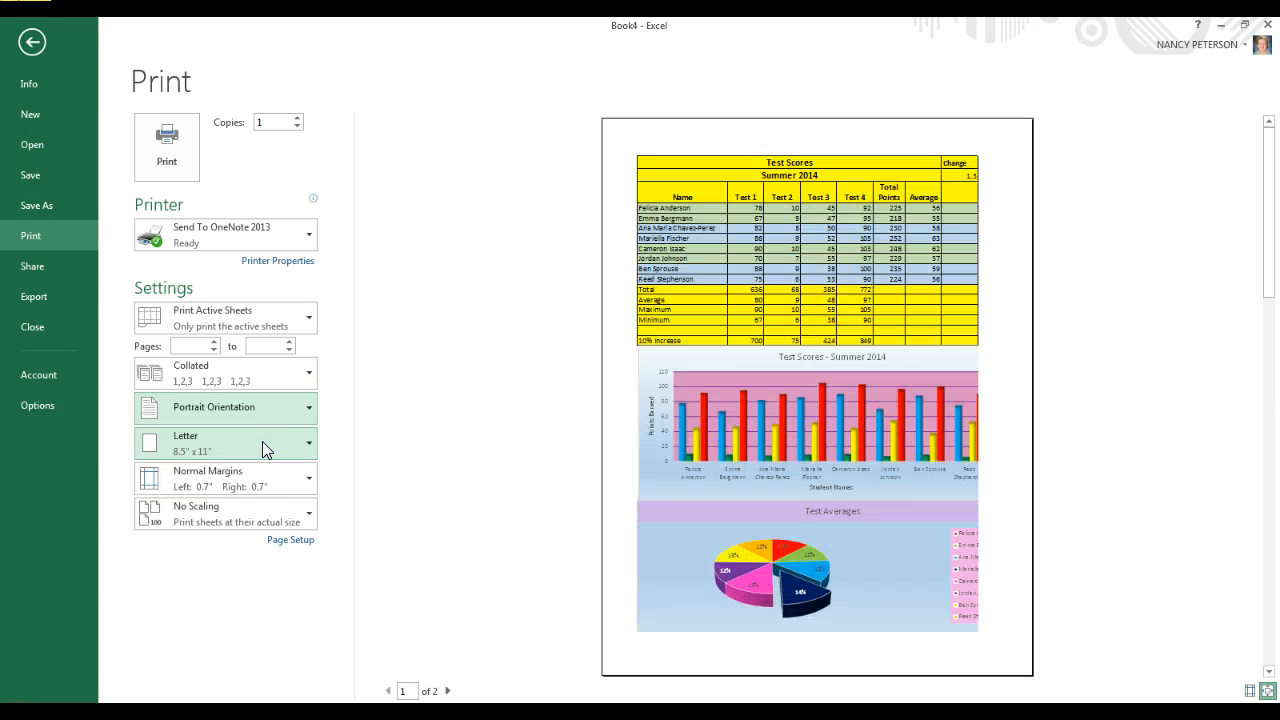
pyautogui.click(311, 516)
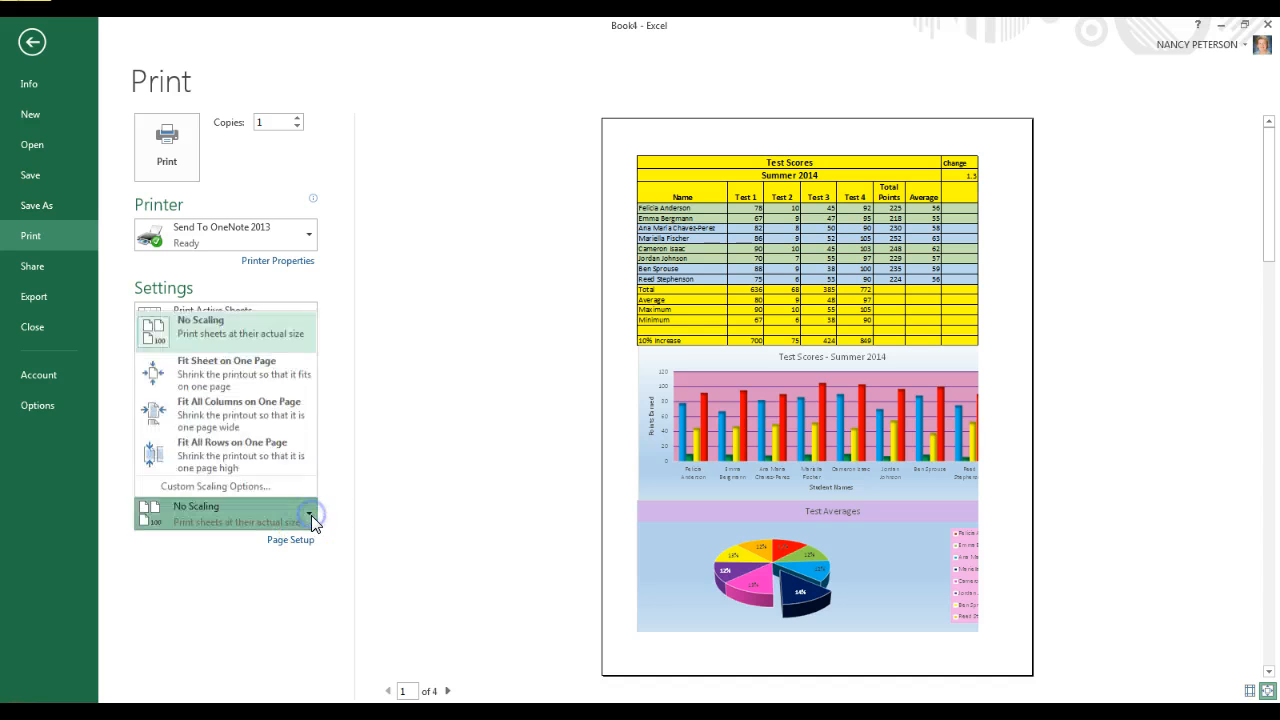
pyautogui.click(217, 376)
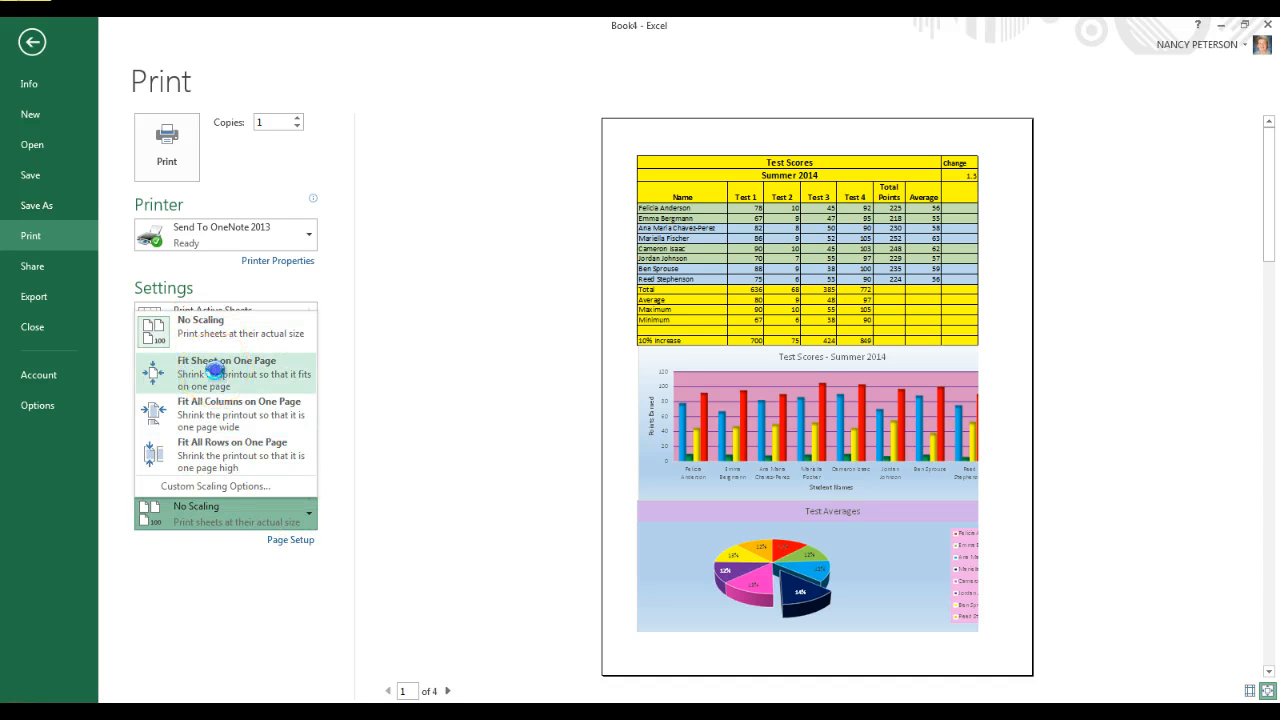